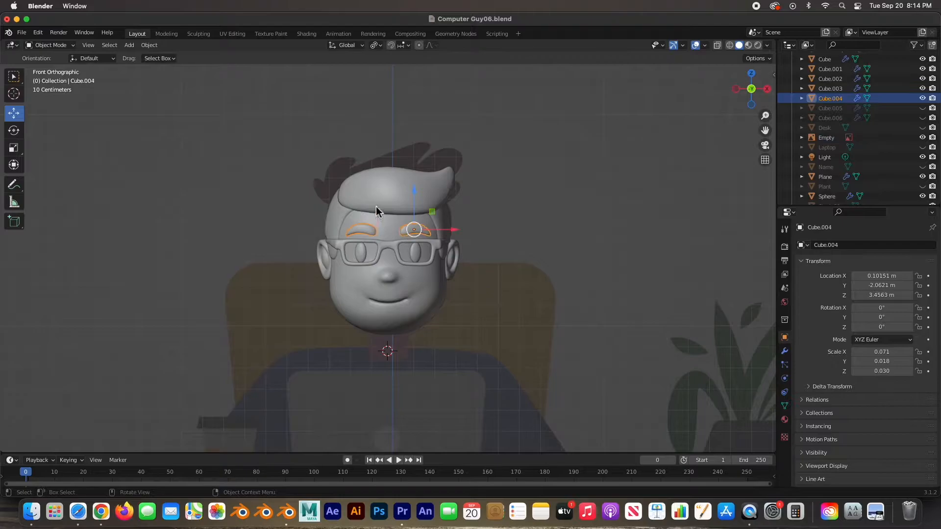
Inspect the finished head's hair, ears, eyebrows and glasses by selecting each part and orbiting around the model.
left_click(408, 290)
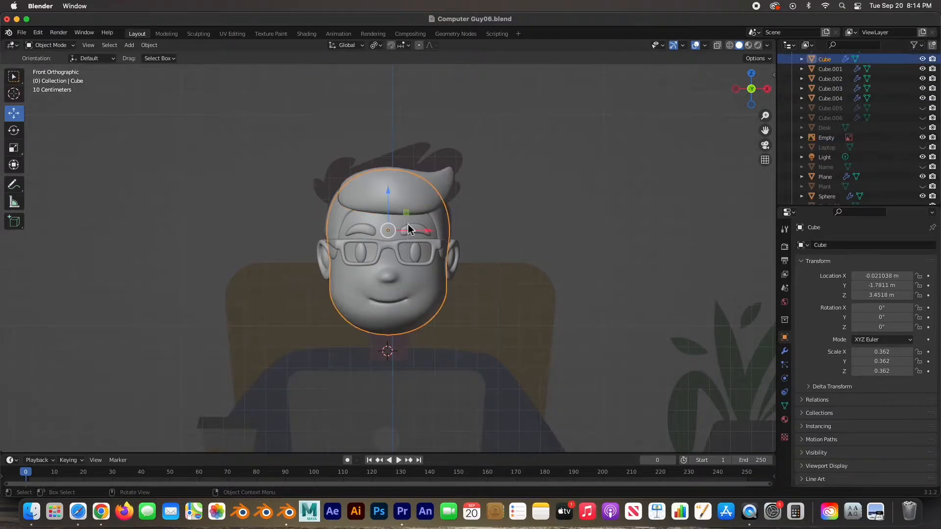
left_click(444, 192)
left_click(444, 227)
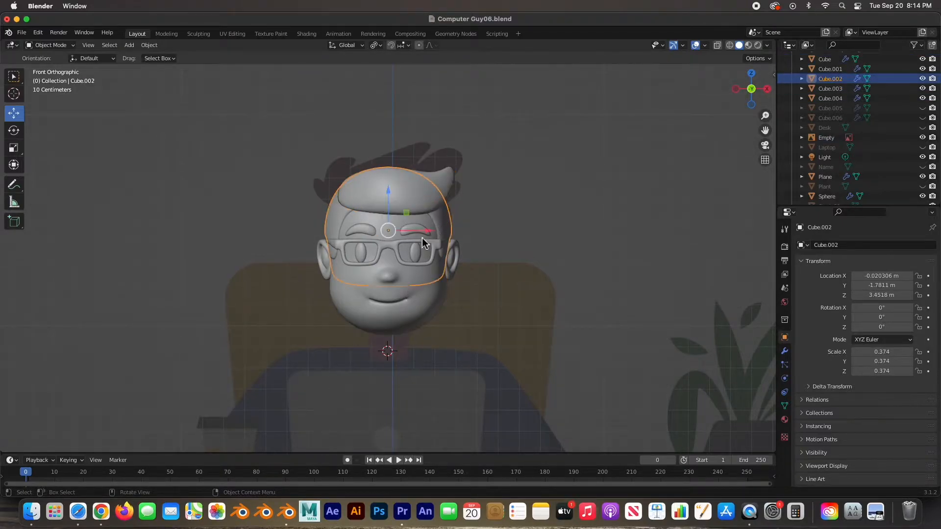
left_click(449, 268)
left_click(458, 267)
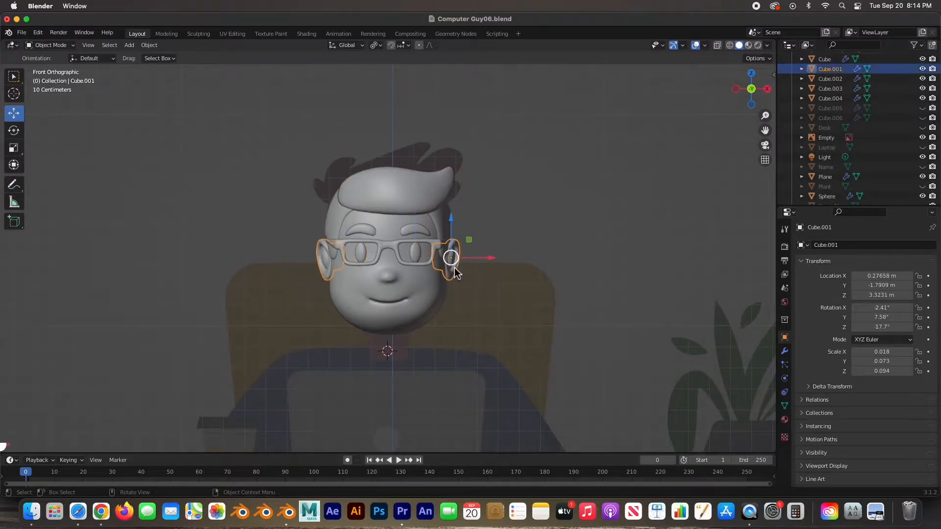
left_click(412, 236)
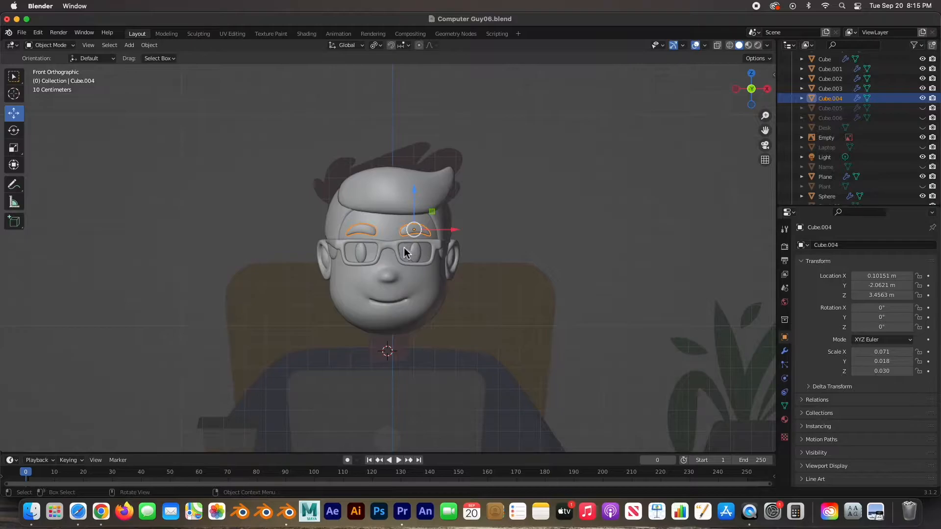
left_click(393, 246)
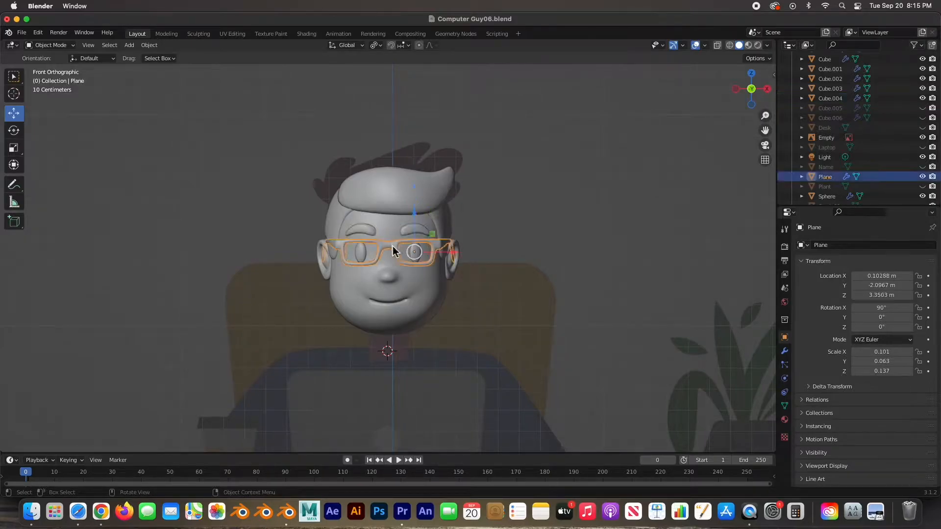
left_click(555, 288)
middle_click_drag(554, 288, 464, 274)
middle_click_drag(334, 234, 411, 259)
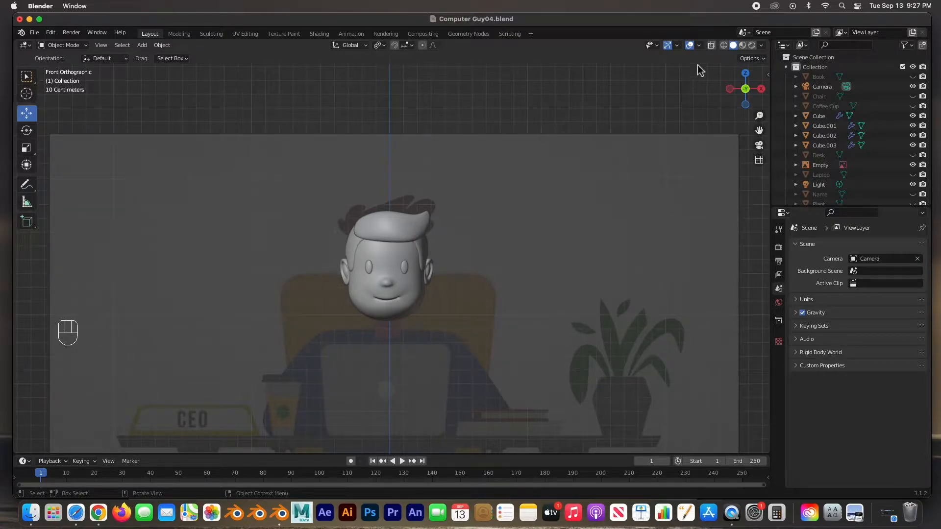
Turn on X-ray display in the viewport and frame the head over the reference image.
left_click(712, 46)
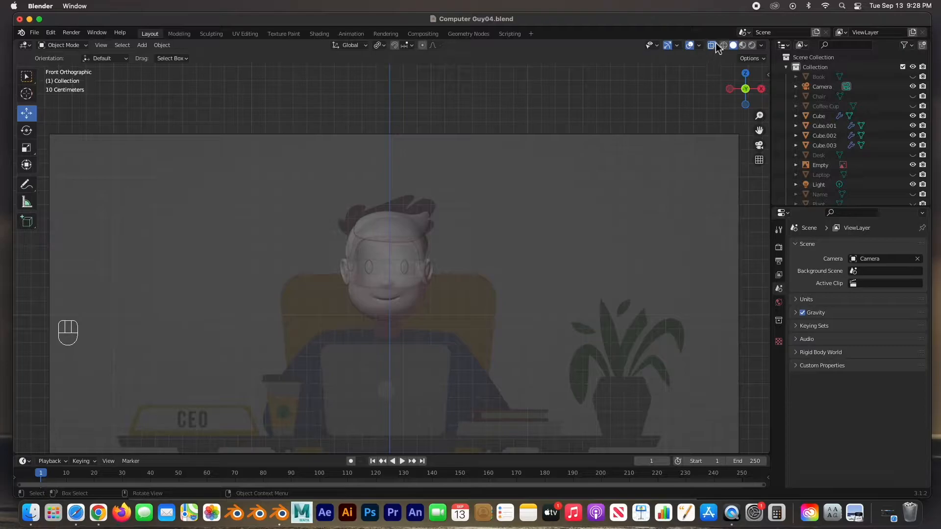
scroll(442, 230, "up", 5)
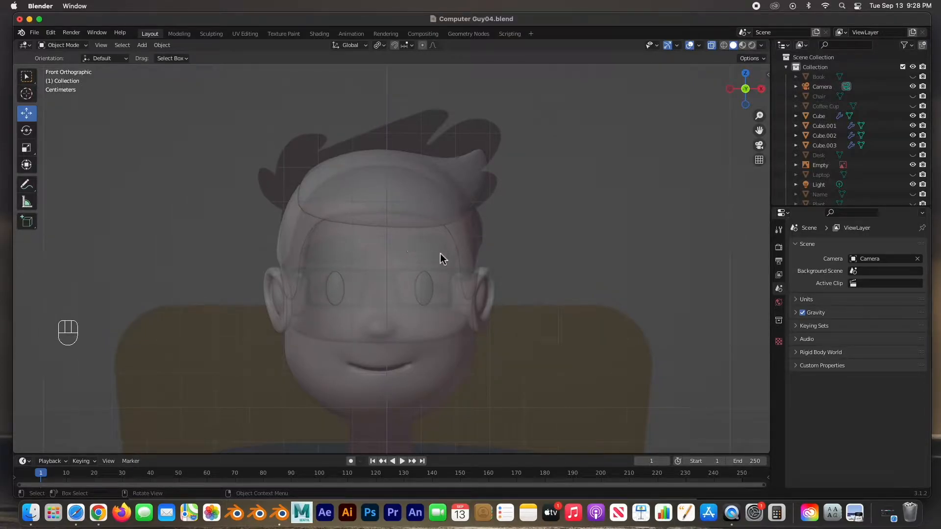
scroll(399, 255, "up", 3)
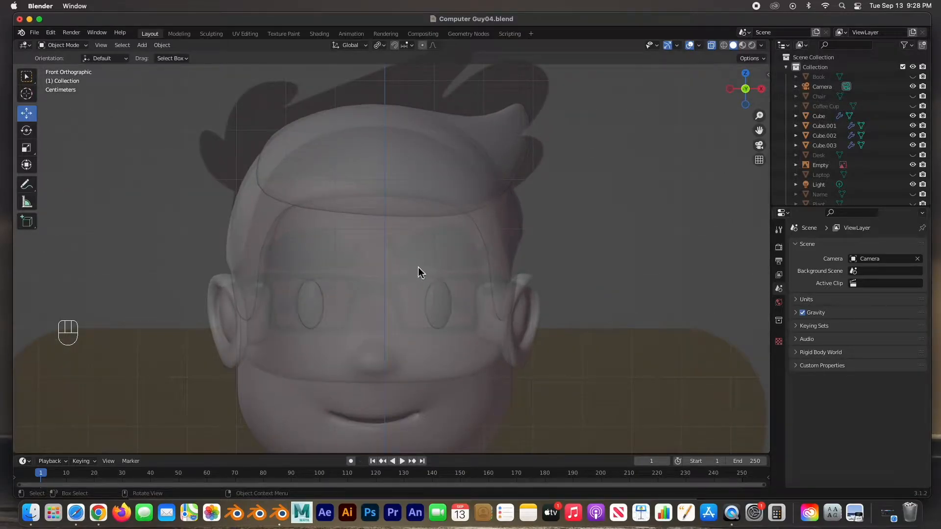
scroll(411, 272, "down", 3)
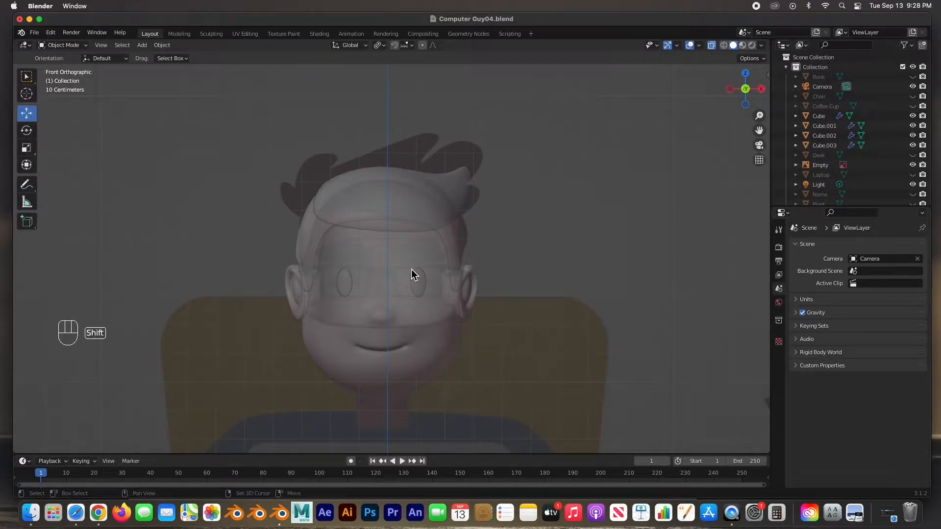
Add a cube mesh to the scene as the base for an eyebrow.
key("shift+a")
mouse_move(410, 270)
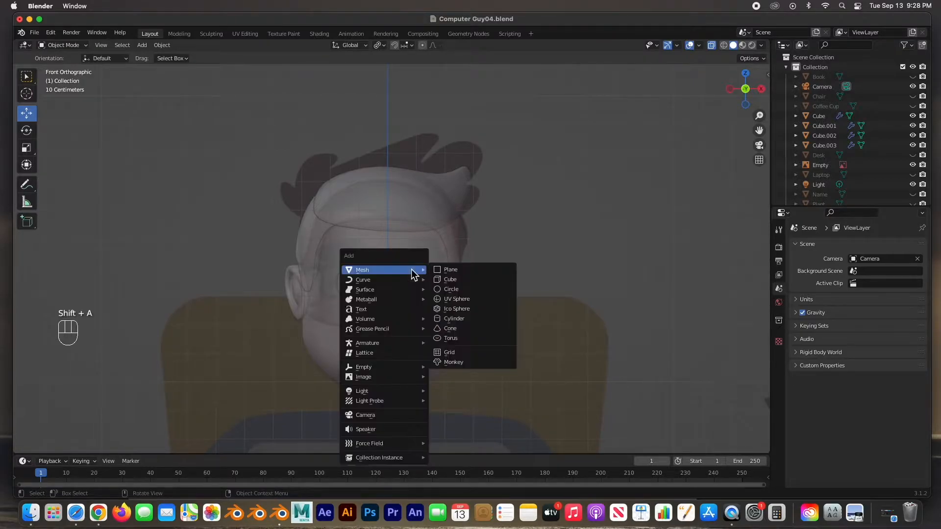
left_click(445, 278)
scroll(487, 297, "down", 3)
scroll(560, 342, "down", 4)
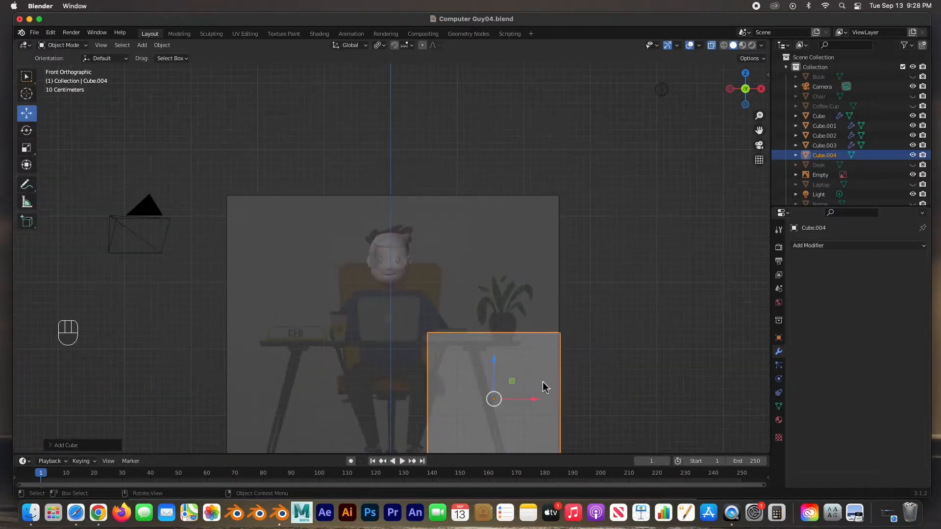
Move the new cube up onto the character's head and scale it down to cover one eye area.
key("g")
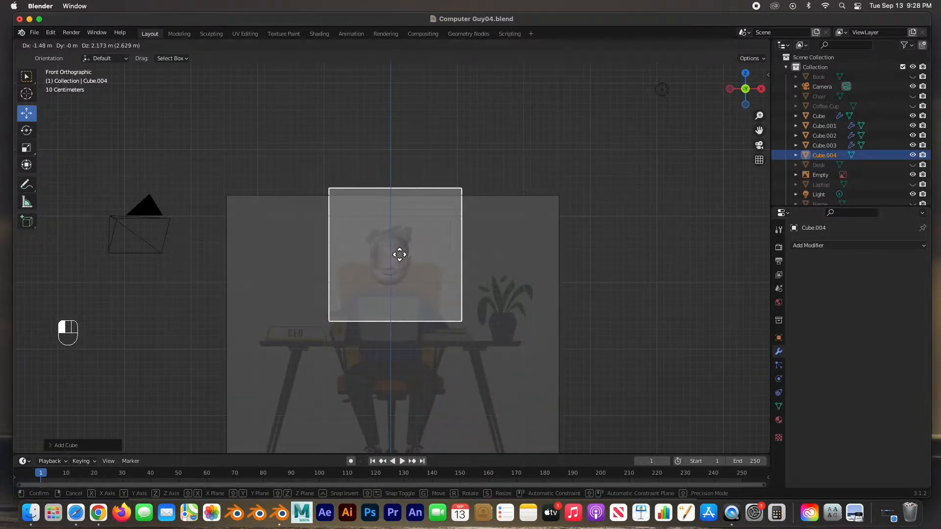
left_click(400, 257)
key("s")
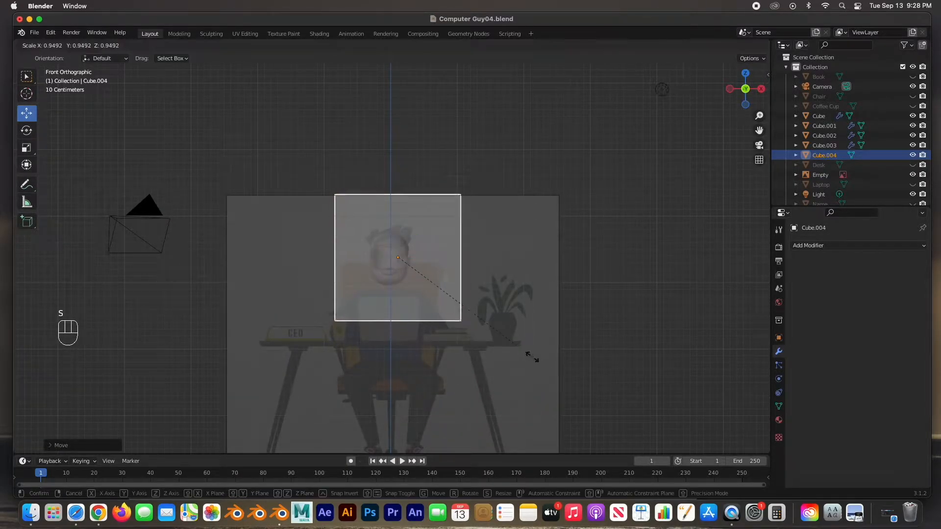
left_click(415, 267)
scroll(416, 267, "up", 8)
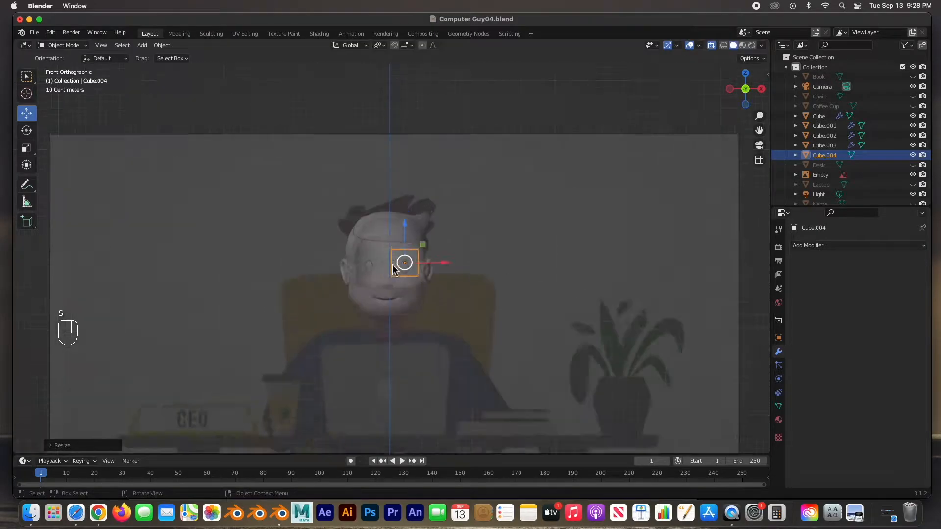
Scale the cube into a low, wide bar and place it above the eye at eyebrow height.
left_click(26, 147)
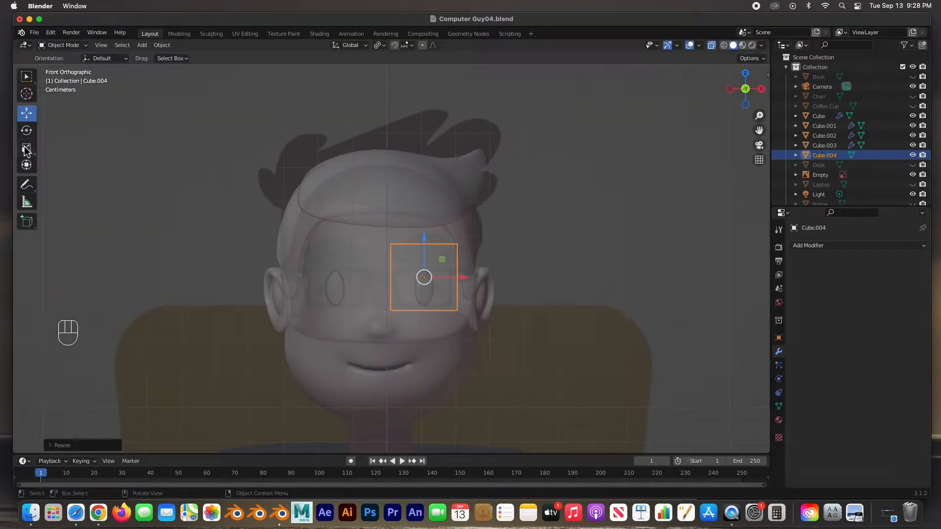
left_click_drag(425, 240, 453, 278)
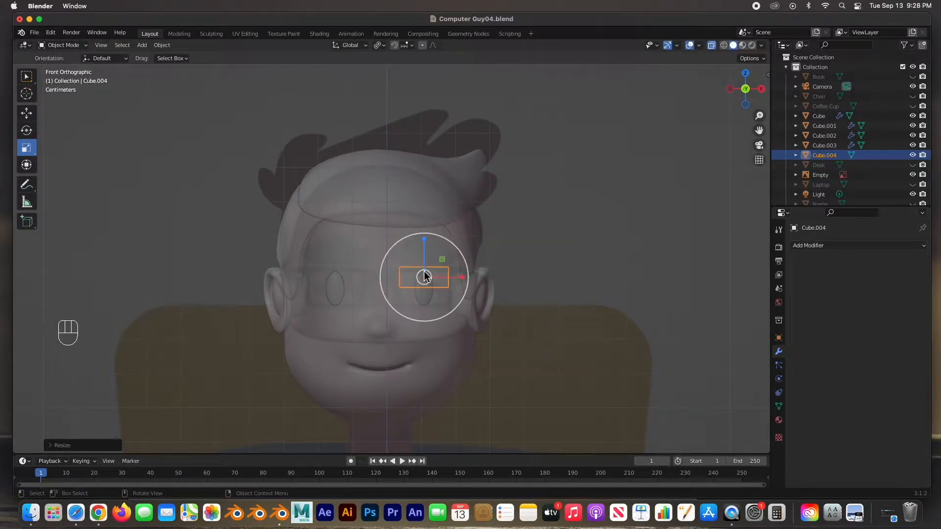
key("g")
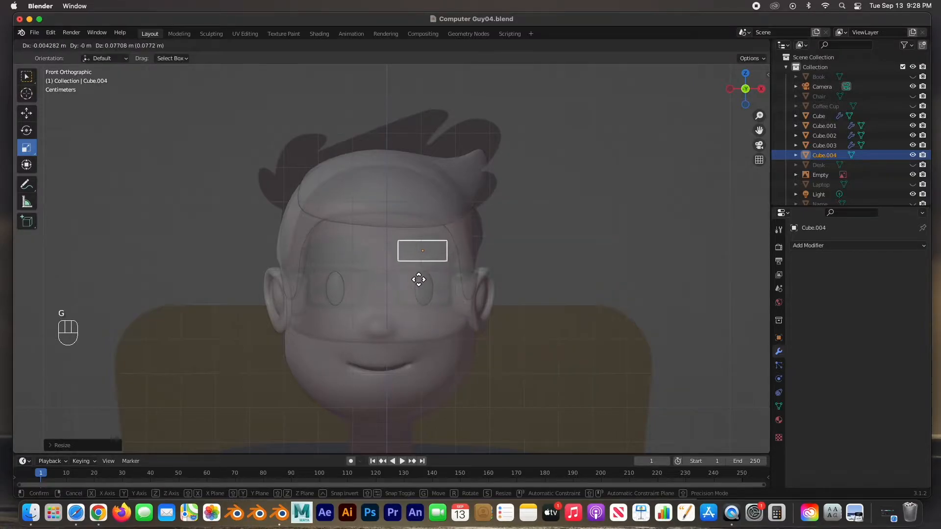
left_click(418, 278)
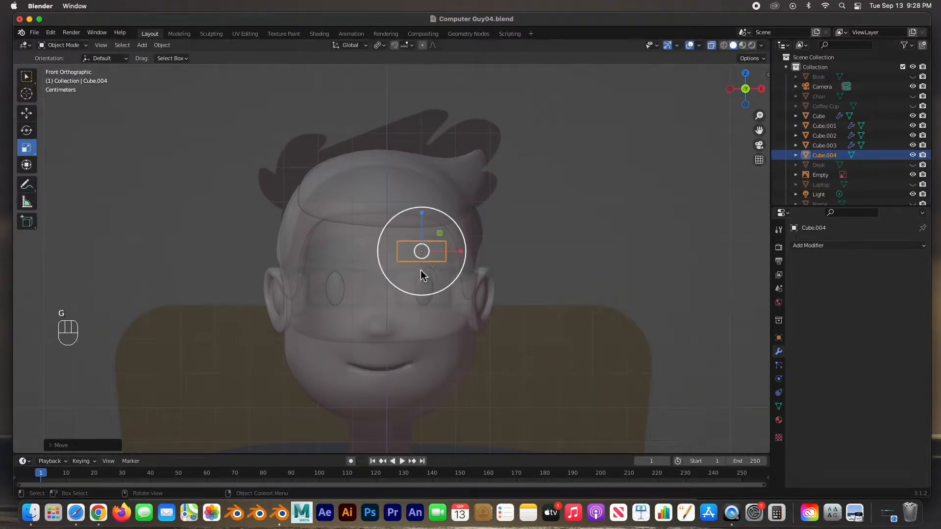
In the right side view, thin the bar along Y and move it along Y to the front of the forehead.
scroll(421, 276, "up", 3)
key("KP_3")
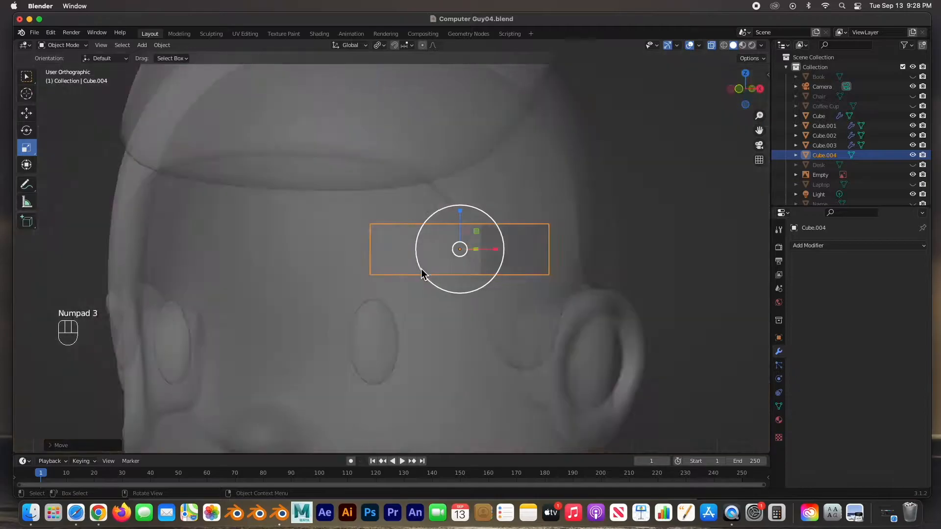
left_click_drag(432, 251, 398, 250)
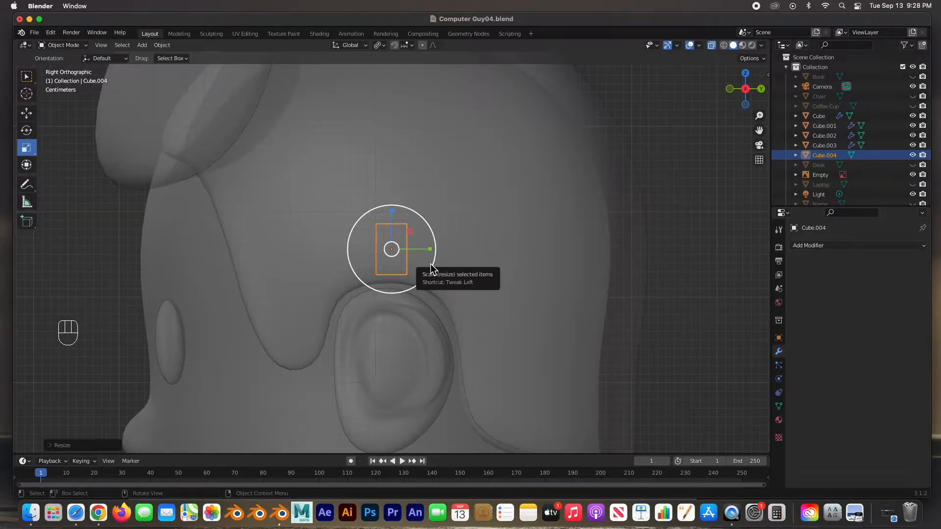
key("g")
key("y")
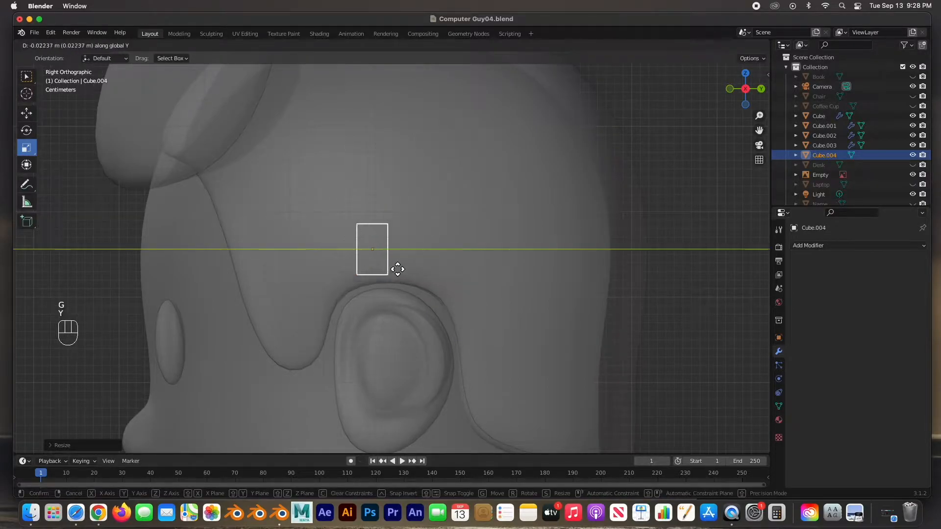
left_click(170, 265)
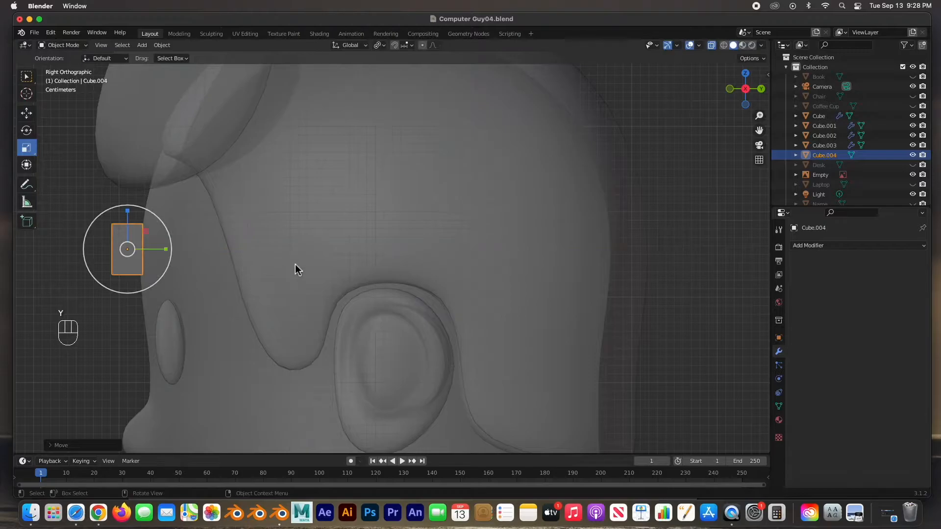
In the front view, enter Edit Mode and add two evenly spaced vertical loop cuts across the eyebrow bar.
key("KP_1")
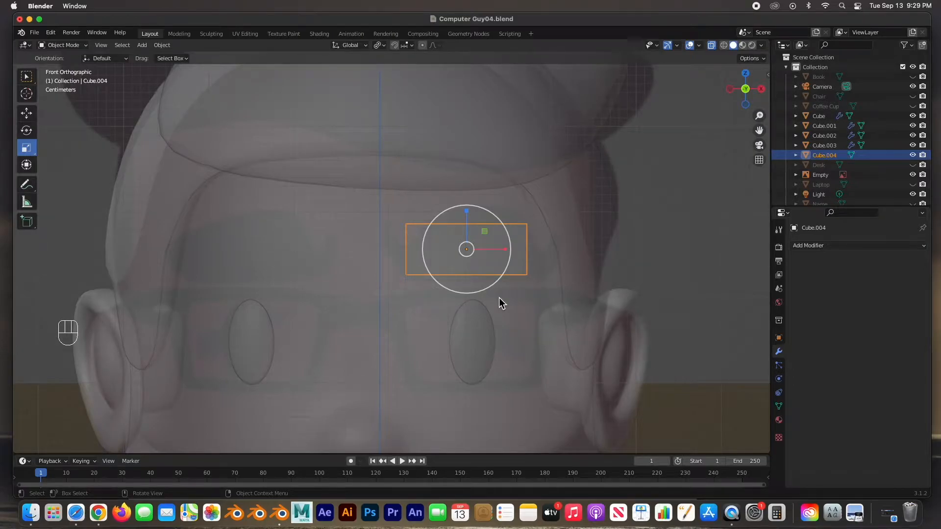
key("Tab")
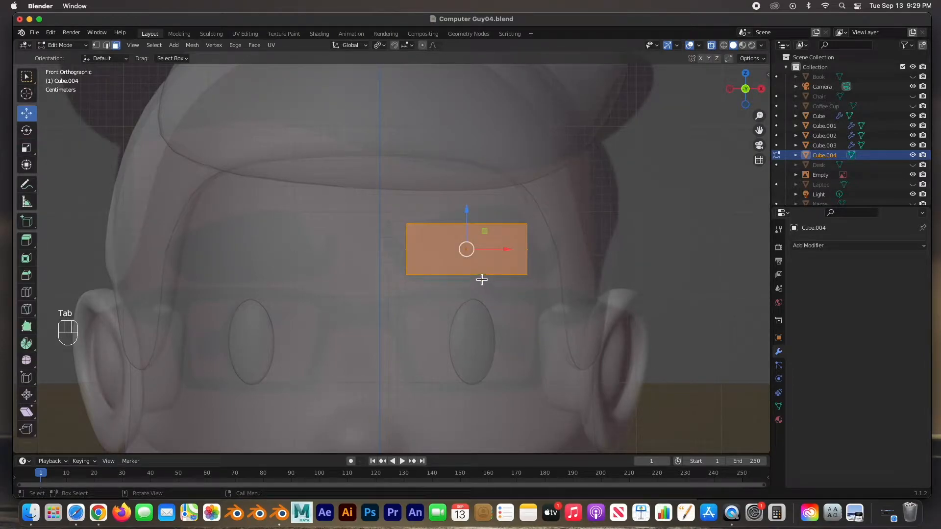
key("super+r")
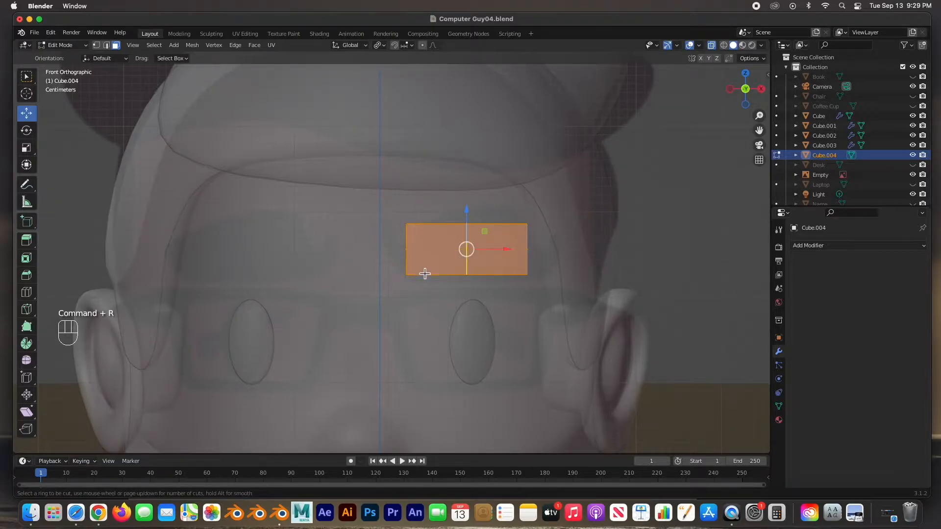
scroll(432, 274, "up", 1)
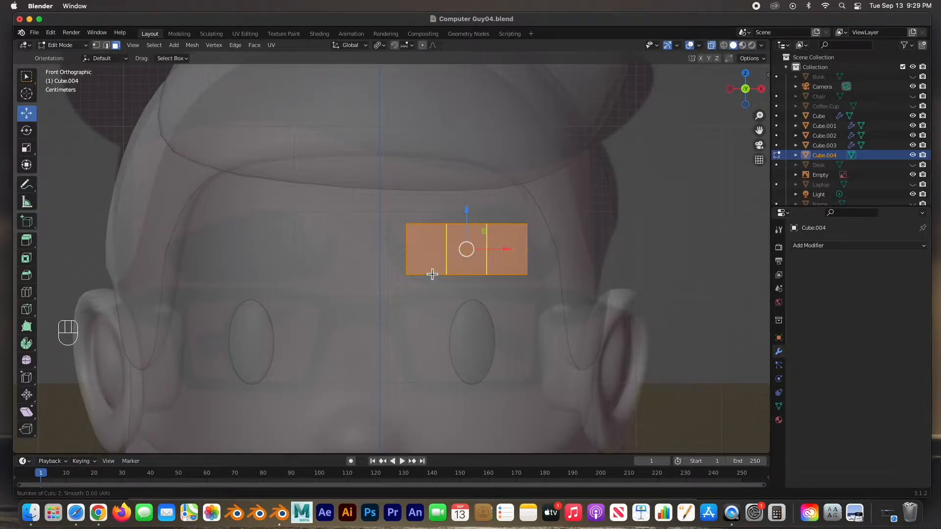
scroll(431, 274, "up", 1)
scroll(431, 274, "down", 1)
left_click(432, 274)
right_click(432, 274)
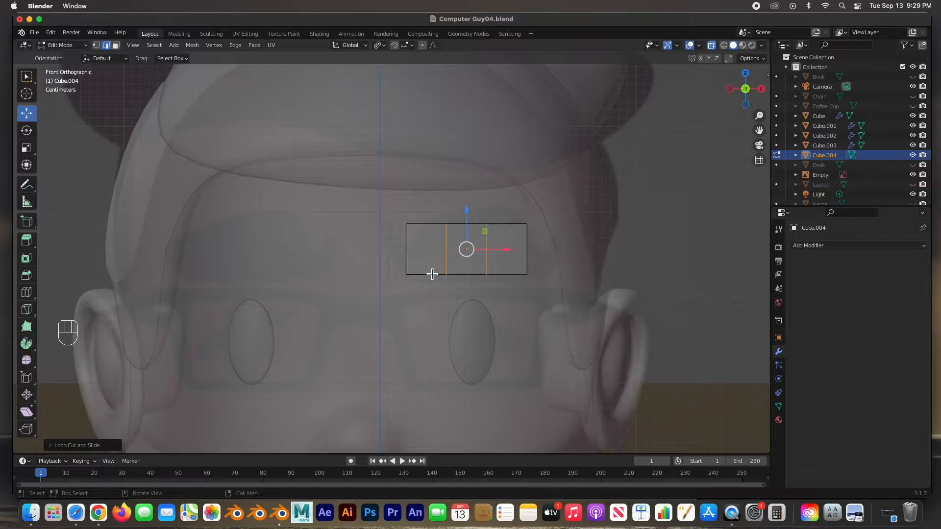
Add one centred horizontal loop cut along the length of the eyebrow bar.
key("super+r")
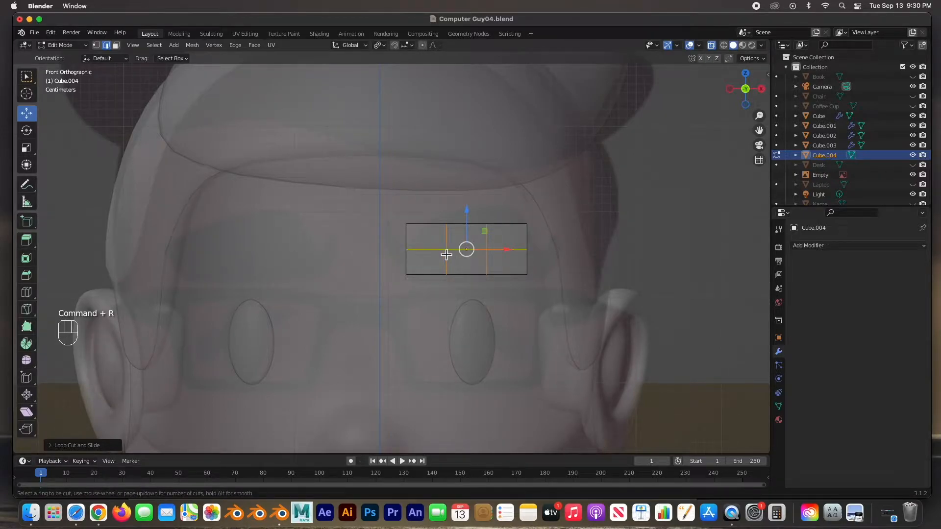
left_click(447, 254)
right_click(446, 254)
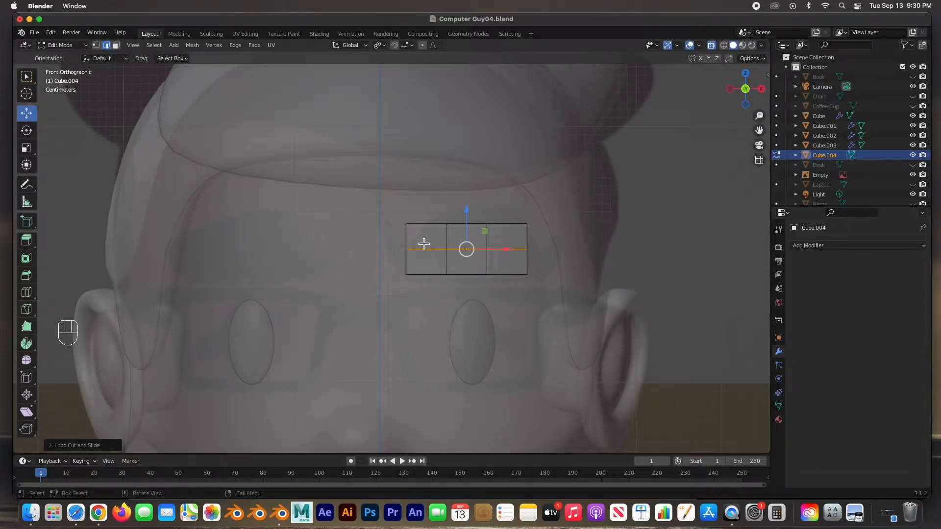
In vertex mode, raise the two middle columns of vertices slightly to arch the eyebrow.
key("1")
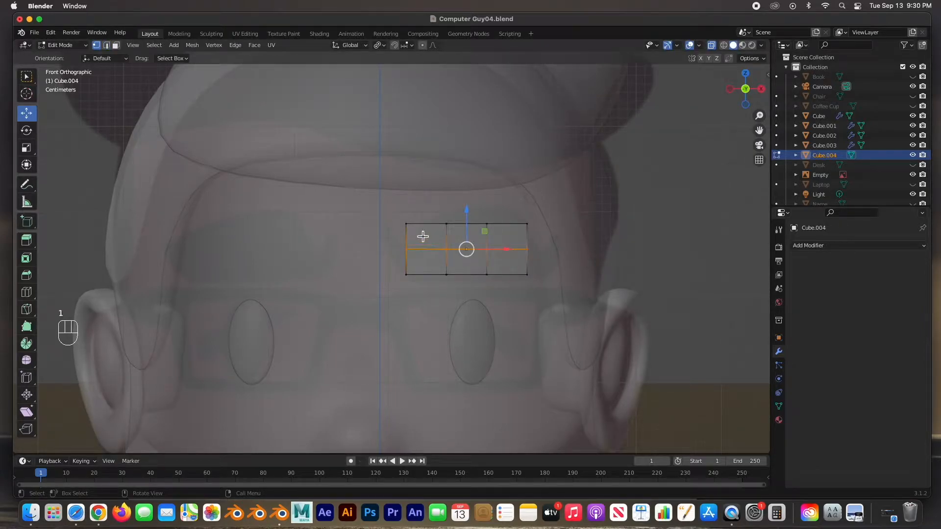
left_click(421, 232)
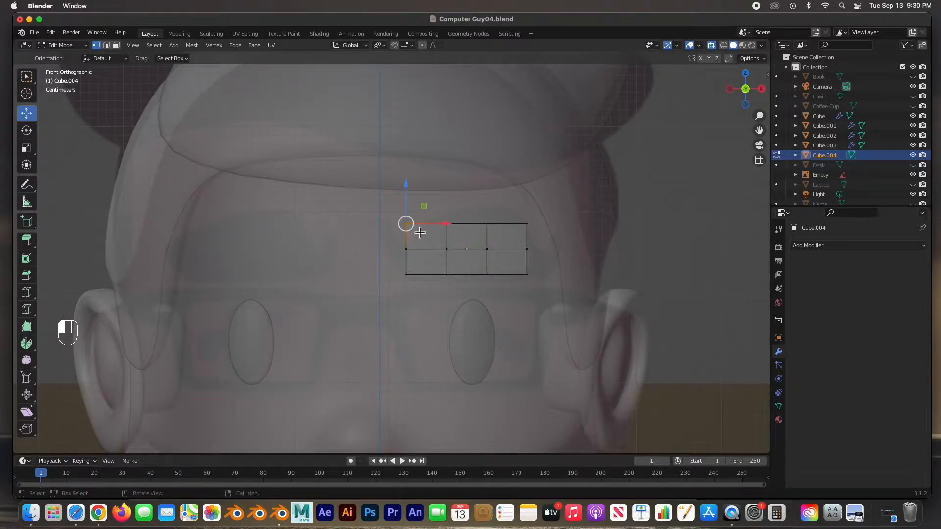
left_click_drag(440, 209, 500, 284)
left_click_drag(469, 231, 469, 220)
Pull the top and bottom corner vertices of the eyebrow's inner end slightly inward to round it off.
left_click_drag(401, 218, 415, 227)
left_click(408, 271)
left_click_drag(412, 274, 425, 273)
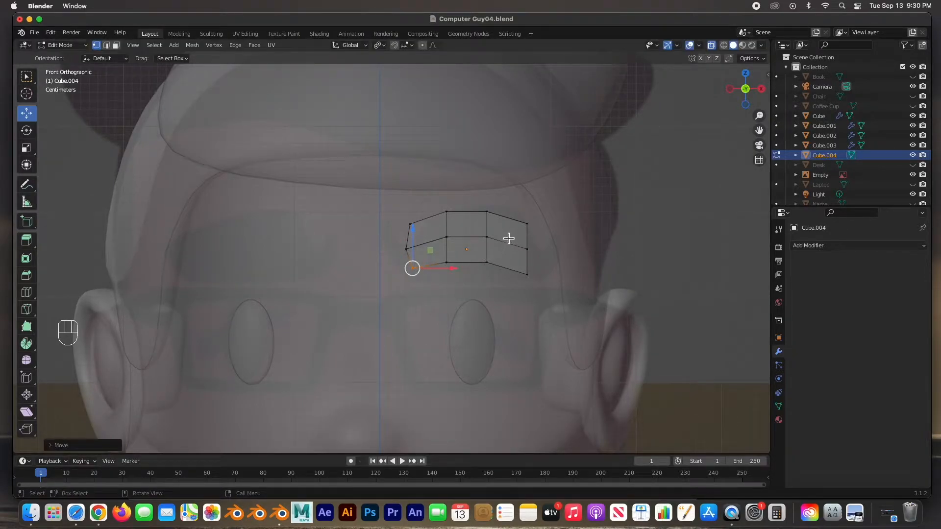
Lower the top corner vertices of the eyebrow's outer end and adjust its bottom corner vertices to taper the end.
left_click(526, 223)
mouse_move(528, 223)
left_mouse_down()
mouse_move(531, 241)
mouse_move(525, 236)
left_mouse_up()
left_click(527, 275)
left_click_drag(528, 273, 491, 261)
Adjust the outer end's vertices and shift the neighbouring middle column slightly outward to refine the eyebrow's curve.
left_click(486, 261)
left_click_drag(546, 233, 535, 266)
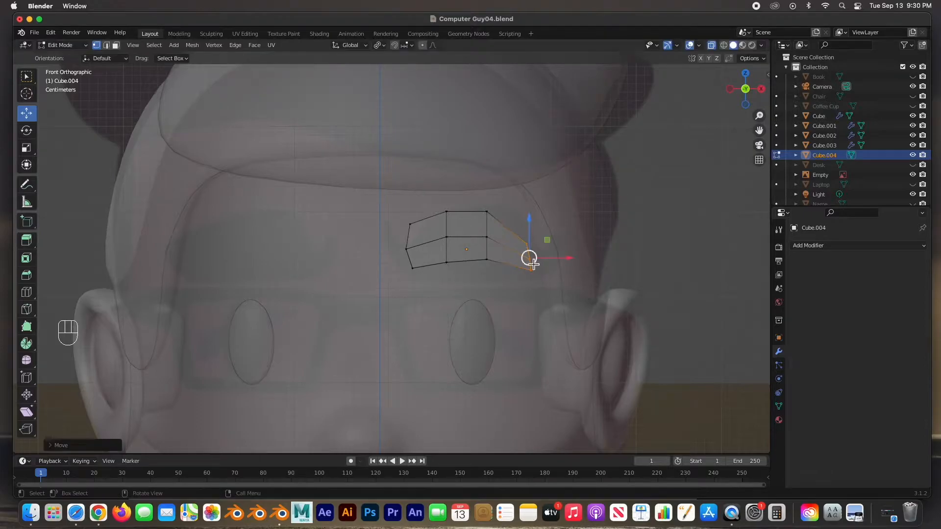
left_click_drag(500, 205, 500, 245)
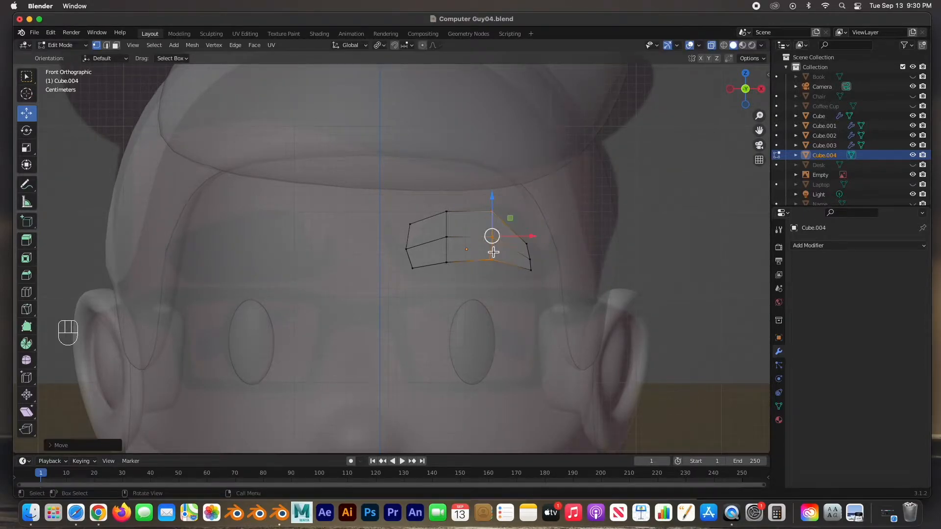
Raise the bottom vertices of the eyebrow's outer middle column and lower its top vertices slightly.
left_click(492, 258)
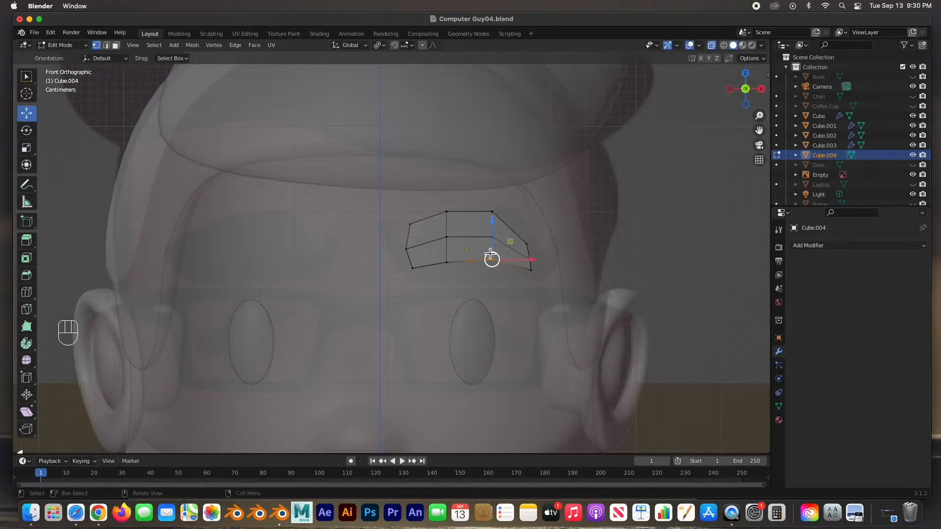
left_click_drag(492, 259, 496, 256)
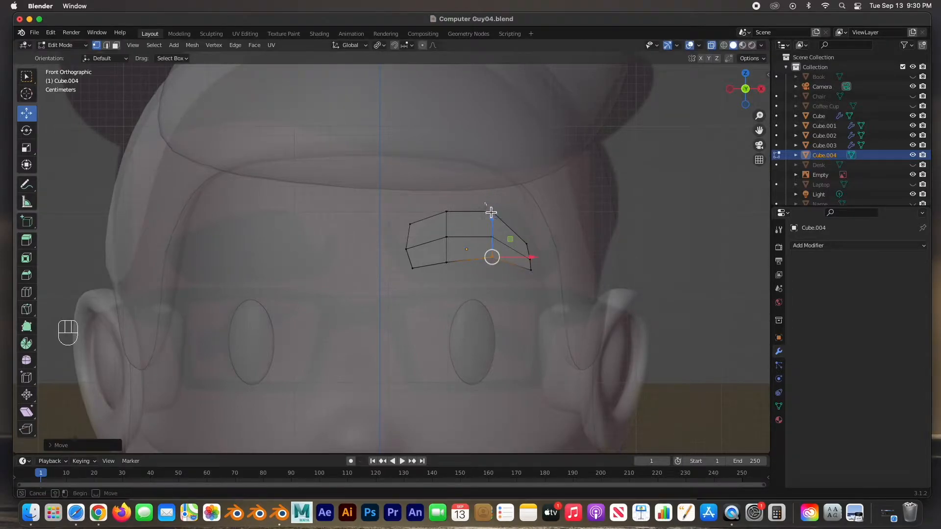
left_click(492, 212)
mouse_move(492, 211)
left_mouse_down()
mouse_move(498, 218)
mouse_move(492, 212)
left_mouse_up()
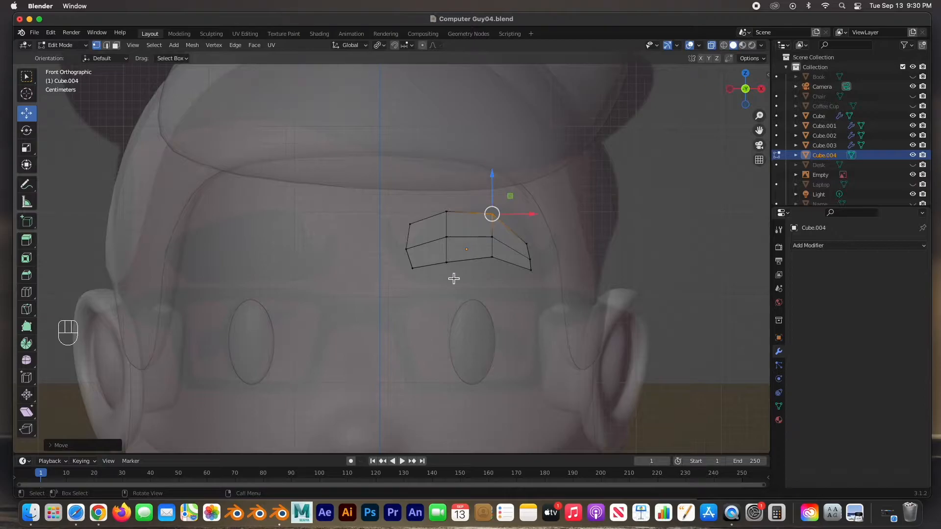
Nudge the bottom vertices of the inner middle column and the inner end's lower vertices to smooth the outline.
left_click(446, 263)
left_click_drag(446, 263, 411, 252)
left_click(412, 268)
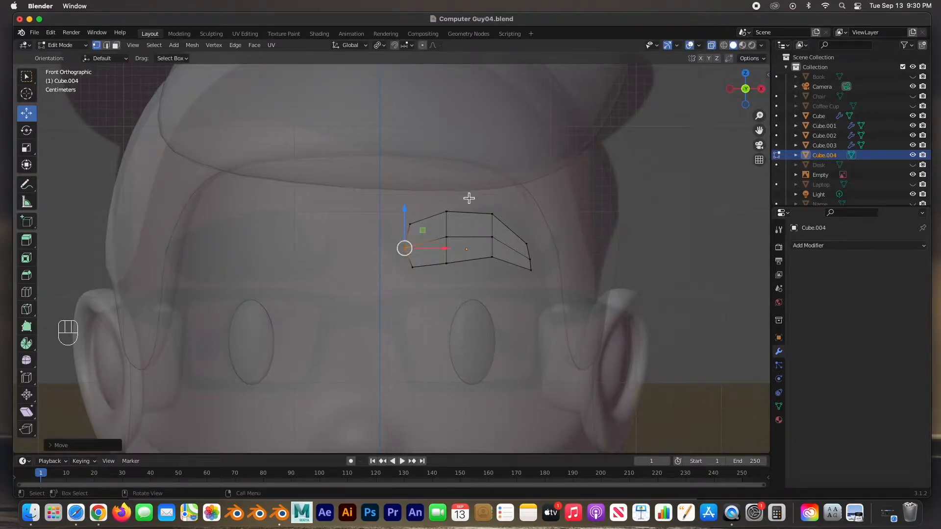
Round the outer end by adjusting its middle and bottom vertices, and slightly lower the bottom vertices of both middle columns.
left_click(532, 261)
mouse_move(531, 260)
left_mouse_down()
mouse_move(542, 262)
mouse_move(528, 266)
left_mouse_up()
left_click(530, 271)
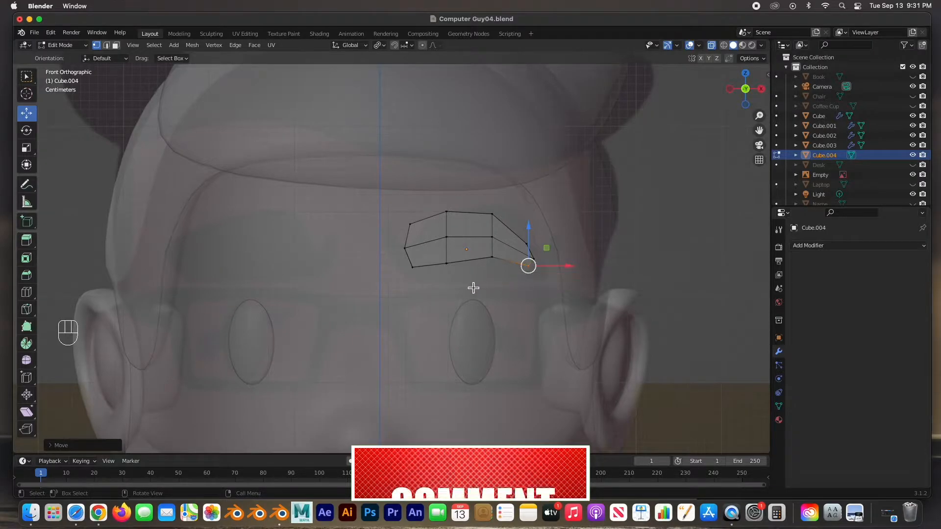
left_click(447, 264)
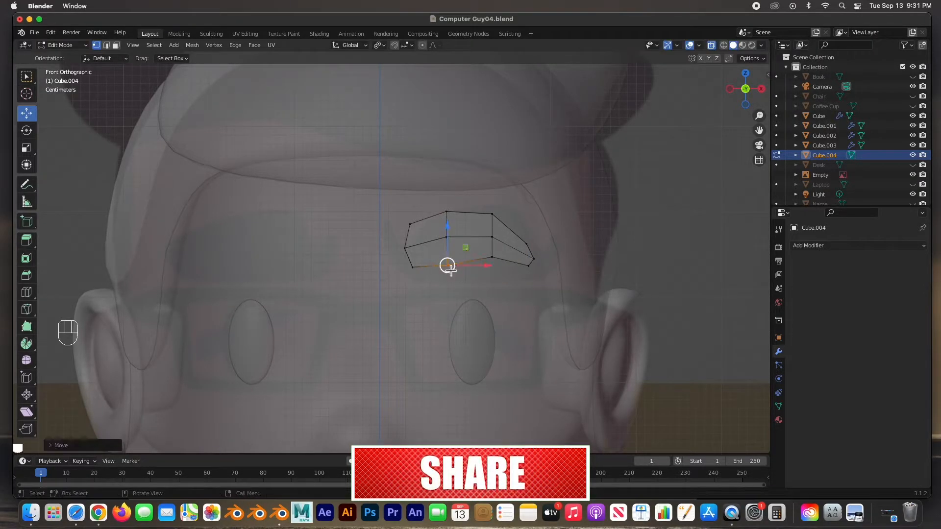
left_click(492, 257)
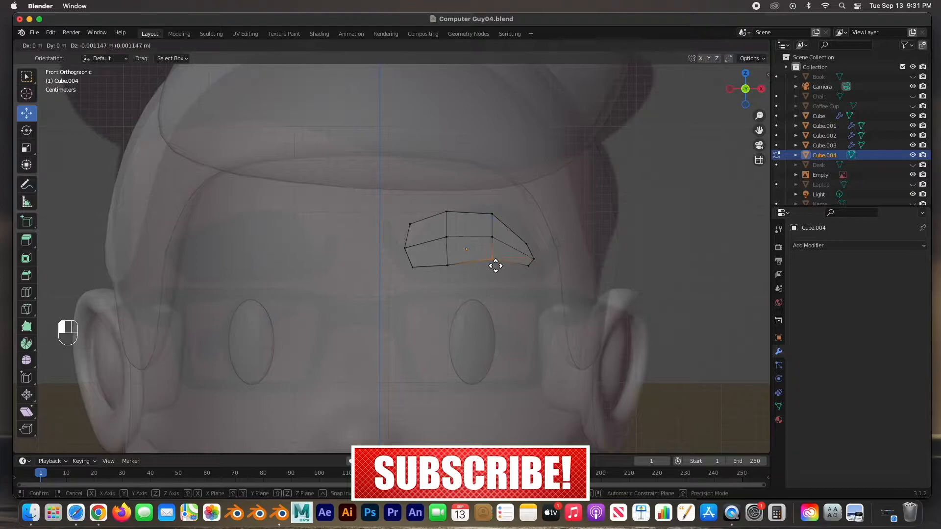
In top view, shift the eyebrow's end columns and outer middle column back to bend it along the forehead's curve.
key("KP_7")
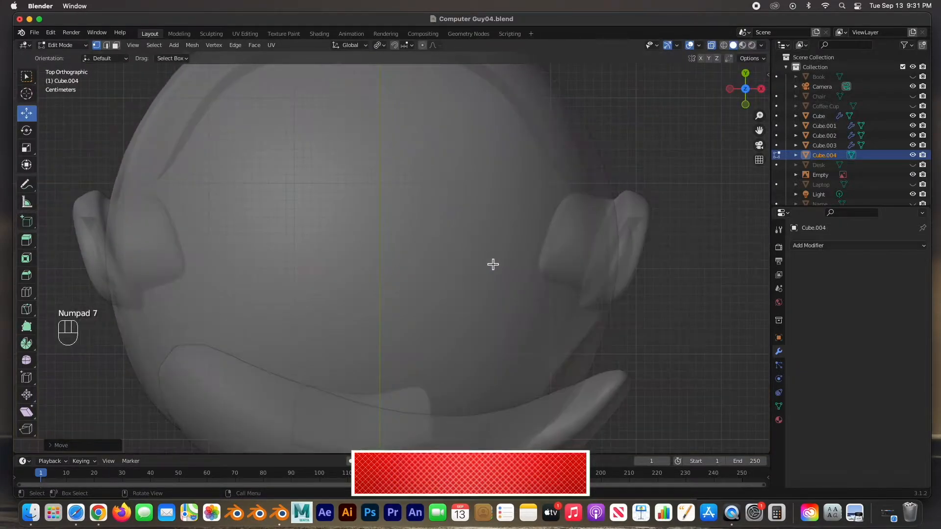
key("KP_Decimal")
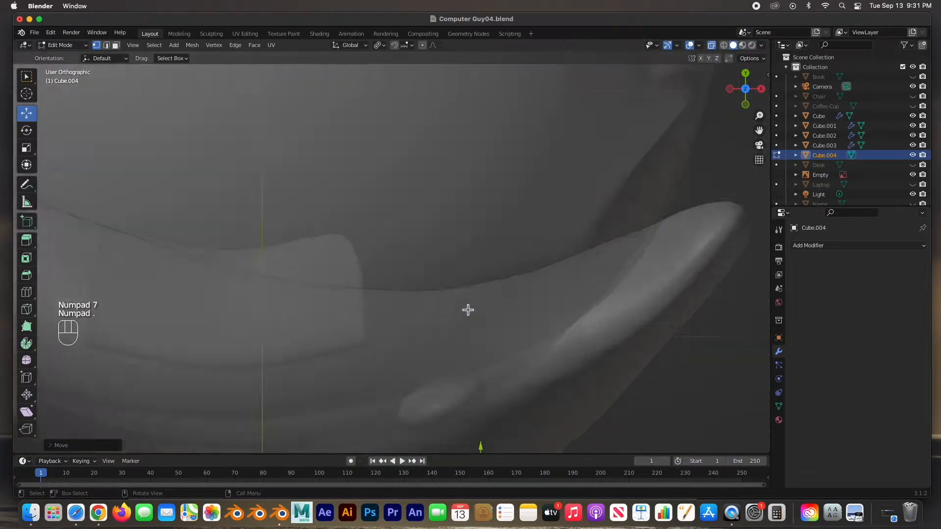
scroll(481, 310, "down", 8)
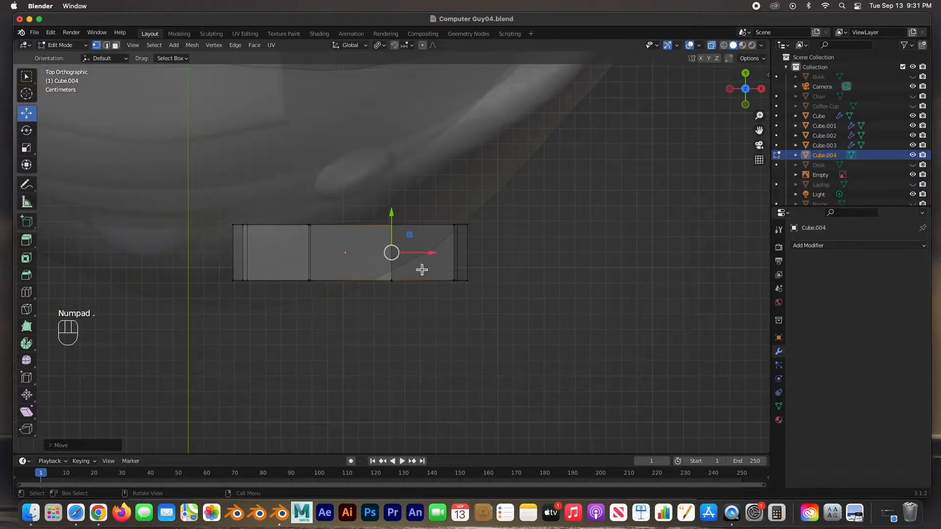
left_click_drag(232, 218, 271, 301)
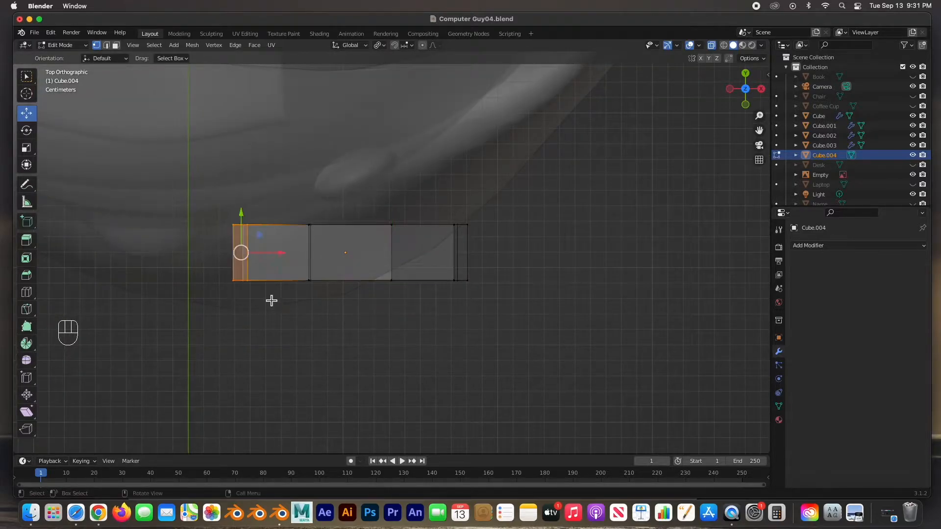
left_click_drag(242, 253, 242, 247)
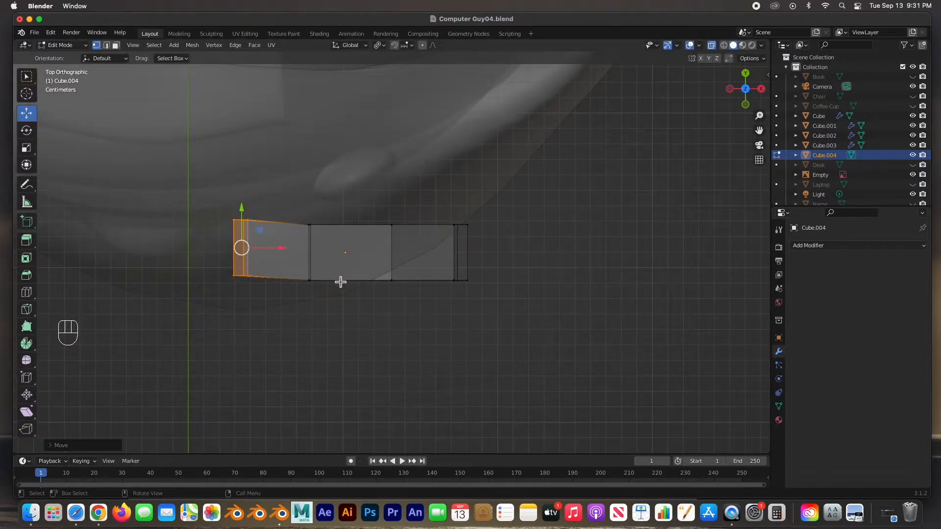
left_click_drag(443, 198, 491, 291)
left_click_drag(463, 255, 459, 221)
left_click_drag(361, 211, 411, 300)
left_click_drag(395, 256, 401, 244)
left_click_drag(295, 210, 322, 256)
Move all the vertices on the eyebrow's back side forward to make it thinner.
left_click_drag(210, 177, 582, 235)
left_click_drag(355, 184, 353, 198)
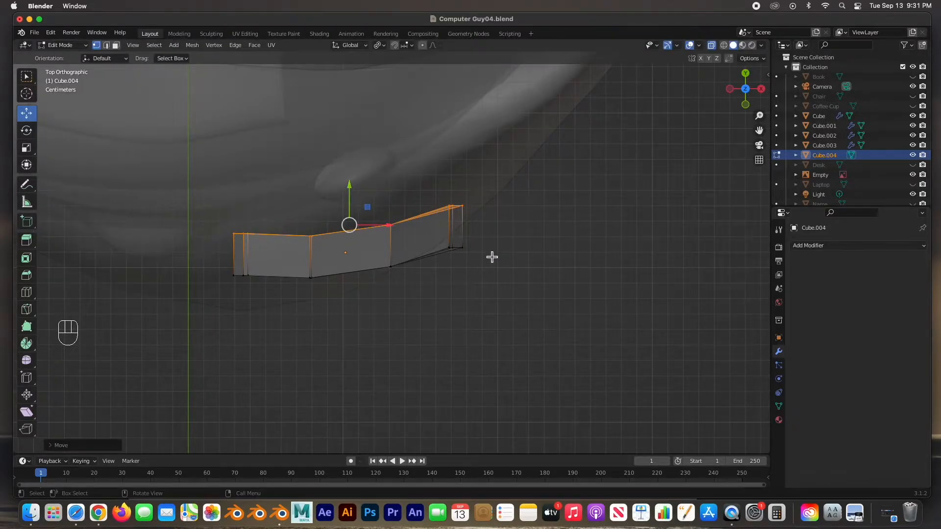
middle_click_drag(469, 295, 389, 219)
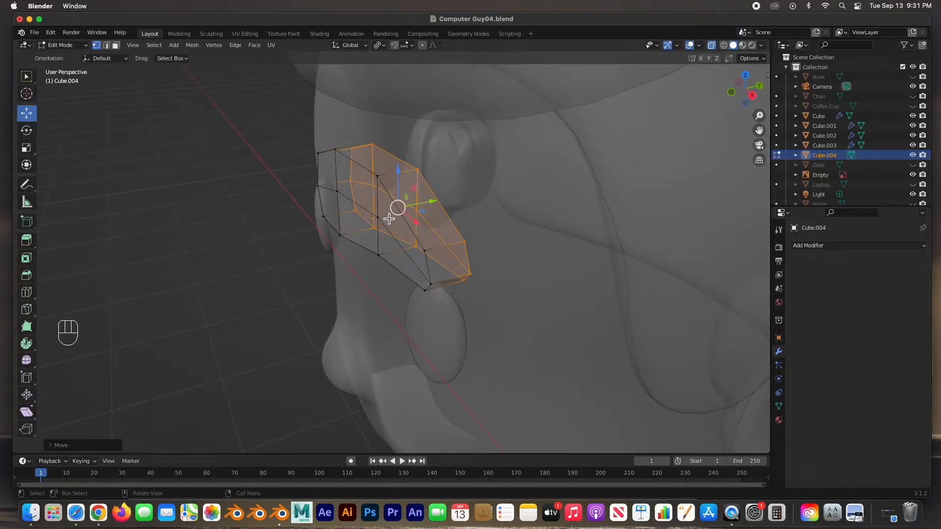
In Object Mode, move the whole eyebrow back along the Y axis toward the forehead.
key("Tab")
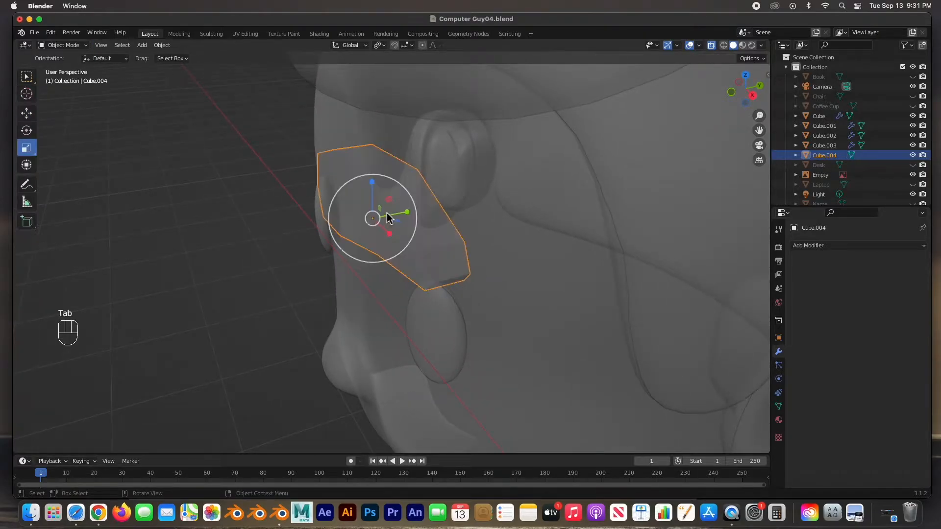
middle_click_drag(443, 236, 401, 228)
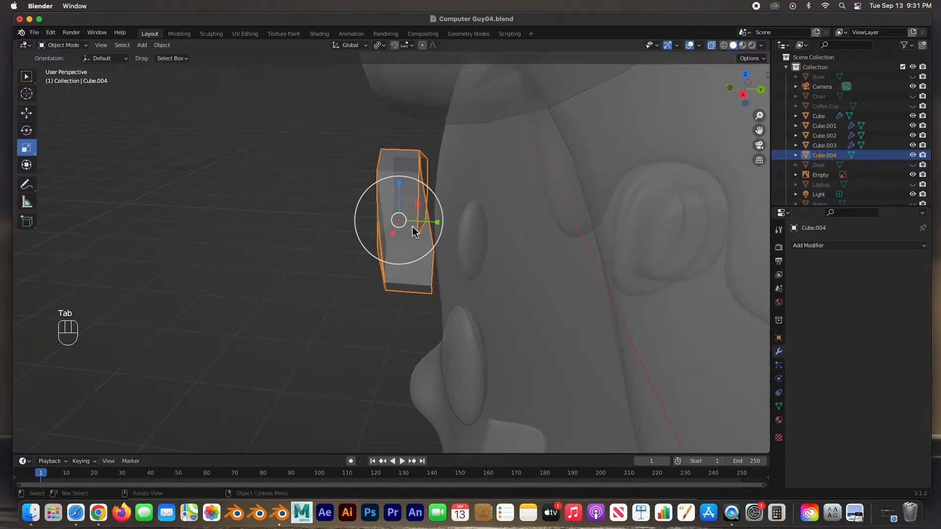
key("w")
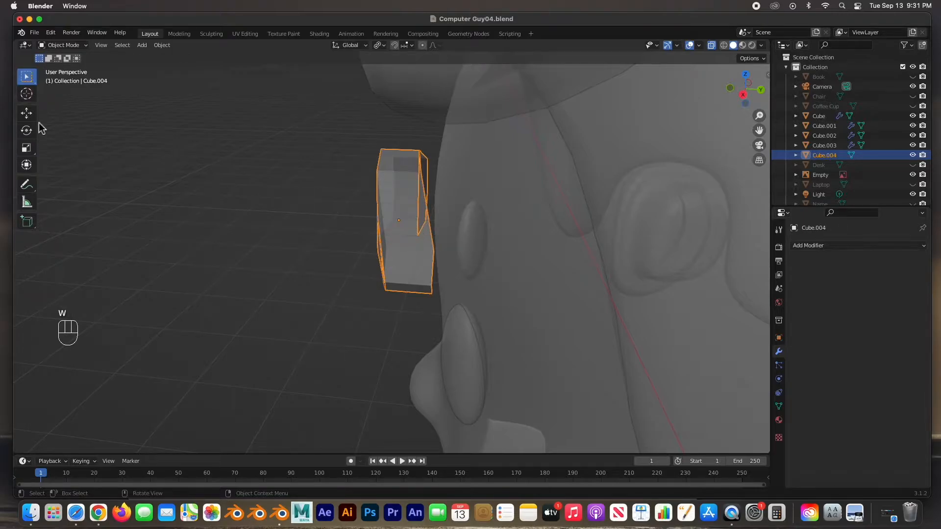
left_click(27, 114)
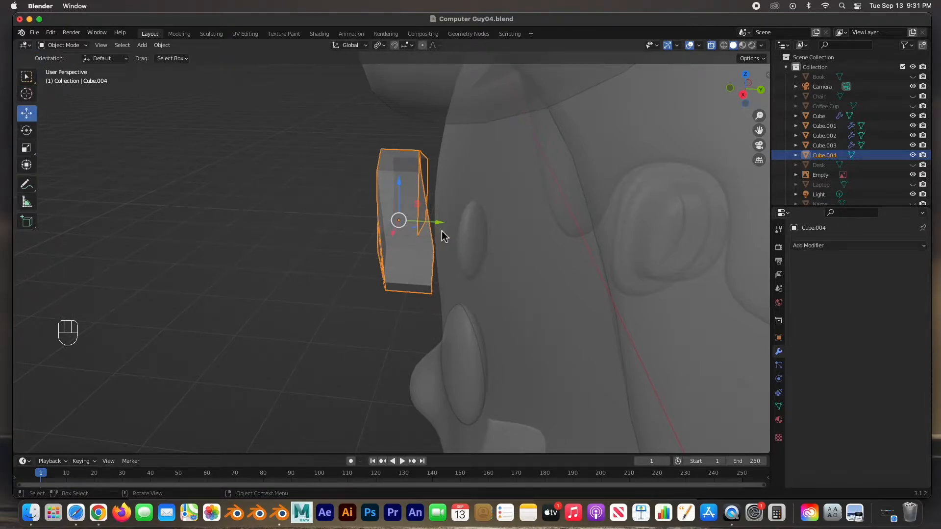
left_click_drag(440, 227, 479, 225)
In Edit Mode, push the eyebrow's outer half back toward the head, then push its outer end back farther.
middle_click_drag(480, 225, 407, 164)
key("Tab")
left_click_drag(397, 144, 525, 279)
middle_click_drag(525, 279, 399, 242)
left_click_drag(483, 266, 506, 267)
middle_click_drag(435, 284, 547, 260)
left_click_drag(559, 196, 468, 276)
middle_click_drag(468, 276, 423, 301)
left_click_drag(492, 333, 522, 325)
middle_click_drag(479, 323, 560, 281)
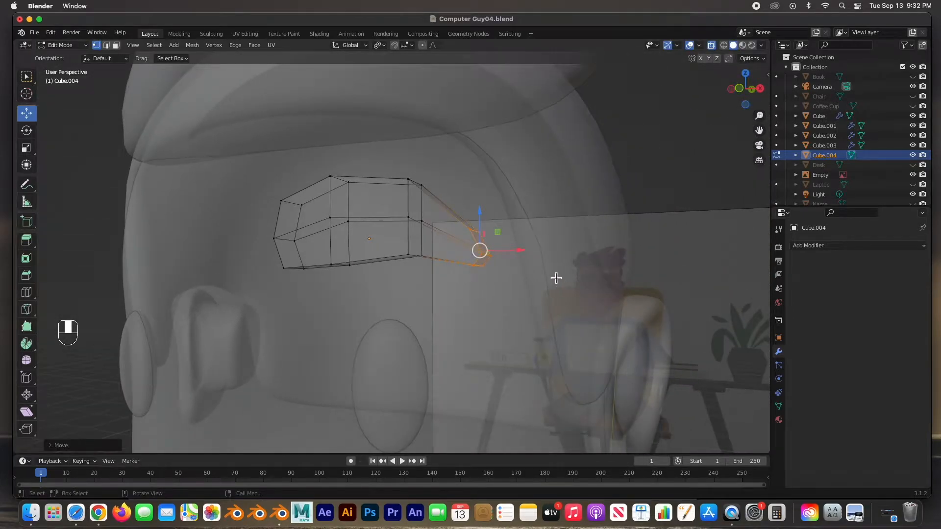
In front view, move the outer end and outer middle column down and outward, and lower the inner middle column slightly.
key("KP_1")
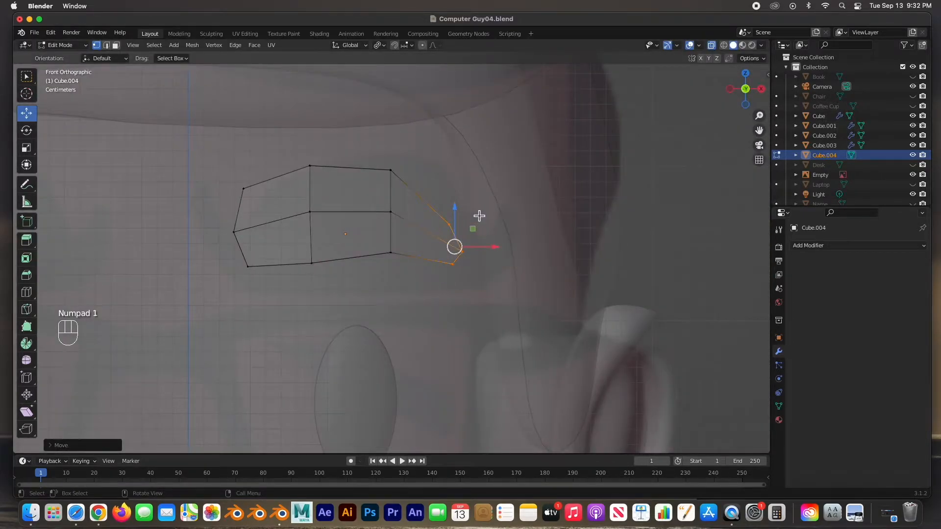
left_click_drag(434, 195, 478, 289)
left_click_drag(453, 248, 469, 262)
left_click_drag(413, 161, 372, 277)
mouse_move(394, 217)
left_mouse_down()
mouse_move(422, 229)
mouse_move(411, 225)
left_mouse_up()
left_click_drag(286, 161, 325, 268)
left_click_drag(311, 213, 314, 217)
Lower the eyebrow's inner end and shift its bottom corner vertices slightly up and toward the middle of the eyebrow.
left_click_drag(214, 180, 279, 292)
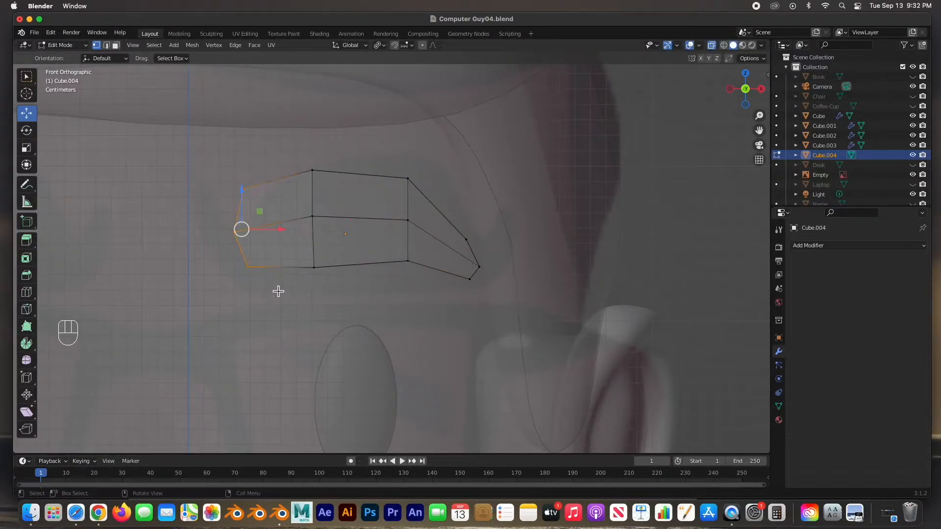
left_click_drag(241, 227, 243, 259)
left_click_drag(227, 314, 265, 295)
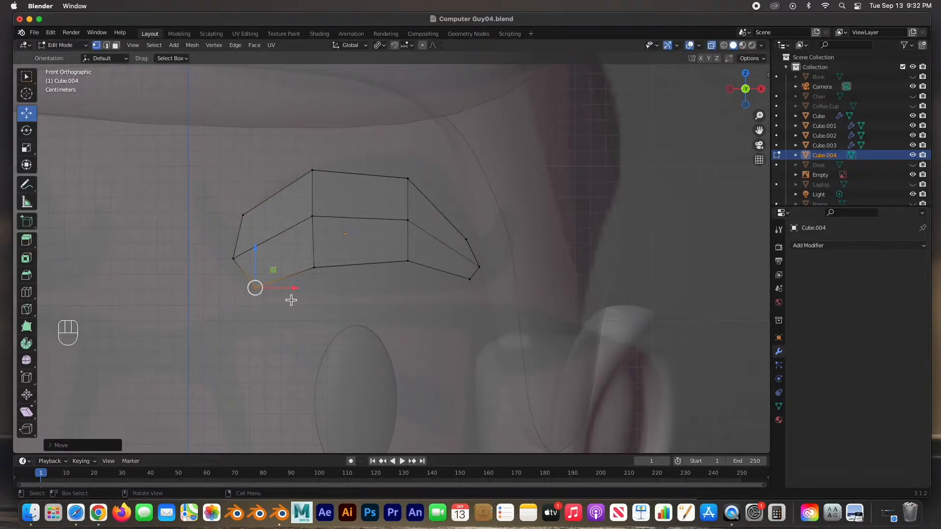
Lower the eyebrow's outer half and inner middle column slightly to match the reference arch.
left_click_drag(501, 309, 396, 177)
left_click_drag(440, 241, 446, 262)
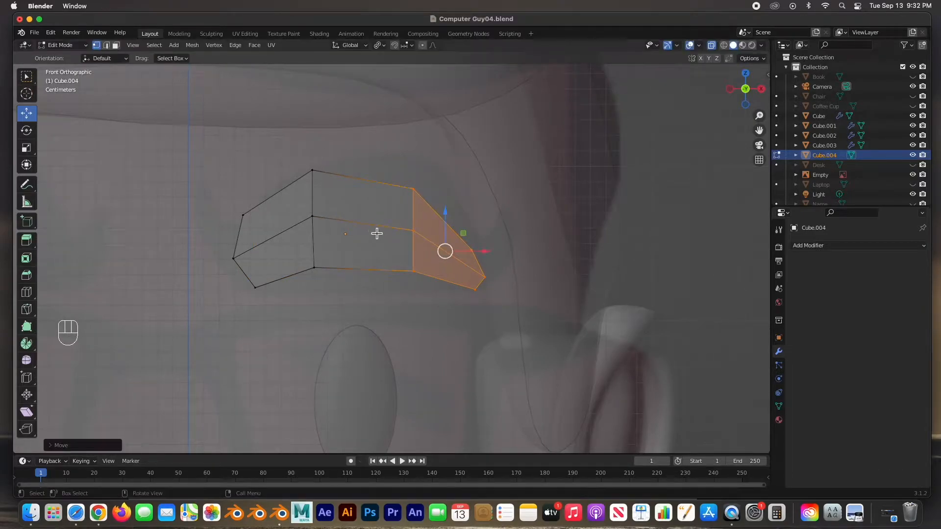
left_click_drag(299, 158, 338, 271)
left_click_drag(316, 226, 316, 236)
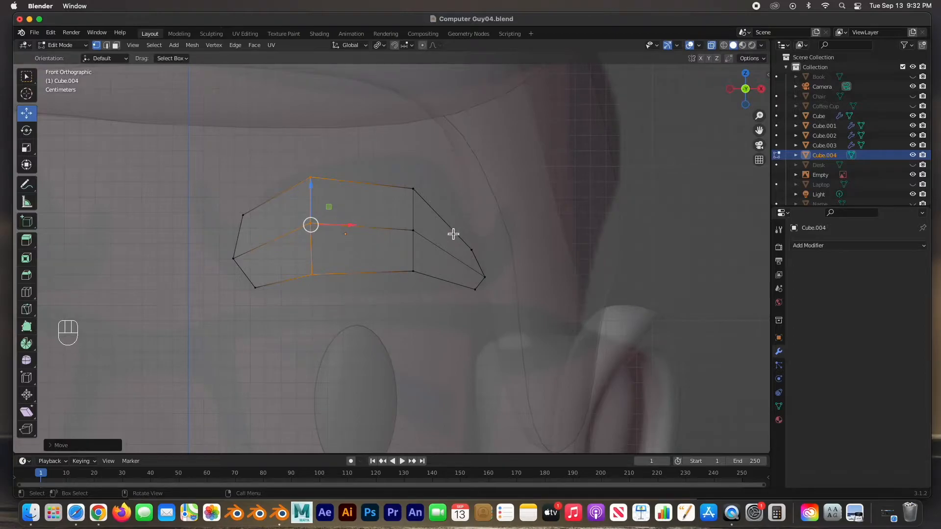
In top view, shift the two middle columns and the outer end slightly back to follow the head's curve.
key("KP_7")
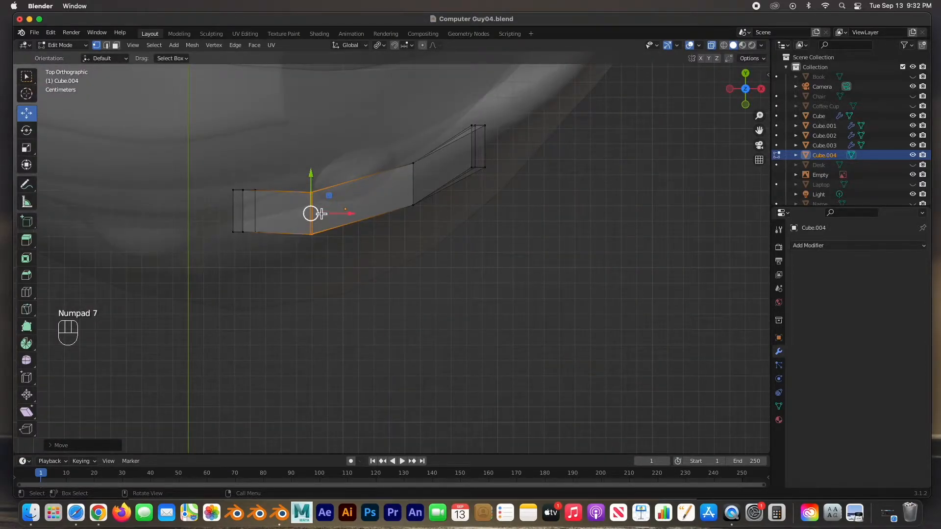
left_click_drag(311, 215, 317, 210)
left_click_drag(400, 147, 419, 183)
left_click_drag(462, 107, 519, 197)
left_click_drag(483, 151, 526, 213)
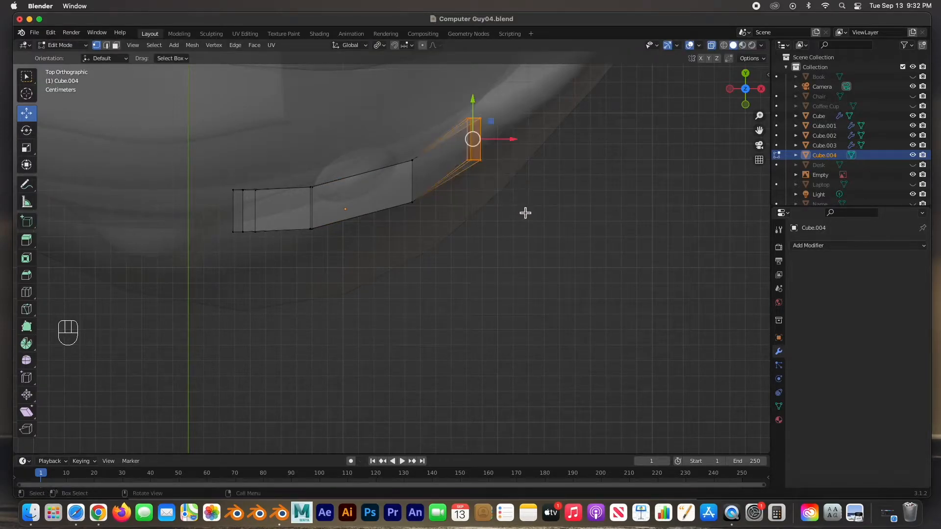
Rotate the outer end and both middle columns individually in top view to align them with the eyebrow's bend.
key("r")
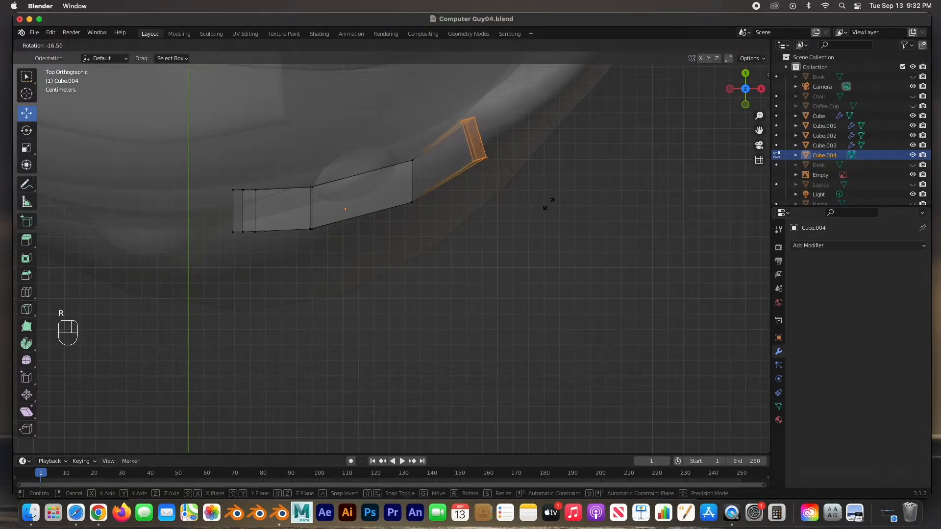
left_click(558, 200)
left_click_drag(218, 179, 281, 270)
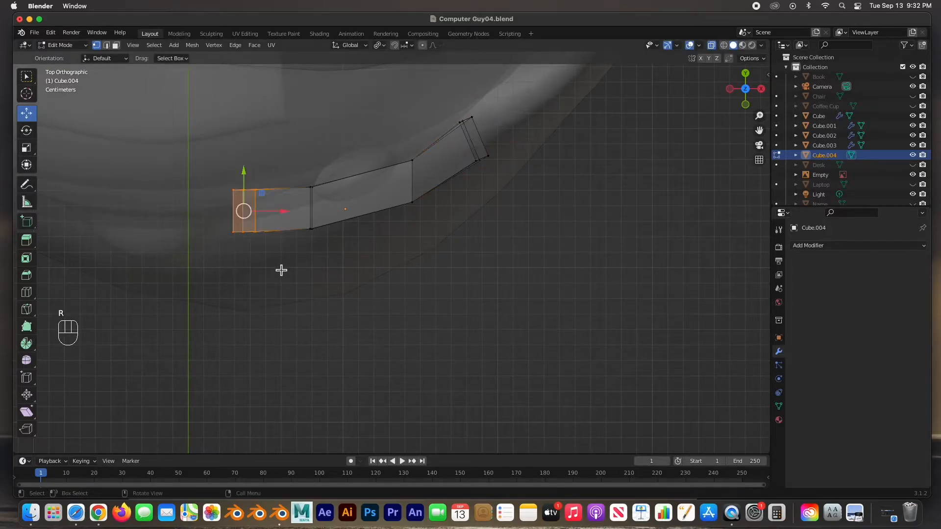
left_click_drag(381, 152, 437, 235)
key("r")
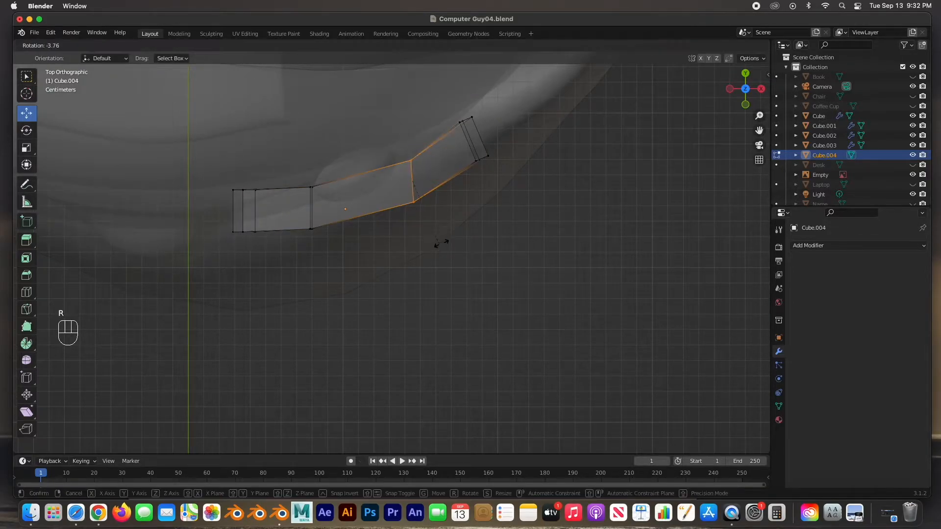
left_click(419, 231)
left_click_drag(295, 176, 349, 262)
key("r")
left_click(356, 260)
In Object Mode, add a Subdivision Surface modifier to the eyebrow and set its viewport levels to 2.
middle_click_drag(246, 237, 360, 230)
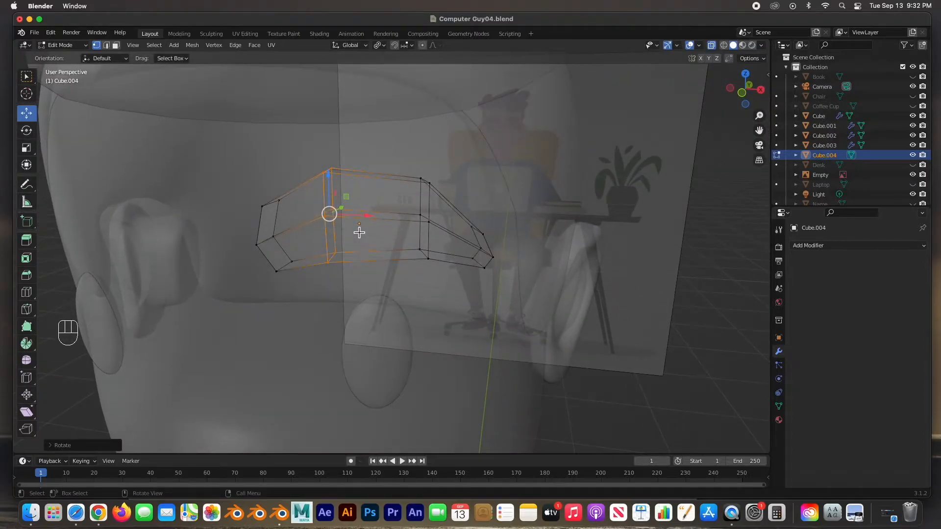
key("Tab")
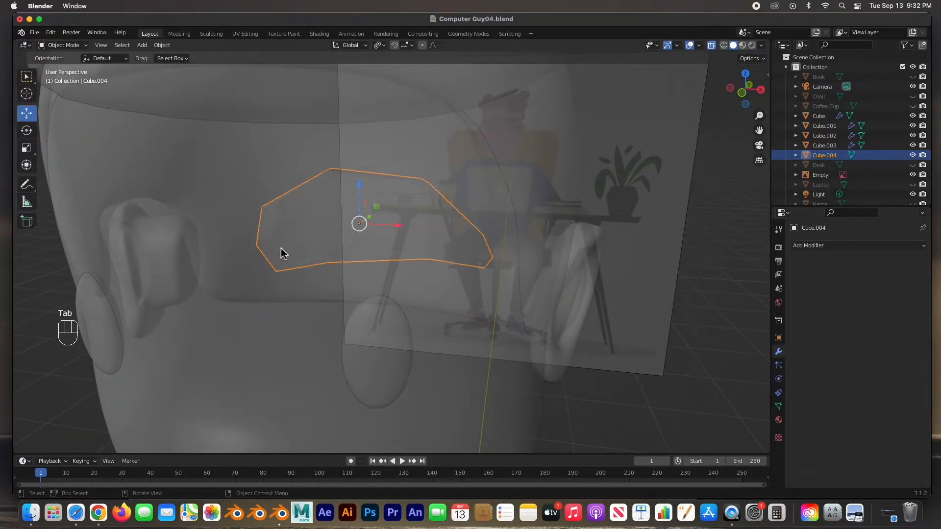
left_click(810, 245)
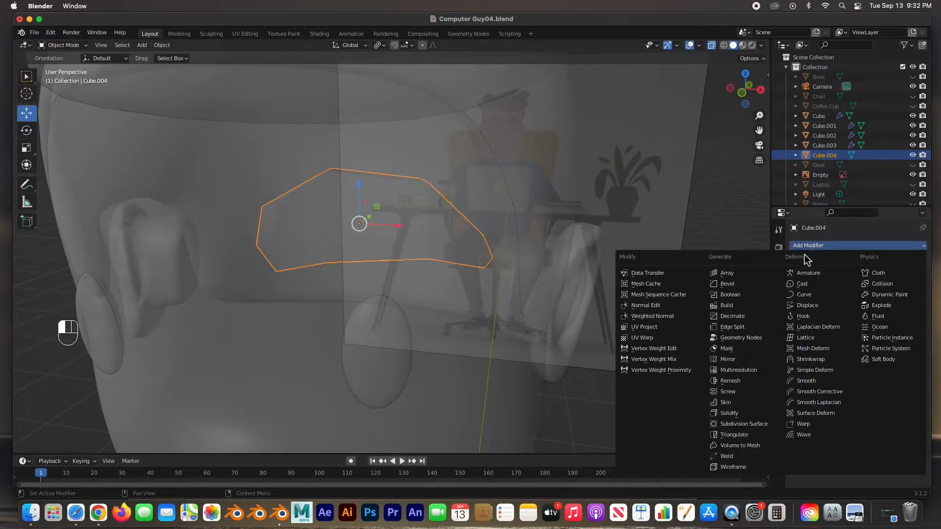
left_click(728, 423)
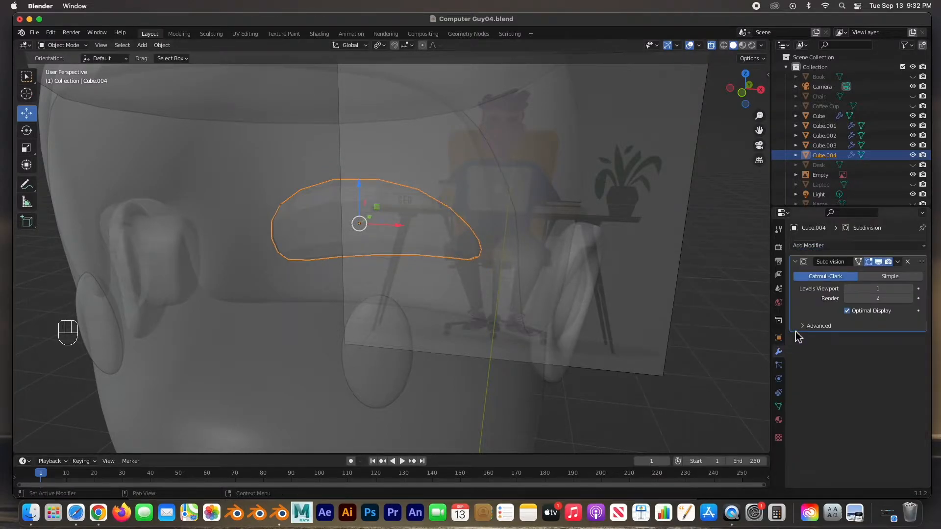
left_click(910, 290)
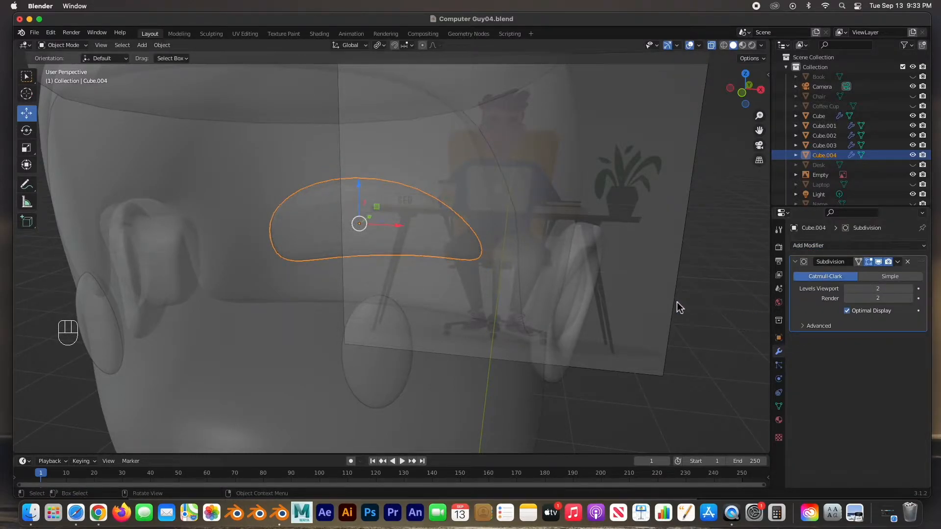
Apply smooth shading to the eyebrow and check its shape on the head.
right_click(436, 227)
left_click(413, 228)
scroll(391, 244, "down", 4)
middle_click_drag(391, 243, 412, 226)
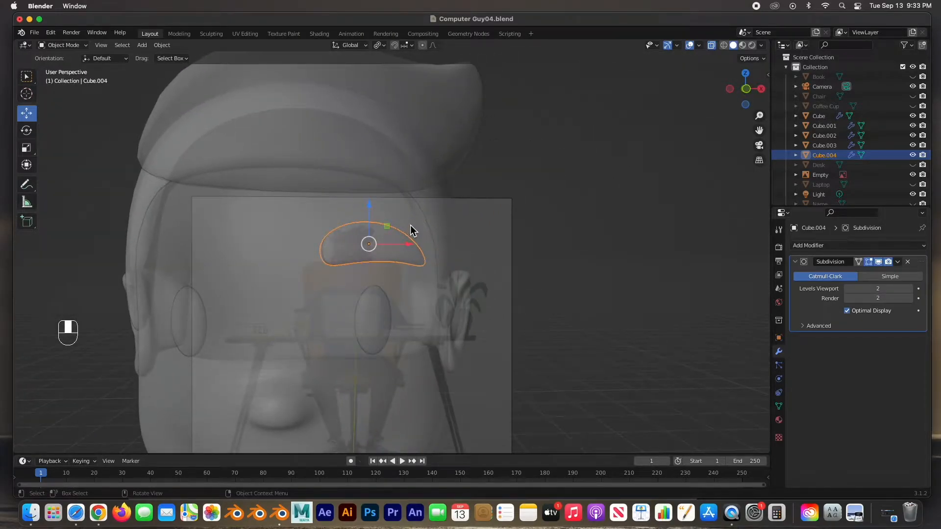
Compare the smoothed eyebrow with the face and the front reference, with X-ray off and on.
key("KP_1")
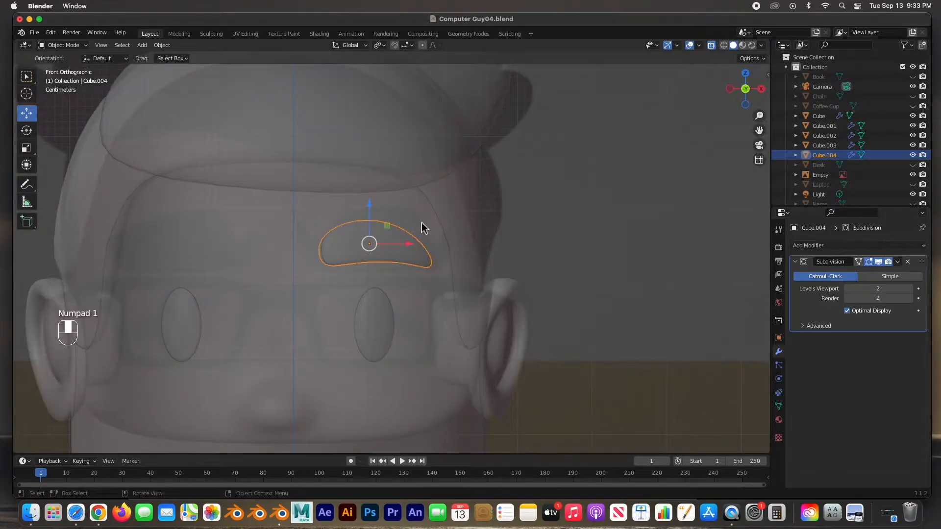
left_click(713, 46)
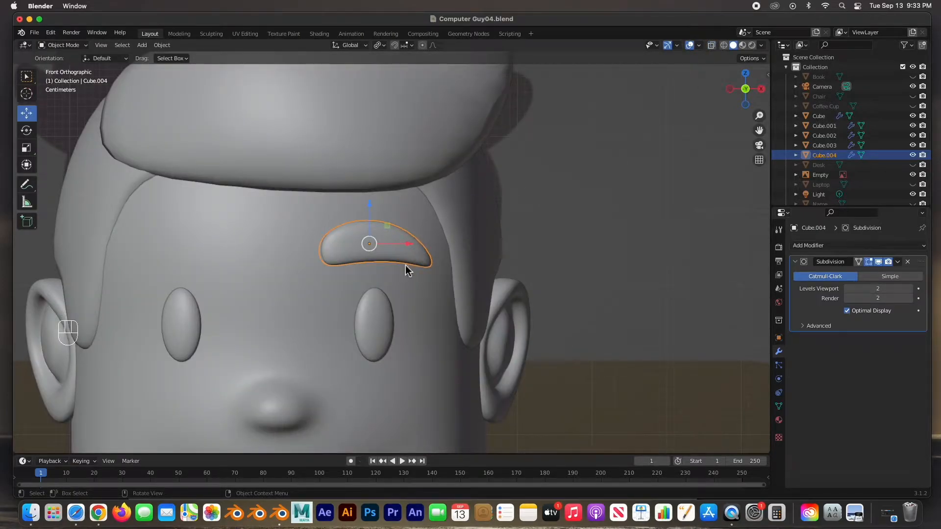
scroll(406, 271, "down", 5)
left_click(543, 288)
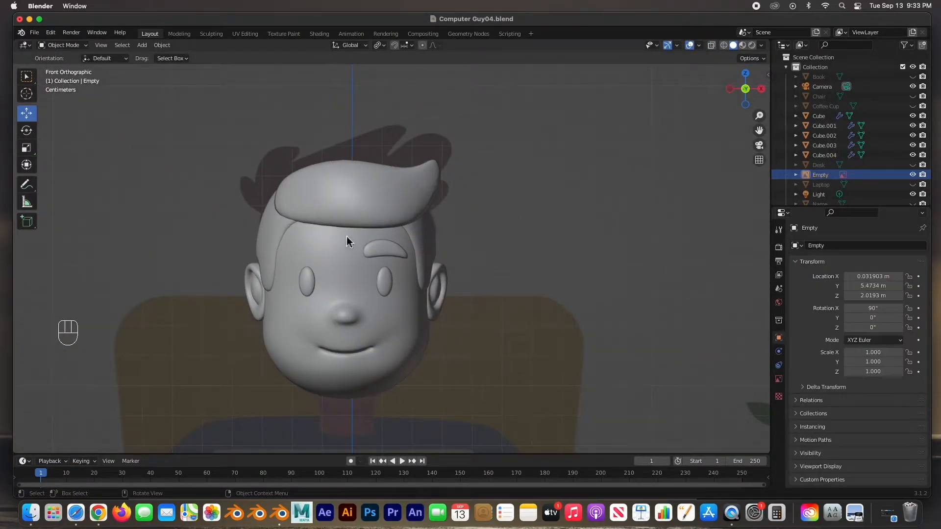
left_click(382, 256)
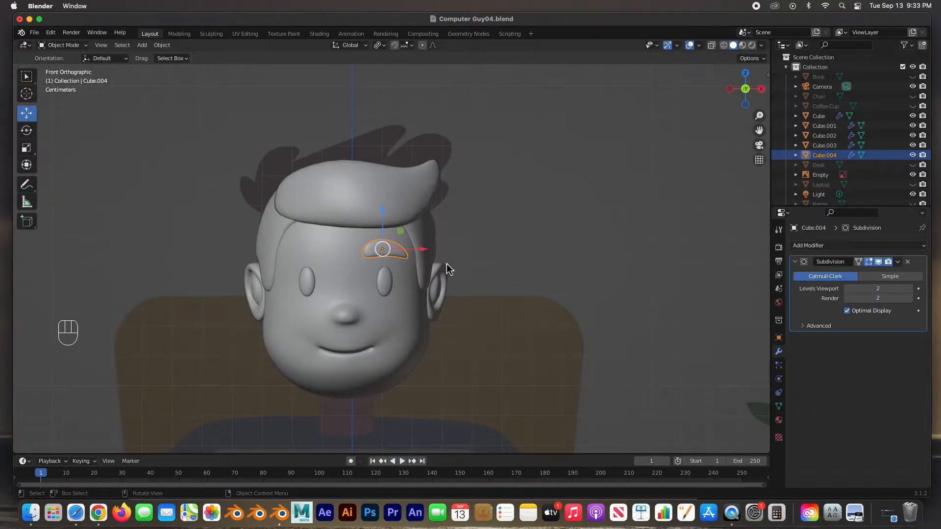
left_click(711, 46)
scroll(445, 213, "up", 3)
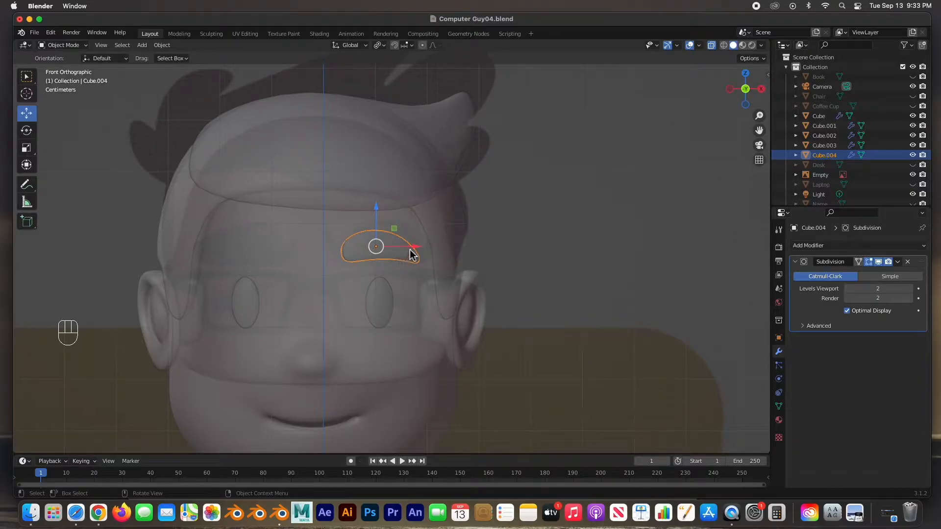
scroll(397, 258, "up", 3)
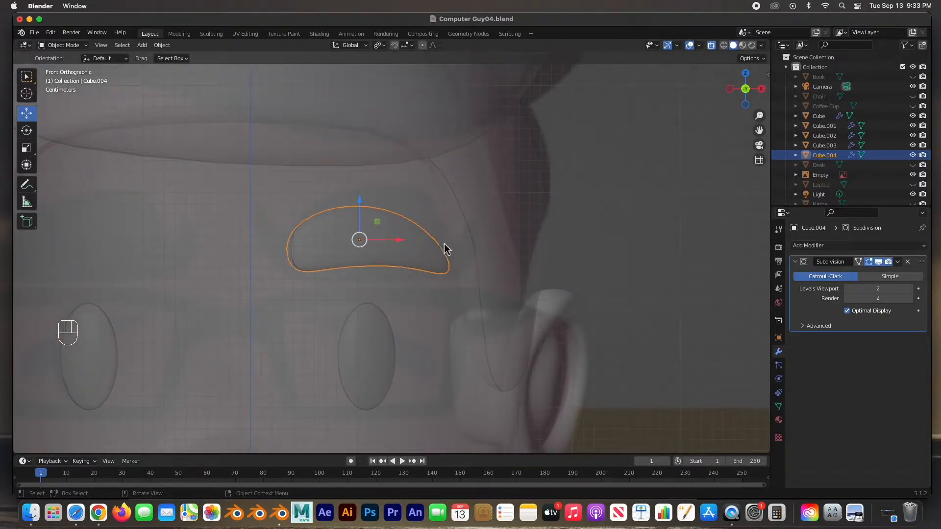
In Edit Mode, slim the eyebrow's two middle columns slightly, pull the outer end inward and nudge the inner end to follow the reference.
key("Tab")
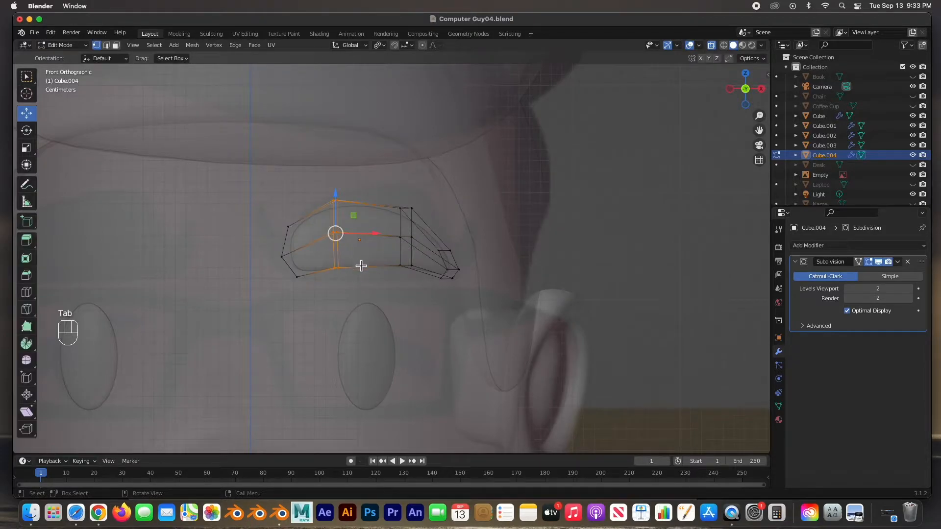
left_click(336, 267)
left_click_drag(336, 267, 338, 257)
mouse_move(325, 226)
left_mouse_down()
mouse_move(361, 246)
mouse_move(340, 237)
left_mouse_up()
left_click_drag(325, 186, 345, 207)
left_click_drag(400, 195, 412, 220)
left_click_drag(389, 288, 412, 272)
left_click_drag(489, 233, 477, 266)
left_click_drag(259, 207, 314, 293)
left_click_drag(290, 256, 306, 257)
Tilt the eyebrow's inner middle column toward the nose side at its top and shift the column slightly outward to follow the arch.
left_click_drag(367, 195, 326, 275)
key("r")
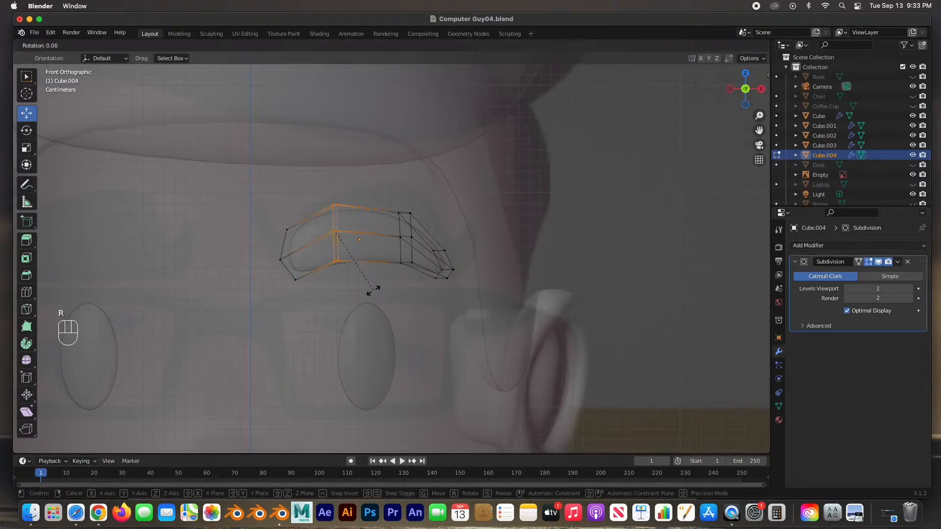
left_click(386, 288)
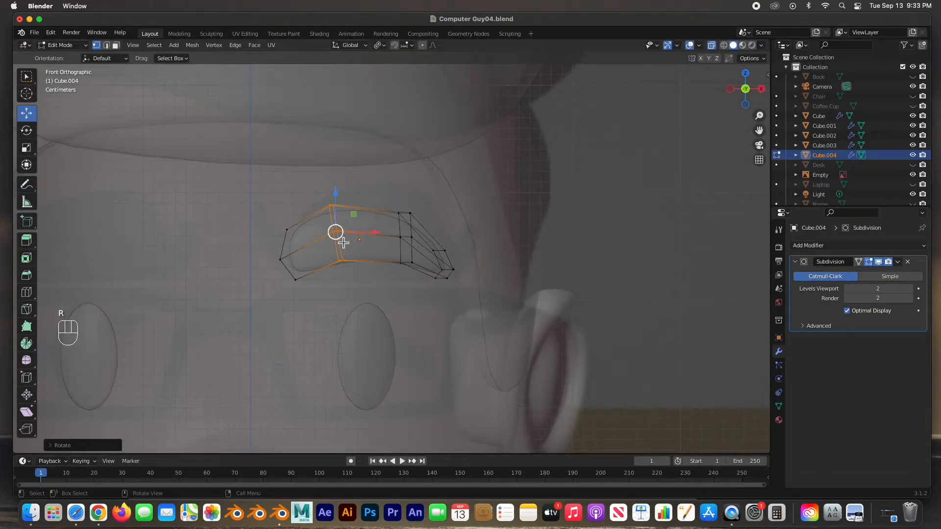
key("g")
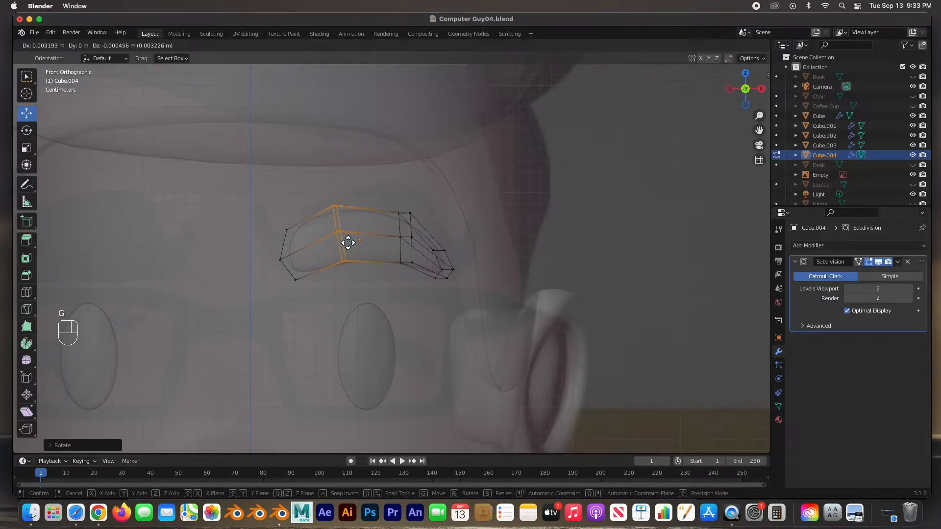
left_click(347, 244)
Tilt the outer middle column to follow the eyebrow's arch, shift it slightly up and inward, and return to Object Mode.
left_click_drag(390, 216, 423, 286)
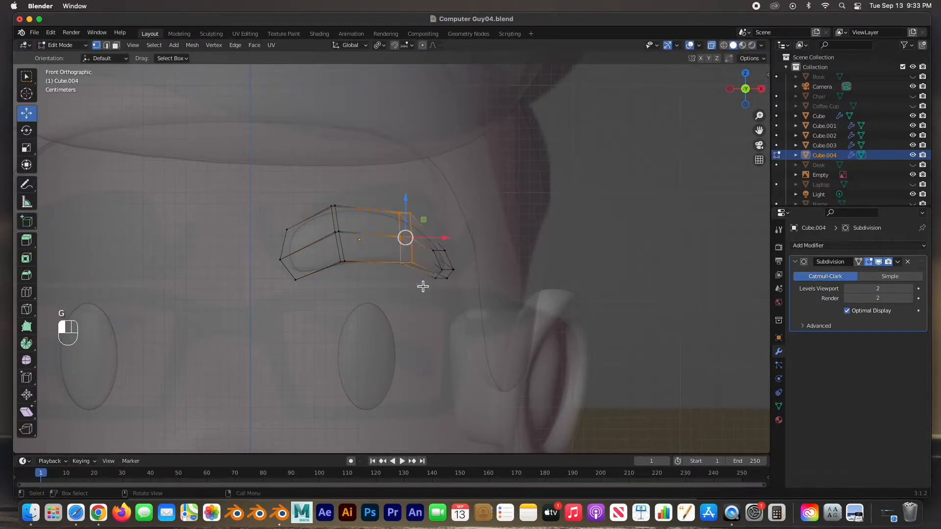
key("r")
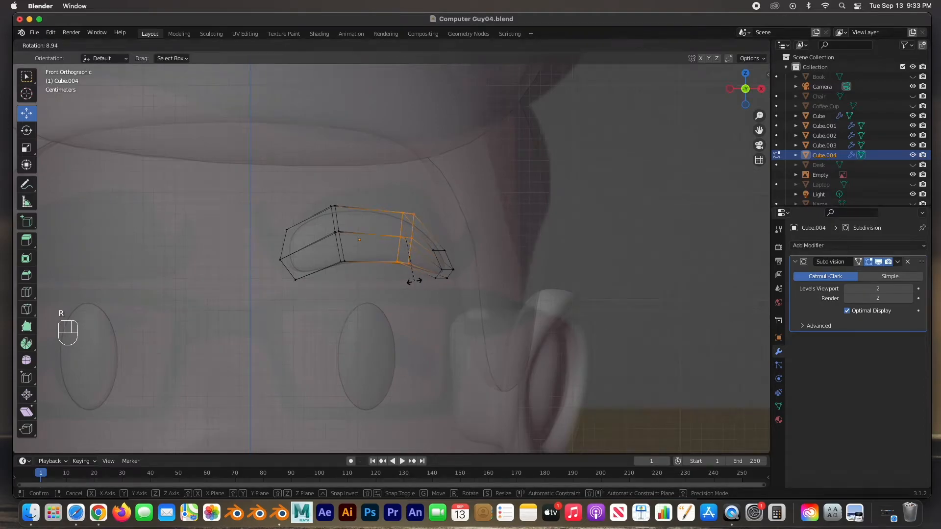
left_click(418, 277)
key("g")
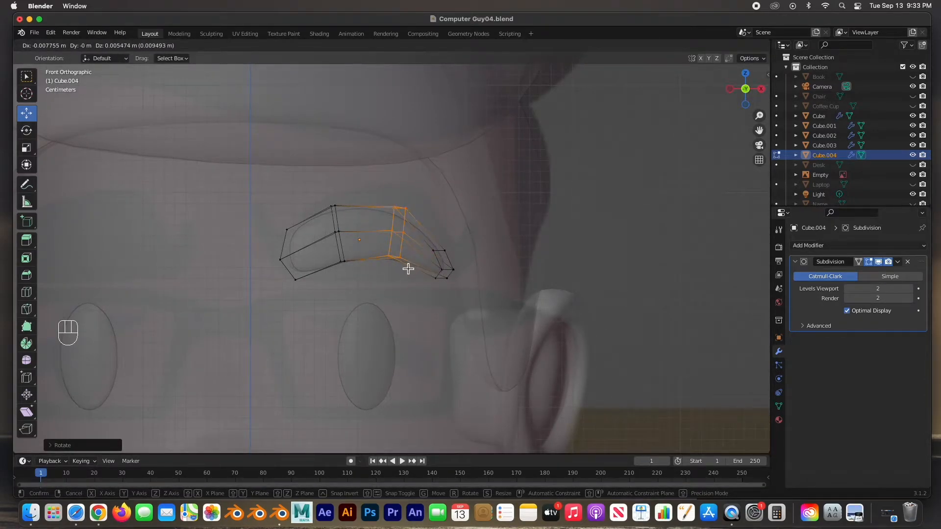
left_click(408, 269)
left_click(603, 279)
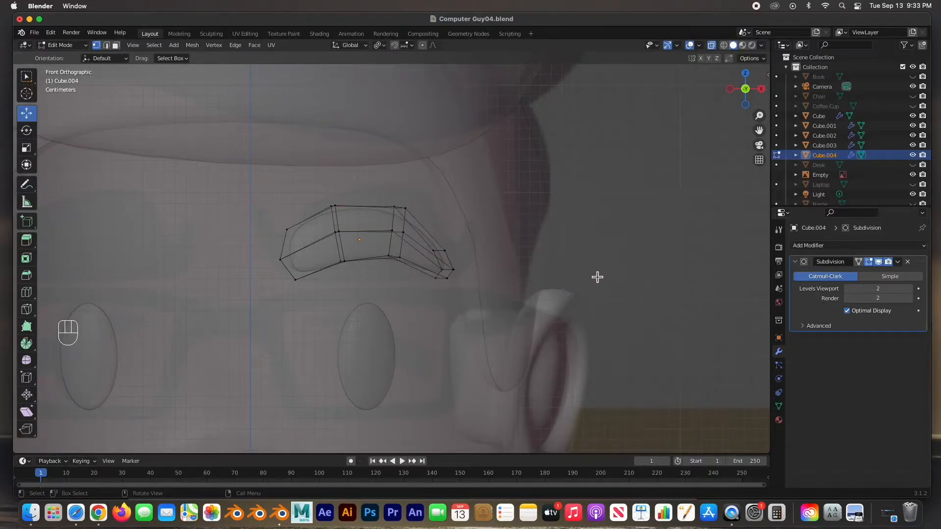
key("Tab")
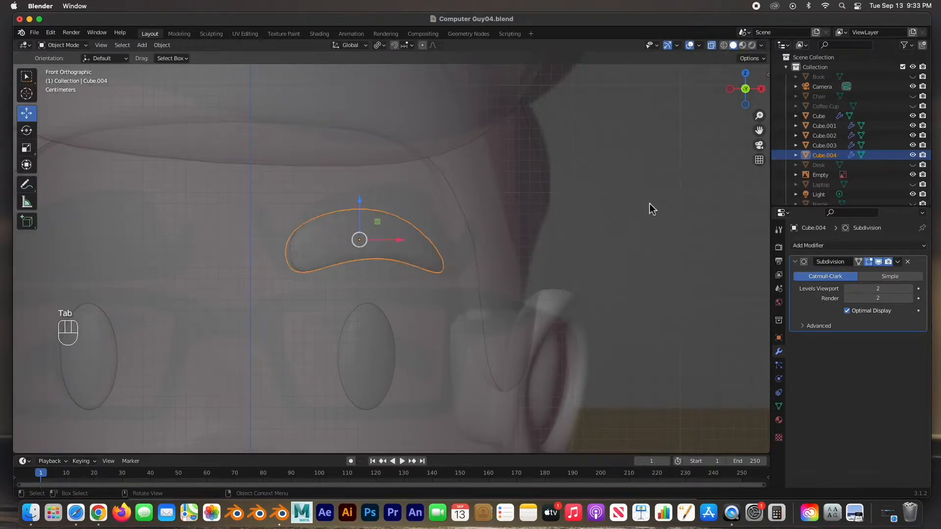
With X-ray off, add a Mirror modifier on the X axis to the eyebrow, using the head (Cube) as the mirror object.
left_click(711, 45)
scroll(480, 222, "down", 5)
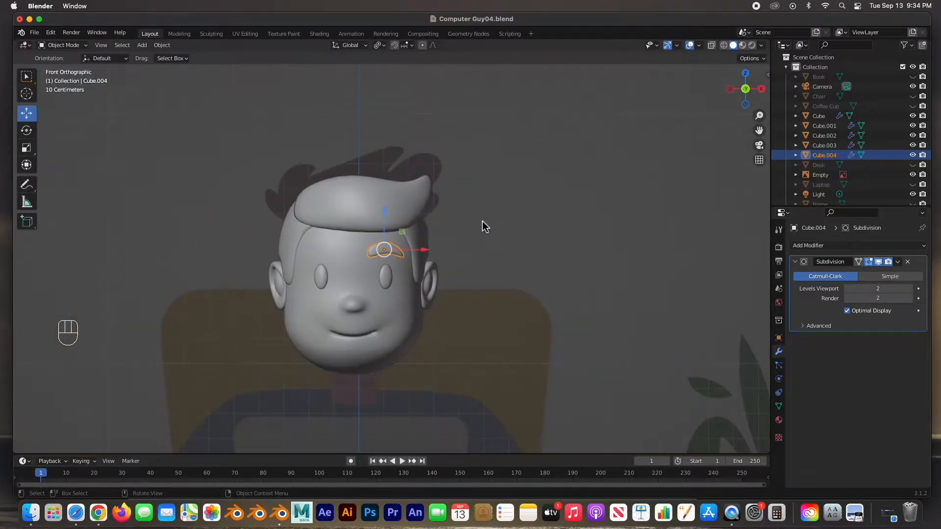
left_click(555, 227)
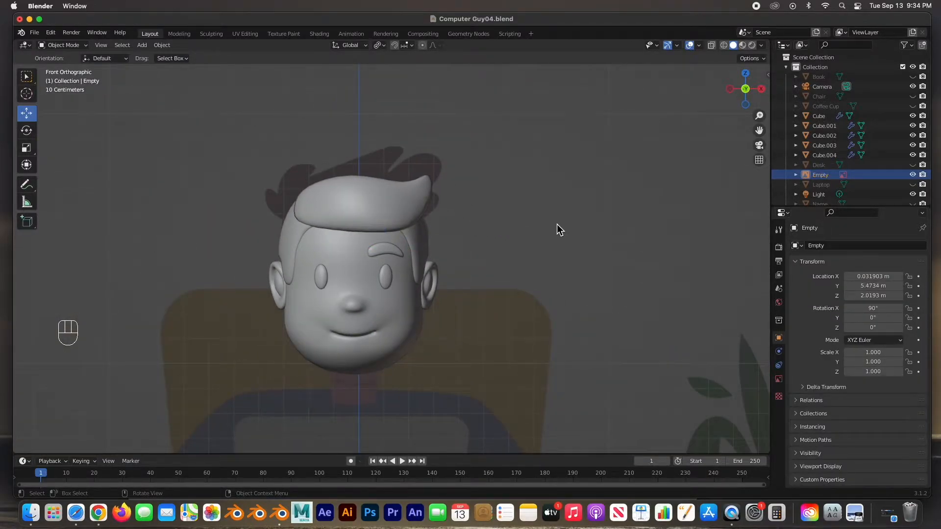
left_click(393, 249)
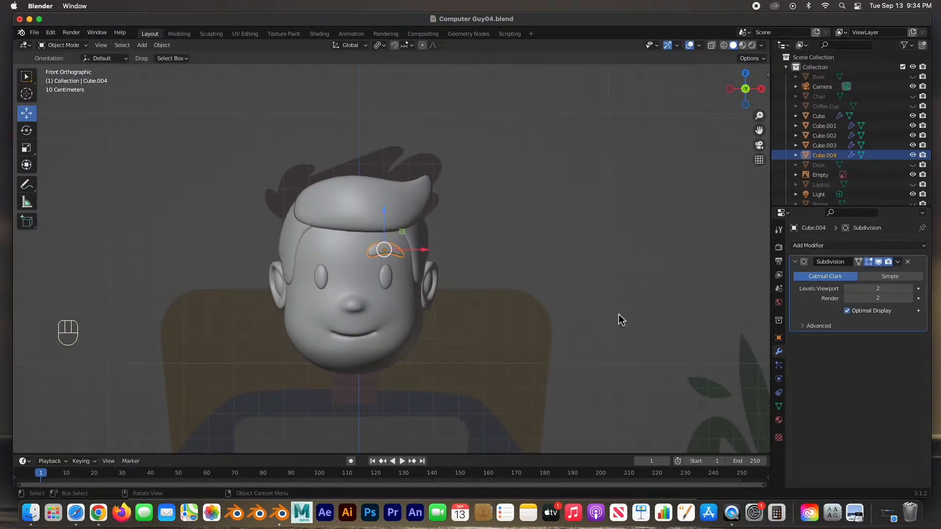
left_click(851, 246)
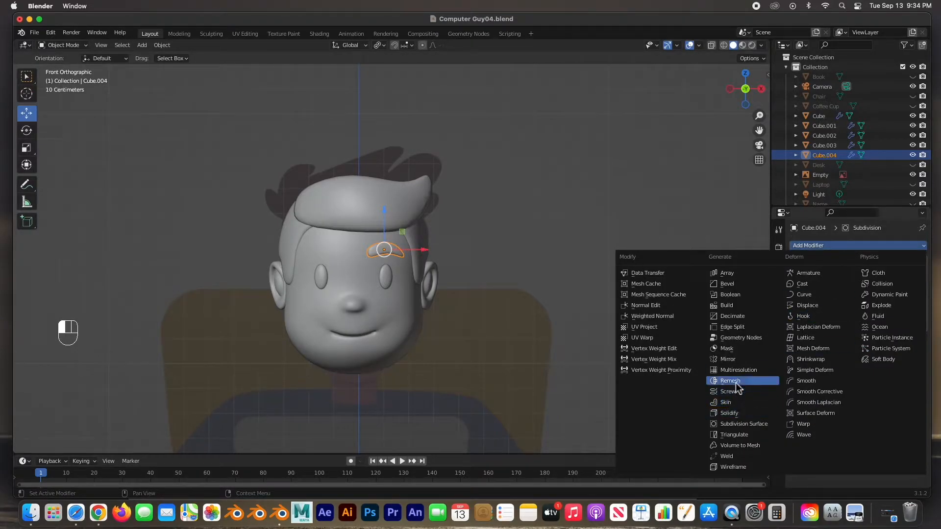
left_click(735, 360)
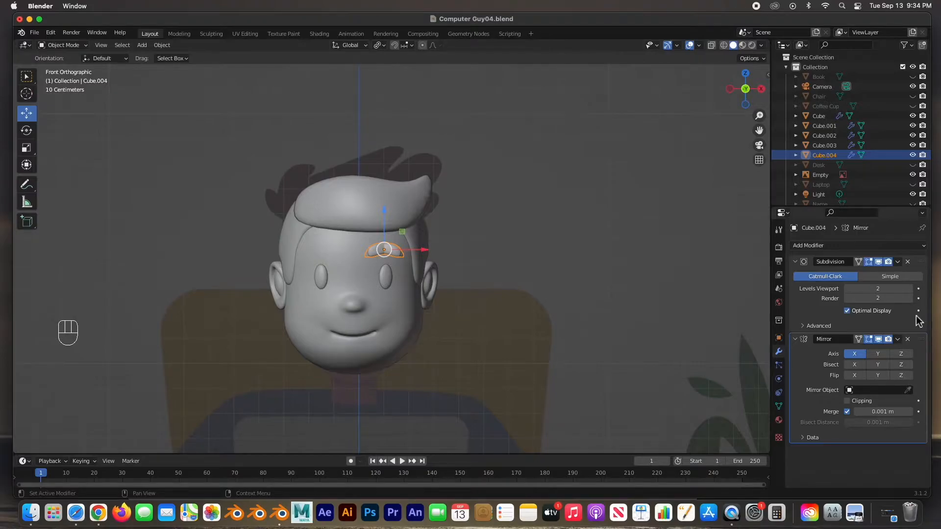
left_click(909, 390)
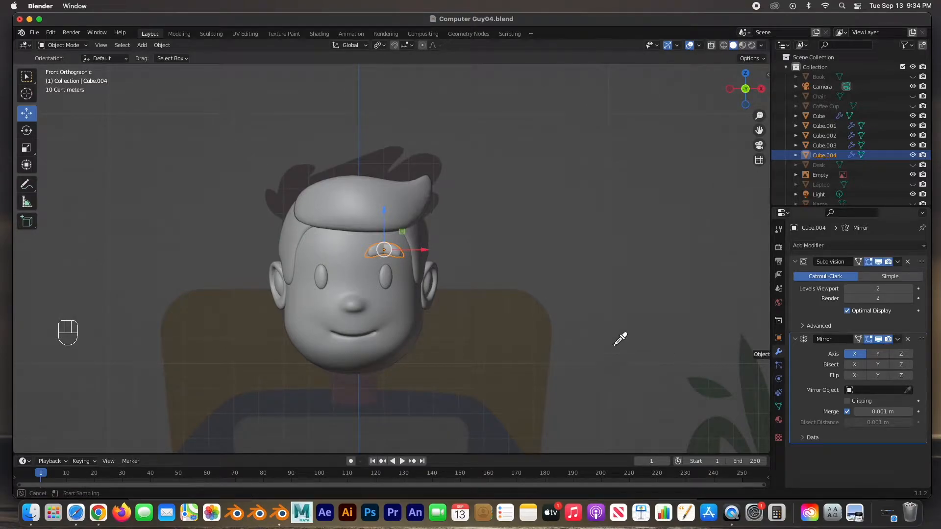
left_click(355, 276)
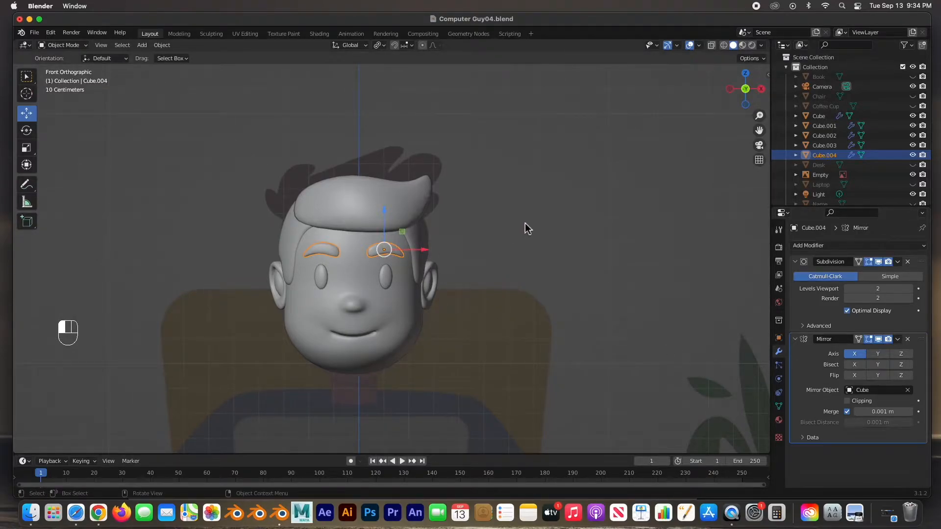
left_click(576, 237)
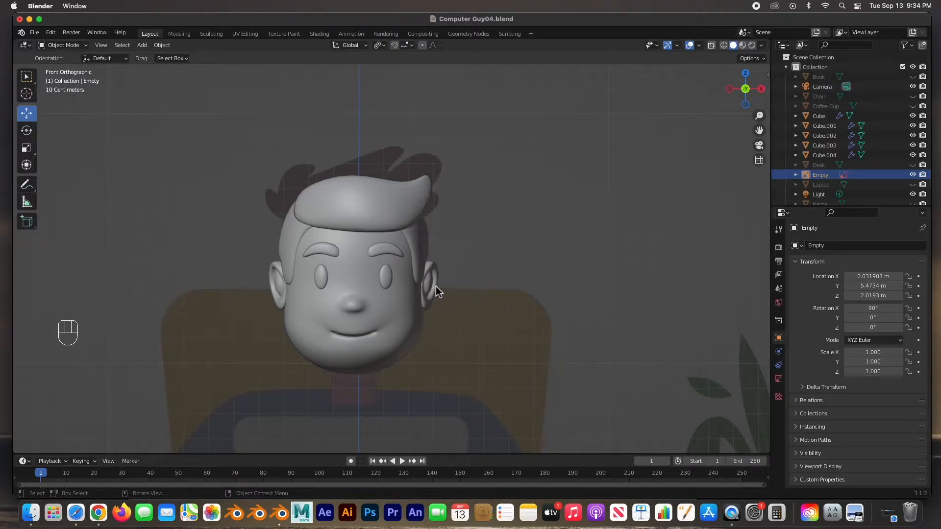
scroll(396, 278, "up", 2)
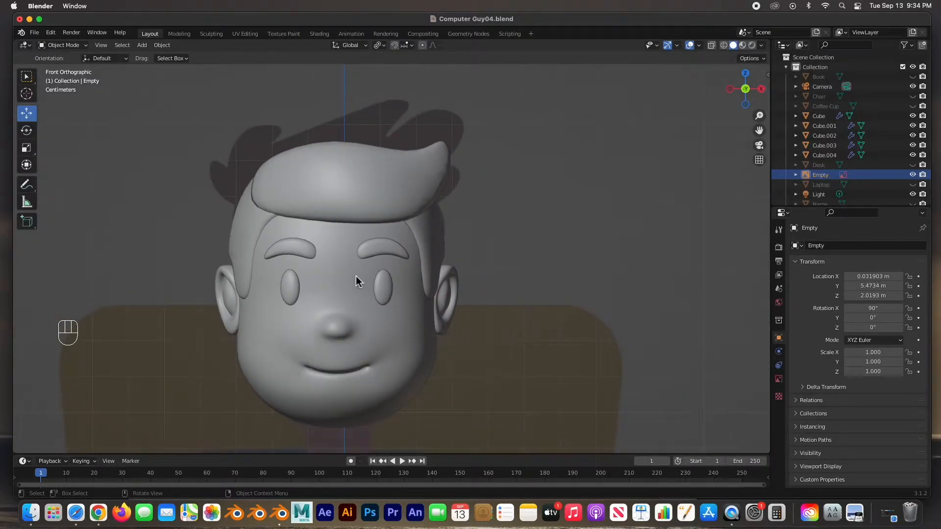
Turn X-ray on, add a plane mesh and move it up over the character's face in front view.
left_click(712, 46)
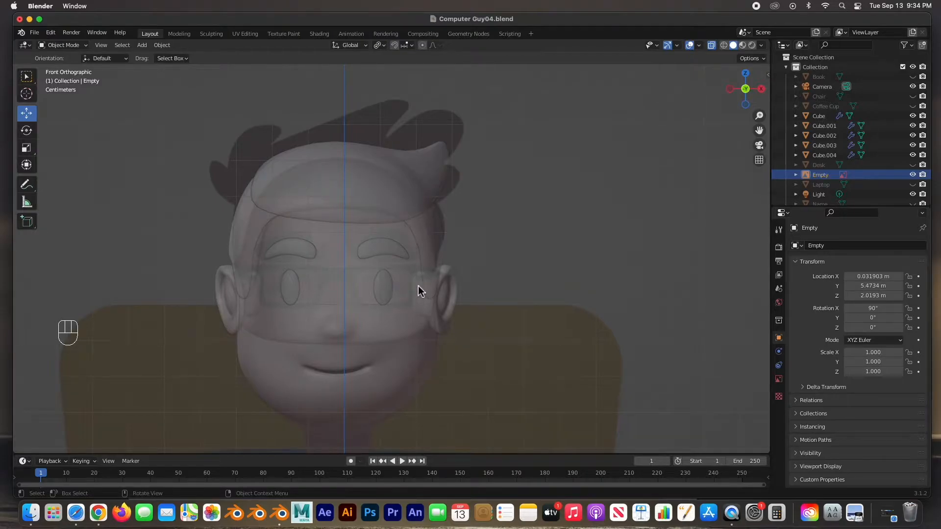
scroll(419, 285, "up", 3)
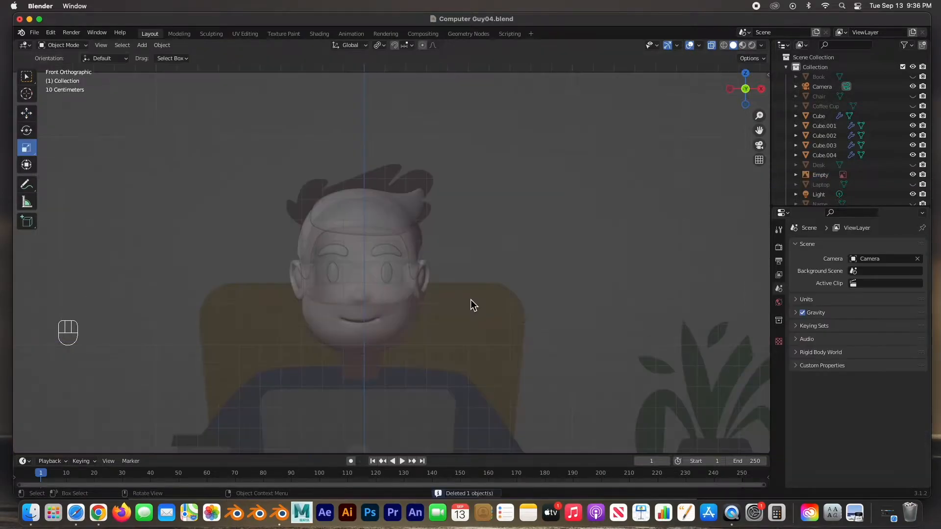
key("shift+a")
mouse_move(471, 300)
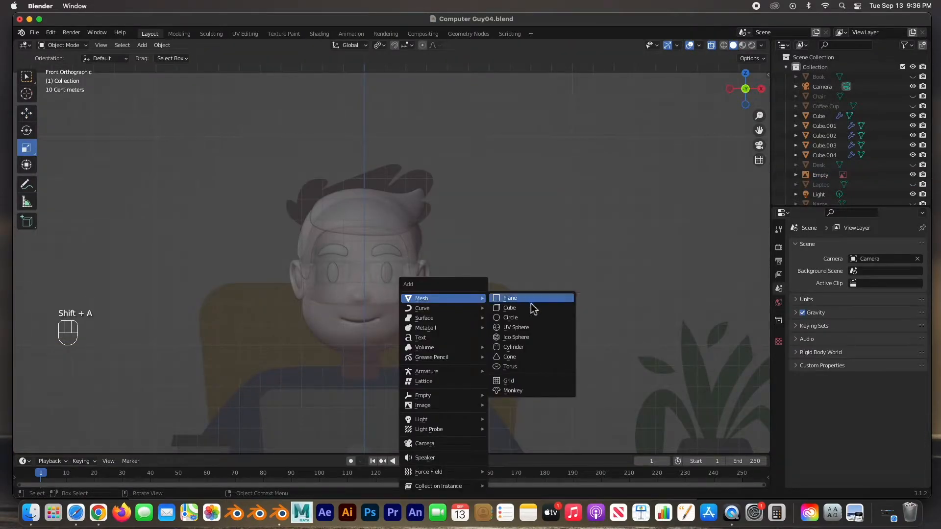
left_click(517, 299)
scroll(525, 307, "down", 3)
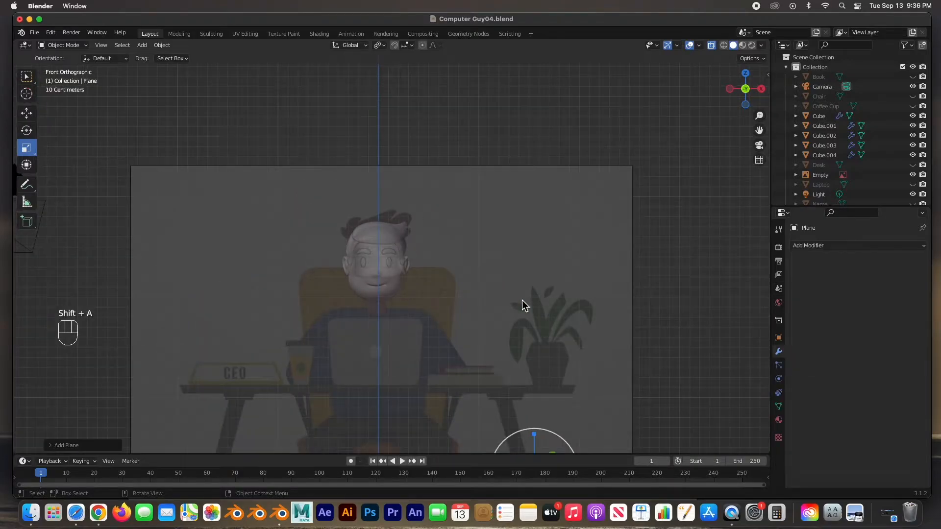
key("g")
scroll(407, 250, "down", 2)
left_click(397, 242)
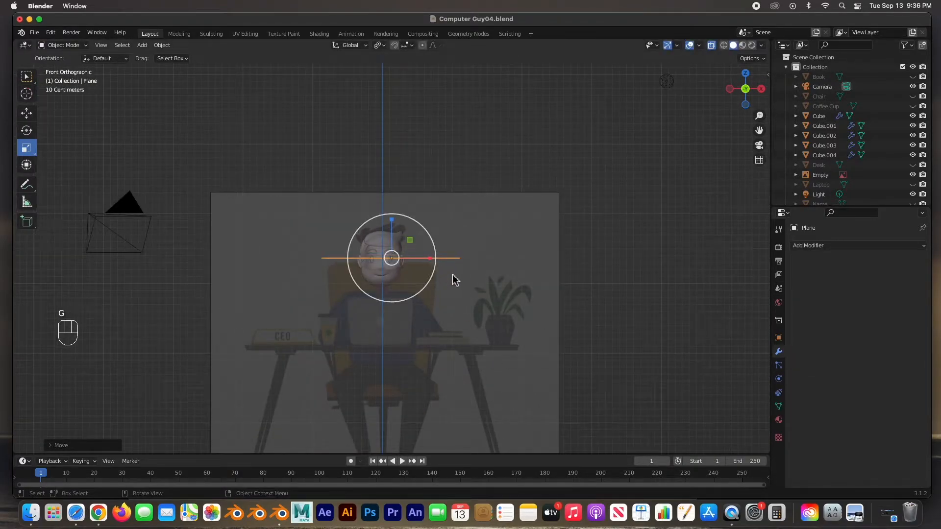
Rotate the plane 90 degrees about the X axis so it stands upright, facing the front.
key("KP_3")
key("r")
key("x")
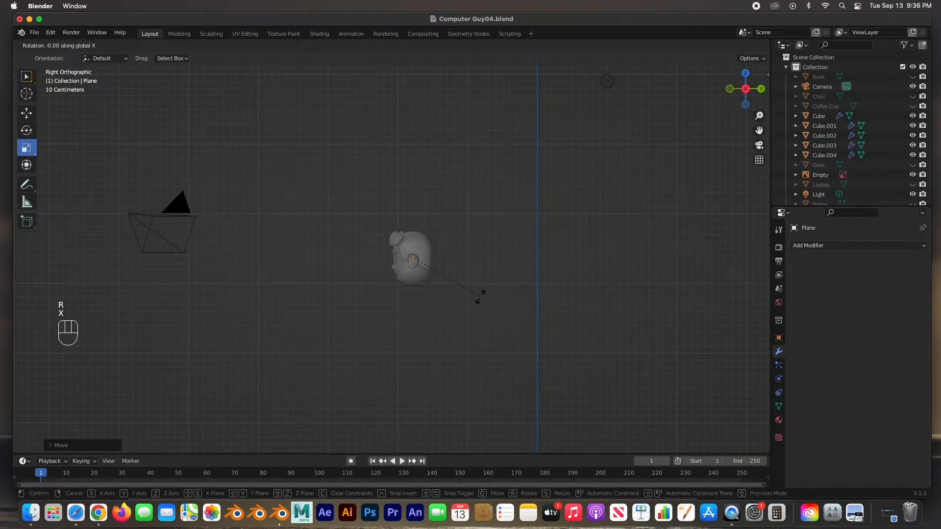
type("90")
key("Return")
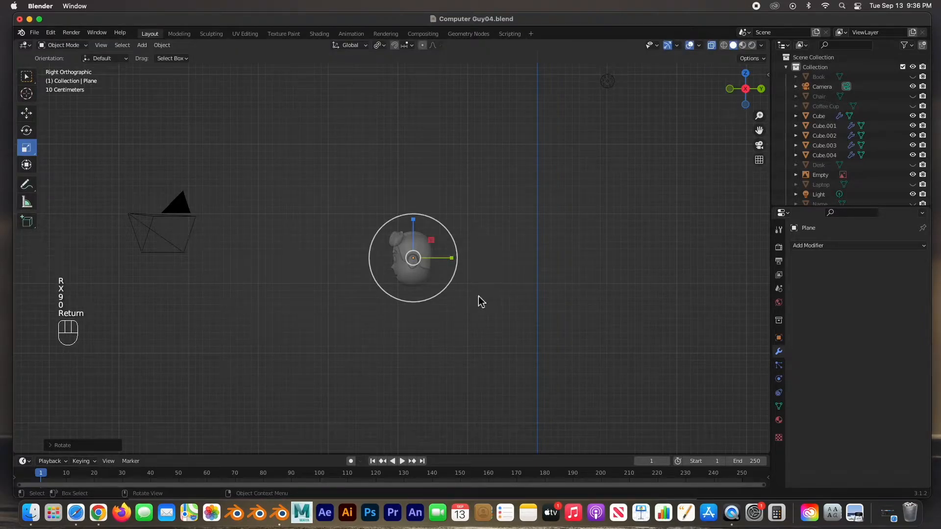
middle_click_drag(406, 293, 490, 292)
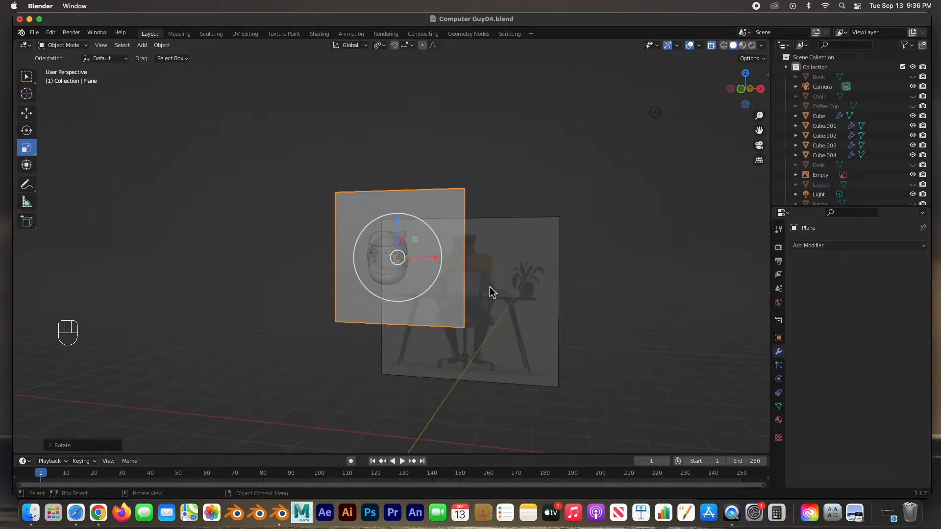
In front view, shrink the plane, center it over the eye beside the vertical axis line, and flatten it to the glasses' lens height.
key("KP_1")
left_click_drag(415, 282, 391, 259)
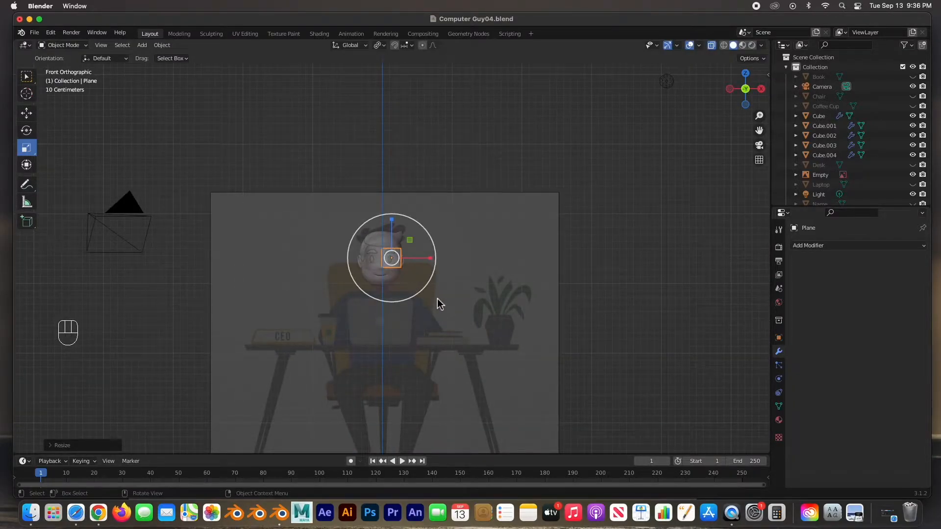
key("KP_Decimal")
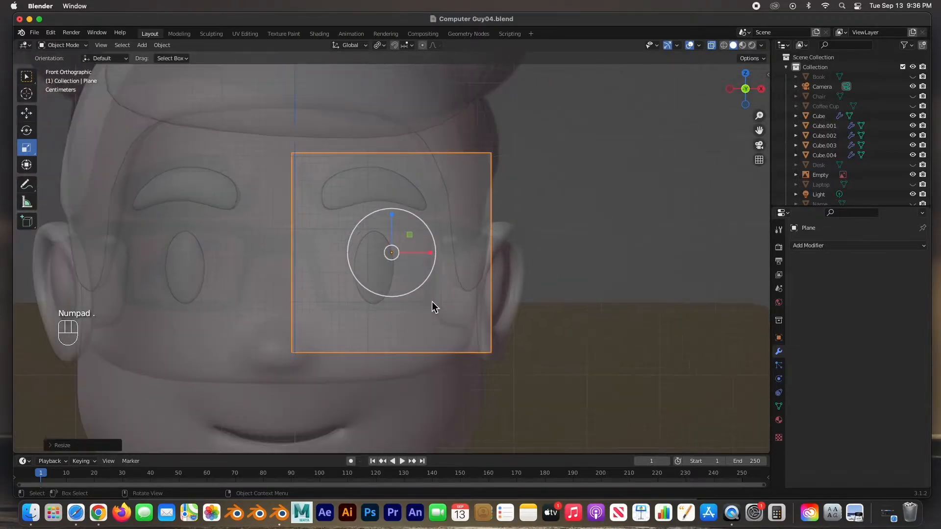
key("g")
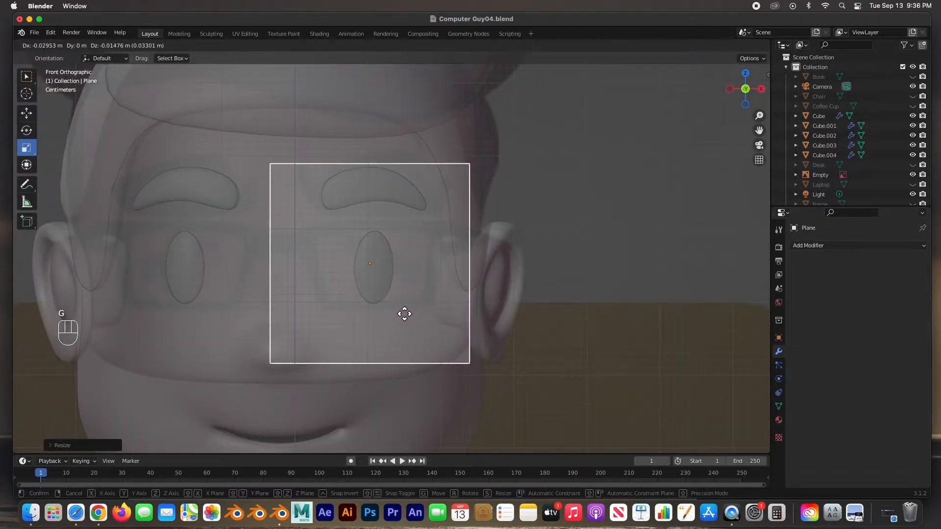
left_click(401, 296)
left_click_drag(371, 226, 370, 248)
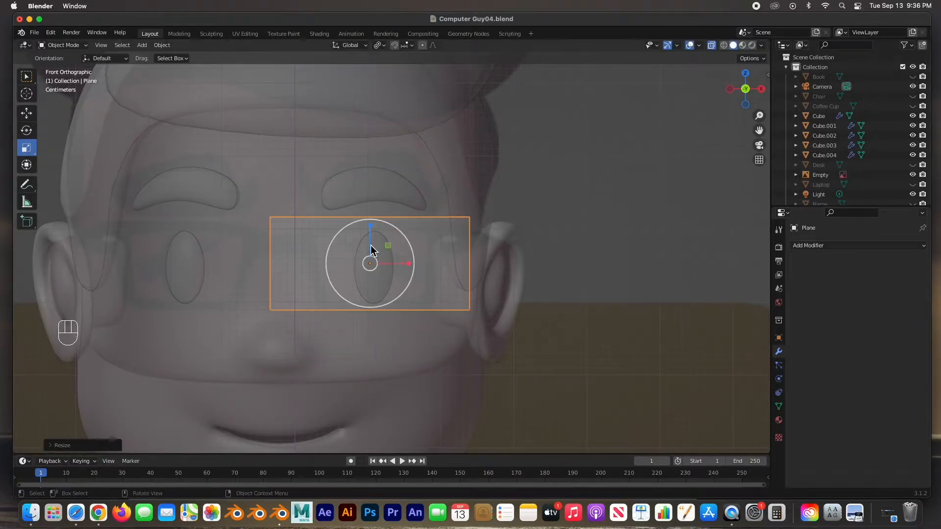
Hide the head (Cube) and the Cube.002 mesh that cover the reference face.
left_click(430, 384)
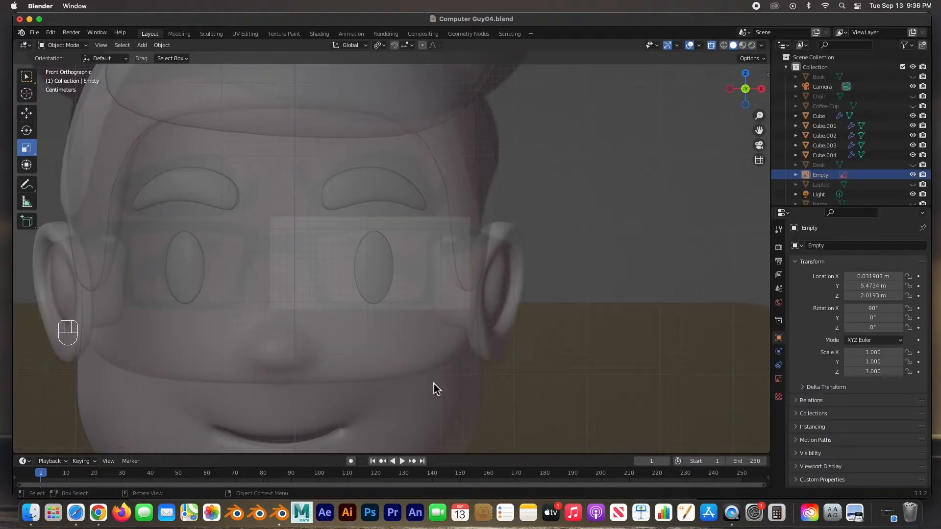
left_click(441, 384)
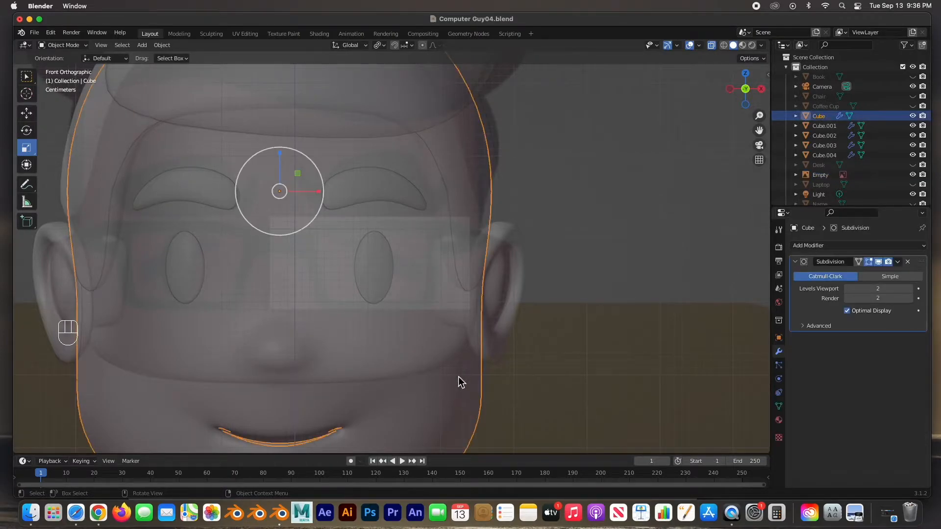
key("h")
left_click(440, 363)
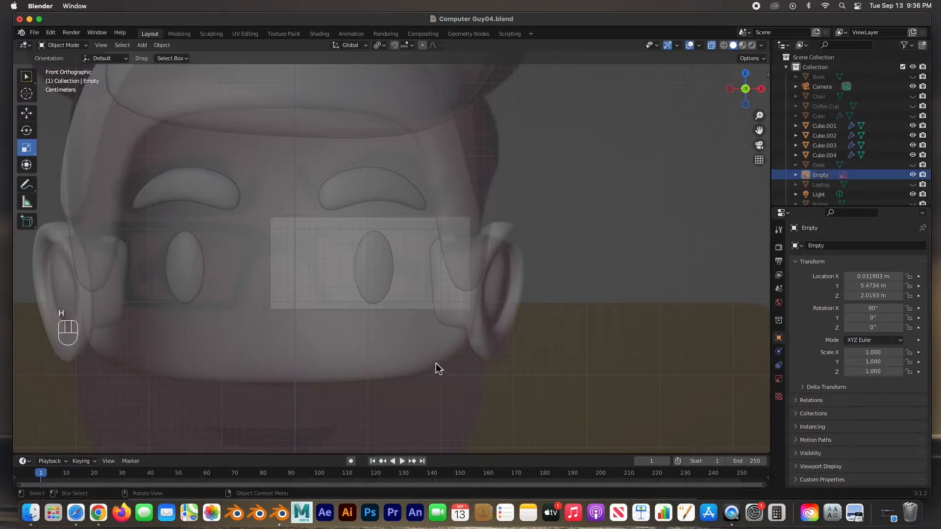
left_click(437, 364)
key("h")
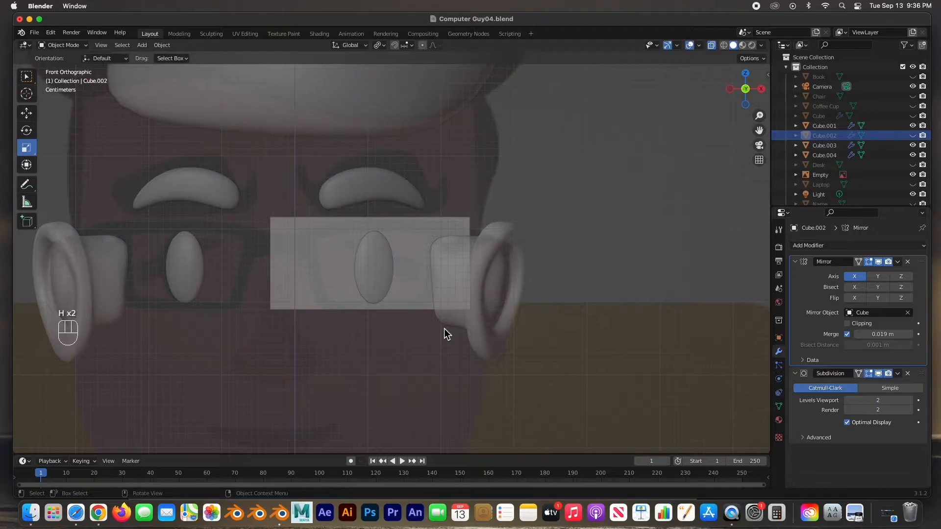
Hide the eyebrows (Cube.004) and the eyes (Sphere).
left_click(399, 203)
left_click(384, 195)
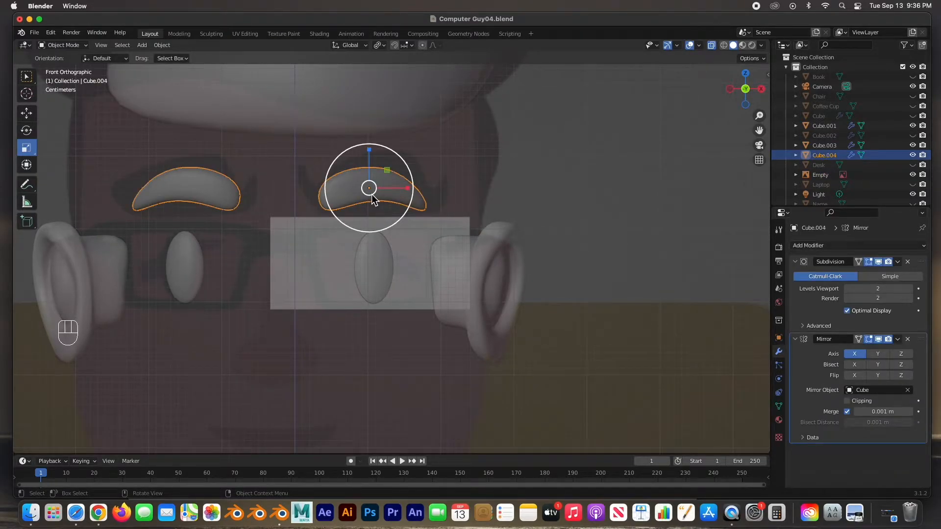
key("h")
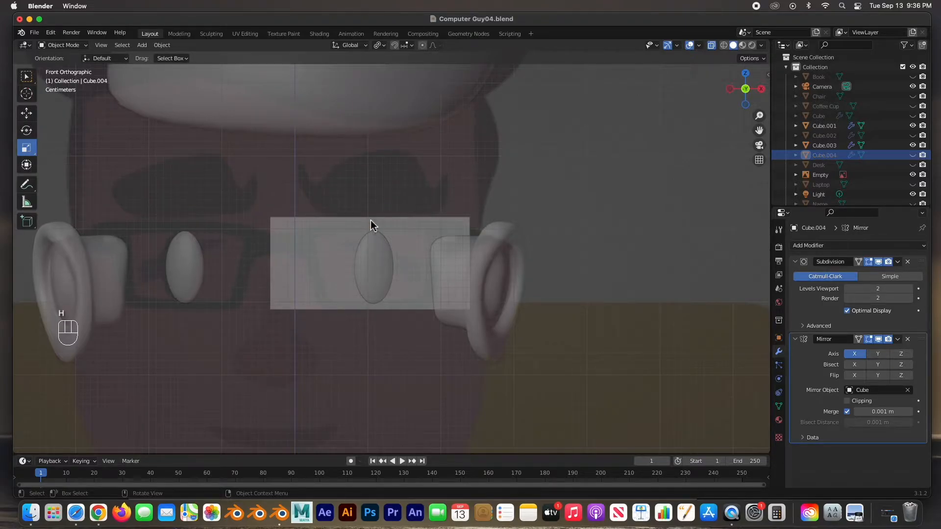
left_click(375, 254)
left_click(375, 251)
key("h")
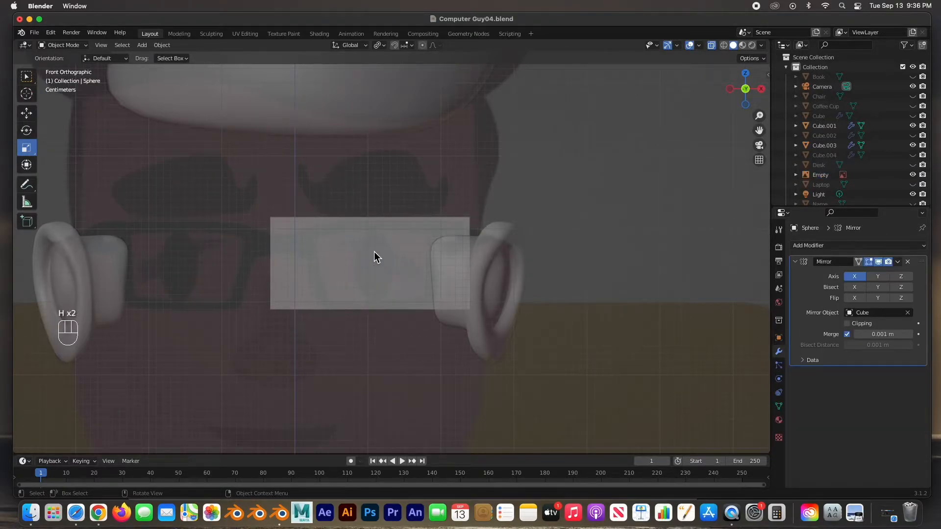
Hide the ears (Cube.001) and the hair on top of the head (Cube.003), leaving the plane over the reference image.
left_click(488, 269)
left_click(499, 259)
key("h")
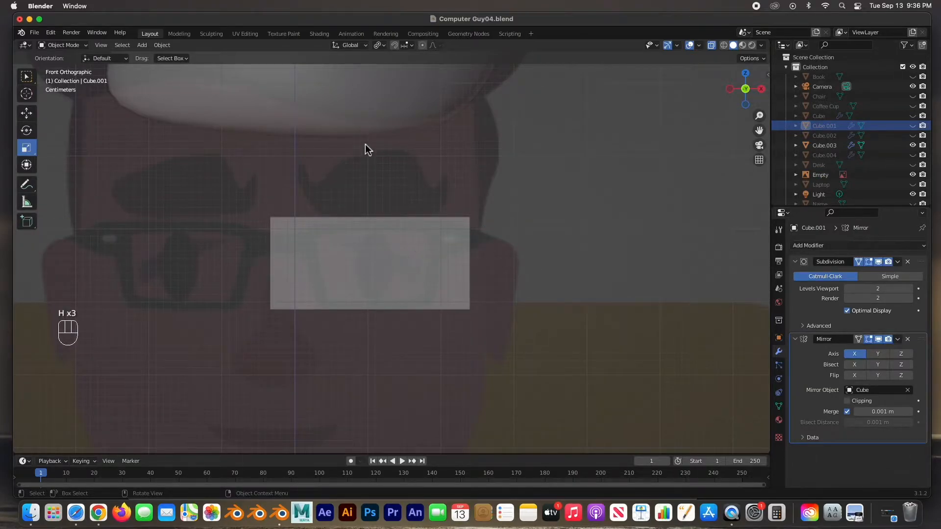
left_click(363, 129)
left_click(361, 125)
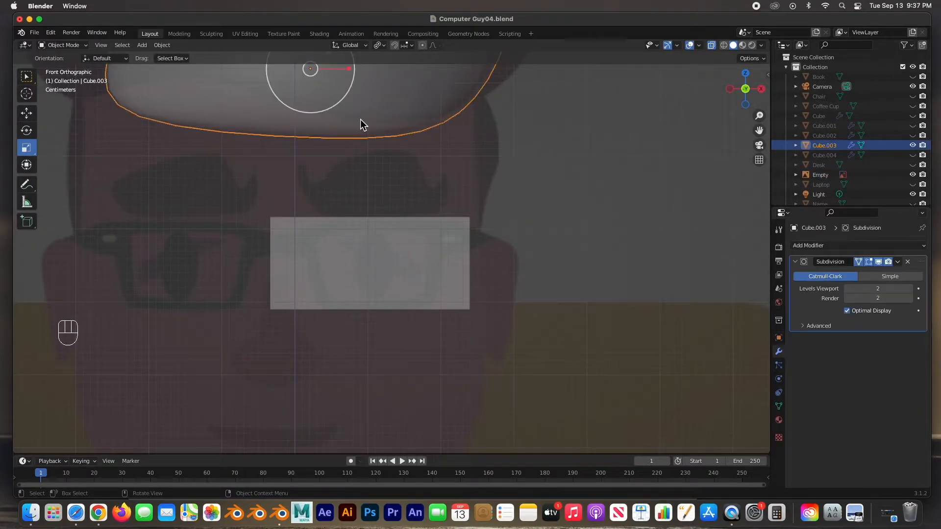
key("h")
Narrow the plane along the X axis so its inner edge meets the face's center line.
left_click(319, 264)
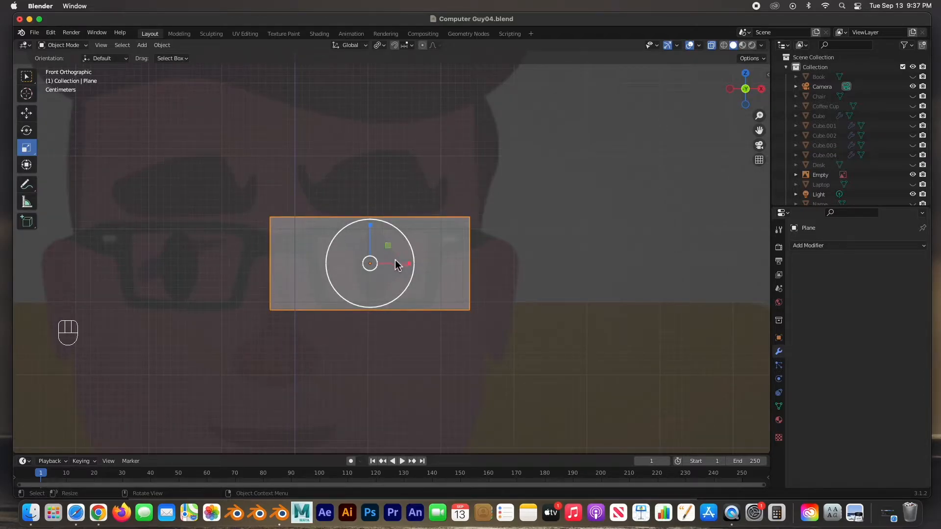
left_click_drag(409, 264, 398, 265)
scroll(398, 264, "up", 2)
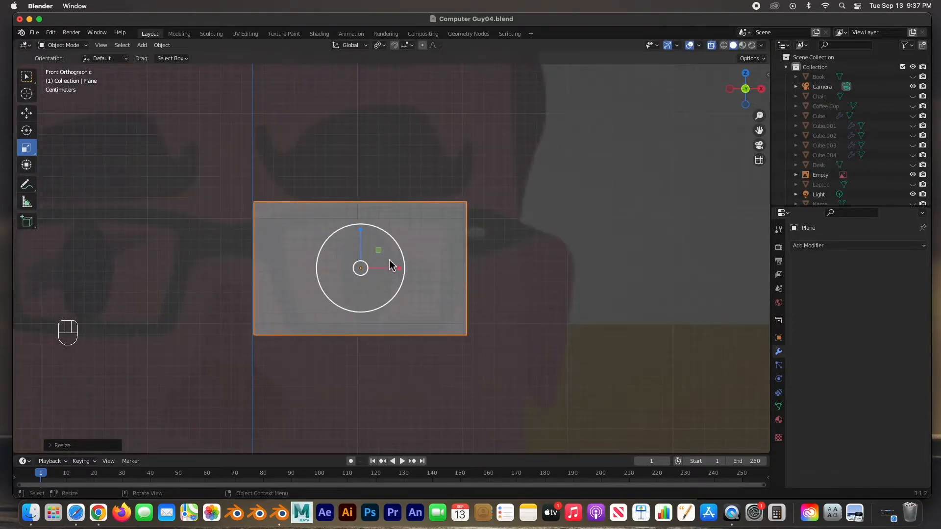
scroll(389, 262, "down", 1)
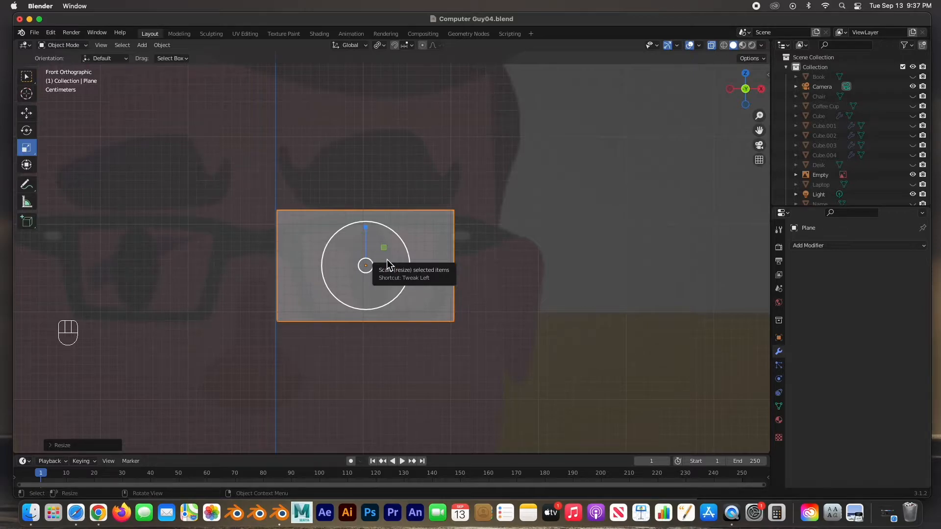
In Edit Mode, inset the plane's face to form the lens frame, then scale the inner face down slightly along Z.
key("Tab")
key("3")
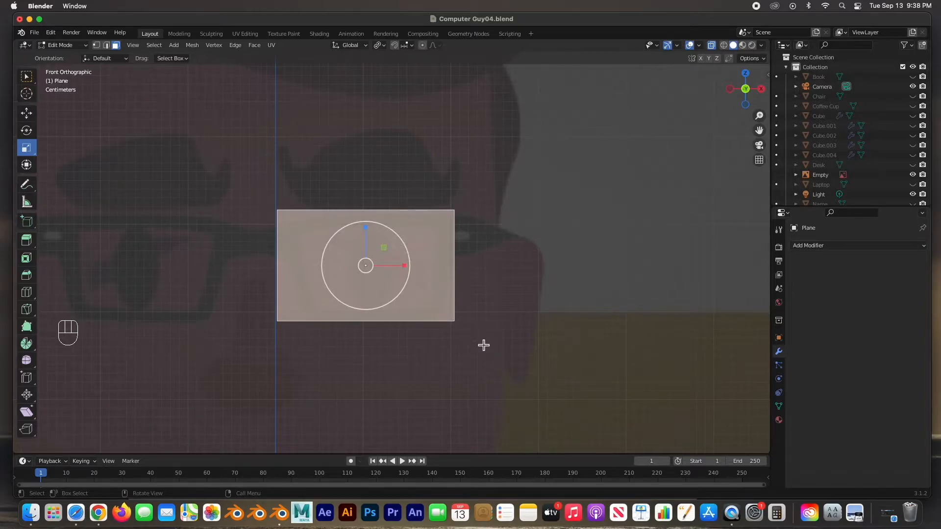
key("i")
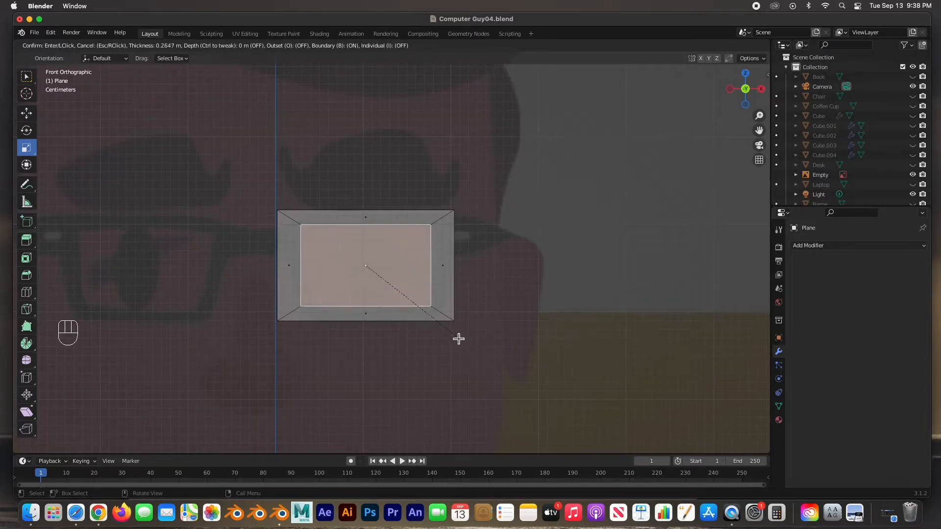
left_click(461, 338)
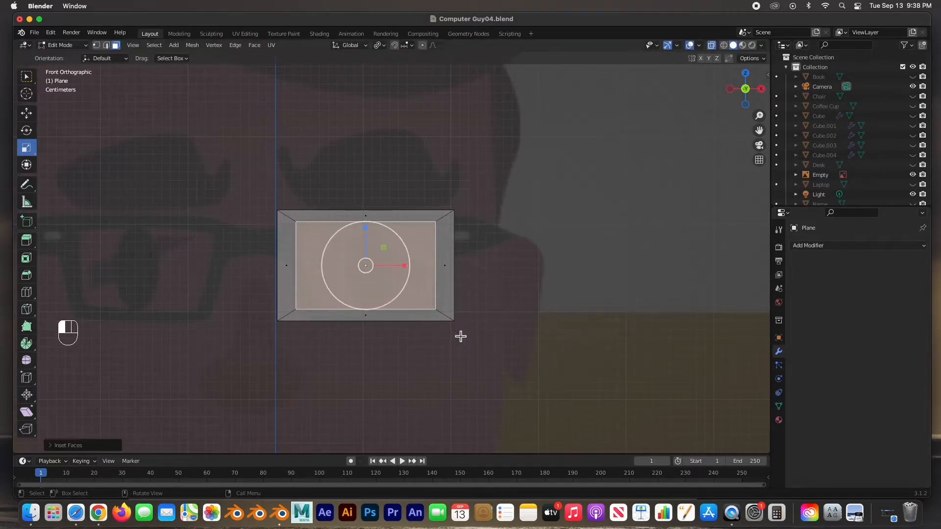
left_click_drag(366, 228, 364, 234)
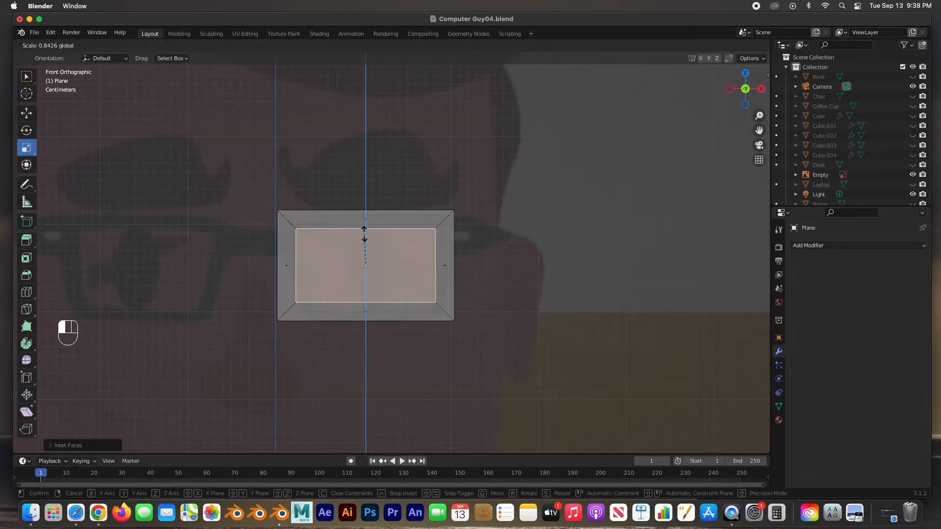
left_click_drag(364, 234, 363, 232)
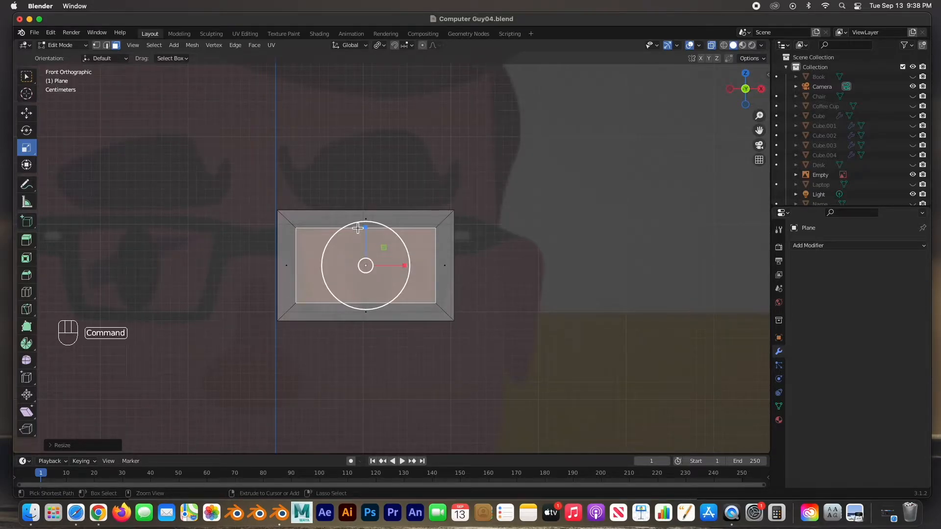
Add three evenly spaced vertical loop cuts across the plane without sliding them.
key("ctrl+r")
scroll(355, 228, "up", 2)
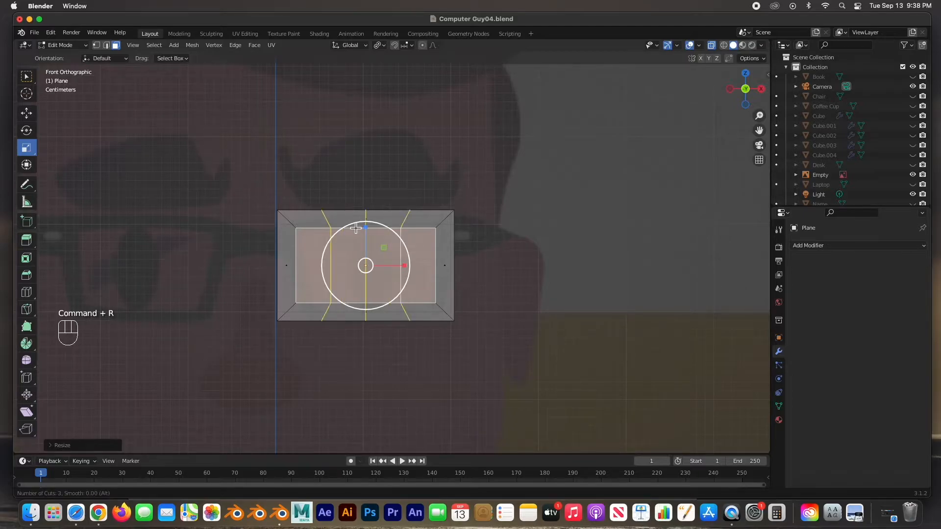
scroll(355, 228, "down", 1)
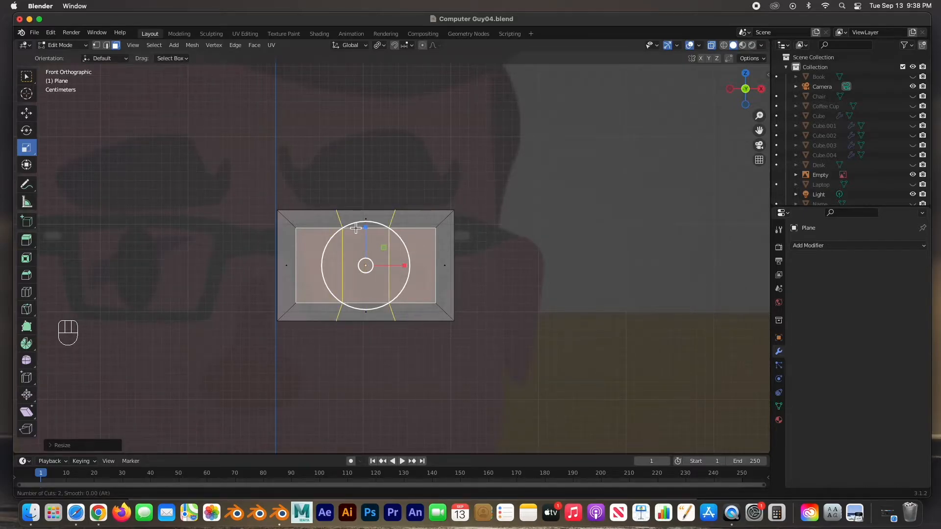
scroll(356, 228, "up", 1)
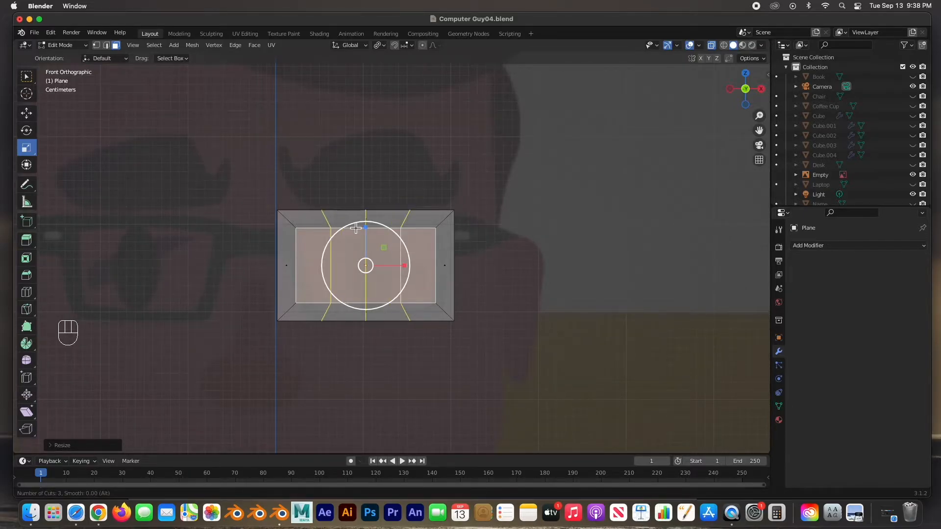
left_click(356, 228)
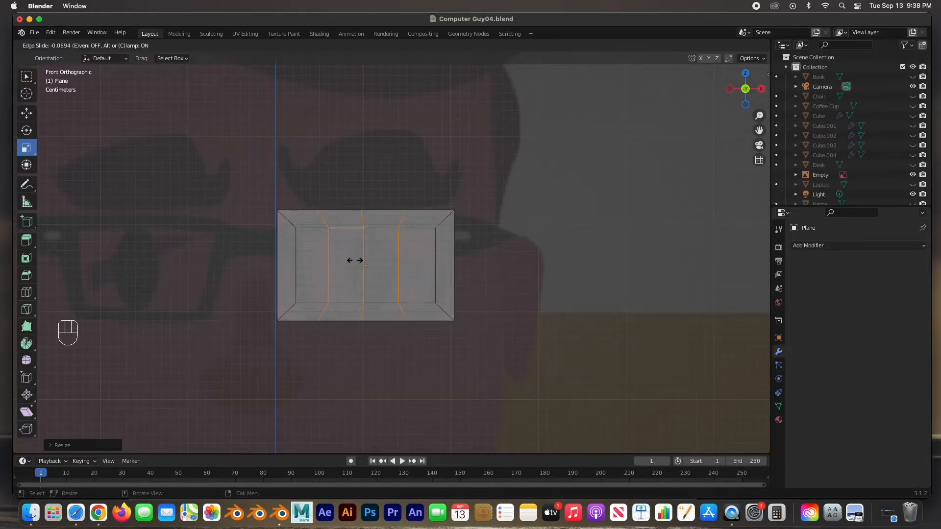
right_click(365, 253)
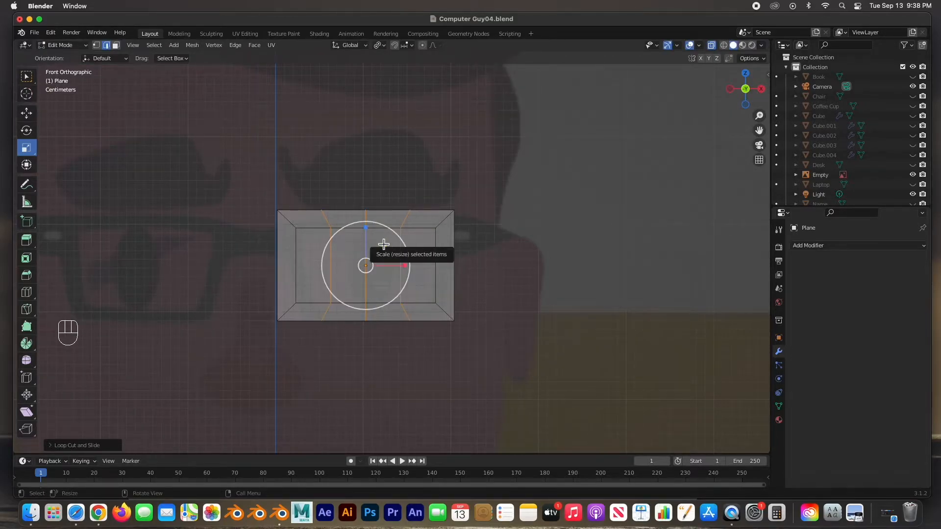
Add two evenly spaced horizontal loop cuts across the plane without sliding them.
key("super+r")
scroll(328, 257, "up", 1)
left_click(329, 258)
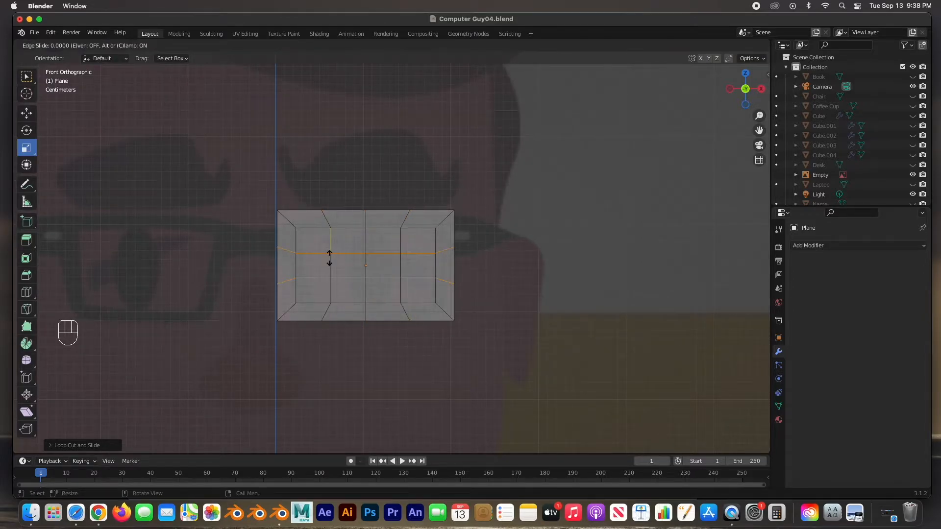
right_click(327, 255)
Select all faces inside the inset border and delete them to open the lens hole.
left_click(519, 273)
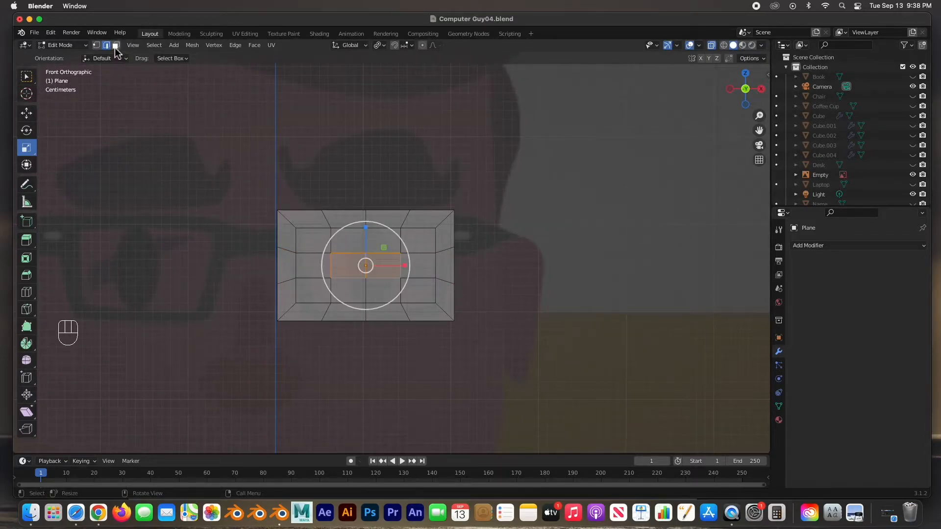
left_click(117, 46)
left_click_drag(310, 236, 430, 300)
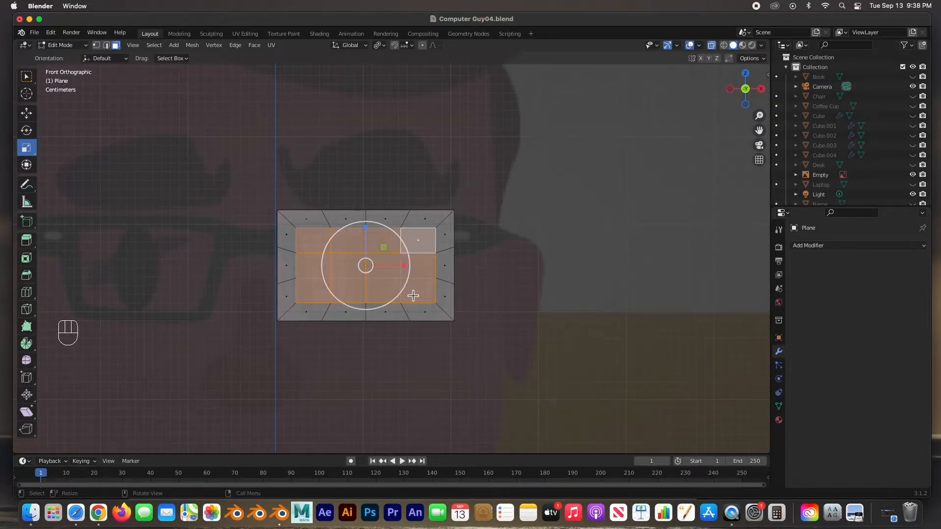
key("x")
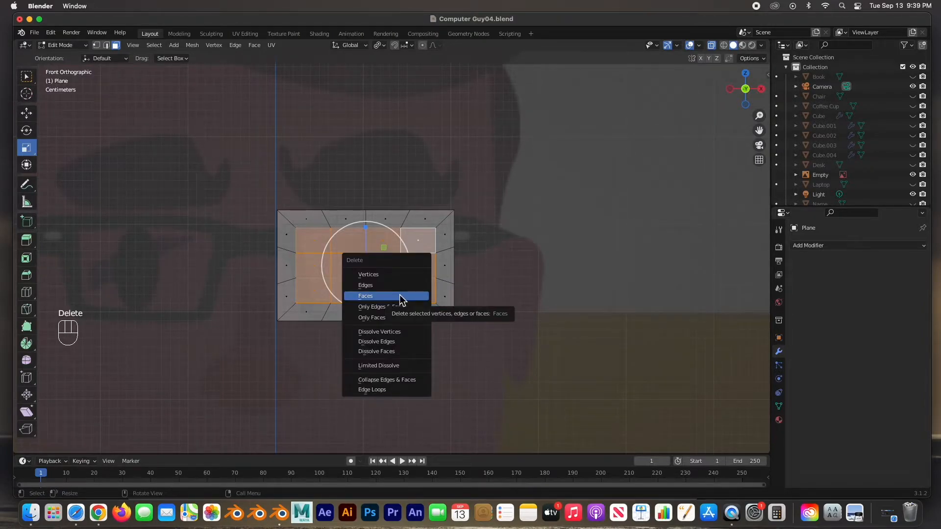
left_click(400, 296)
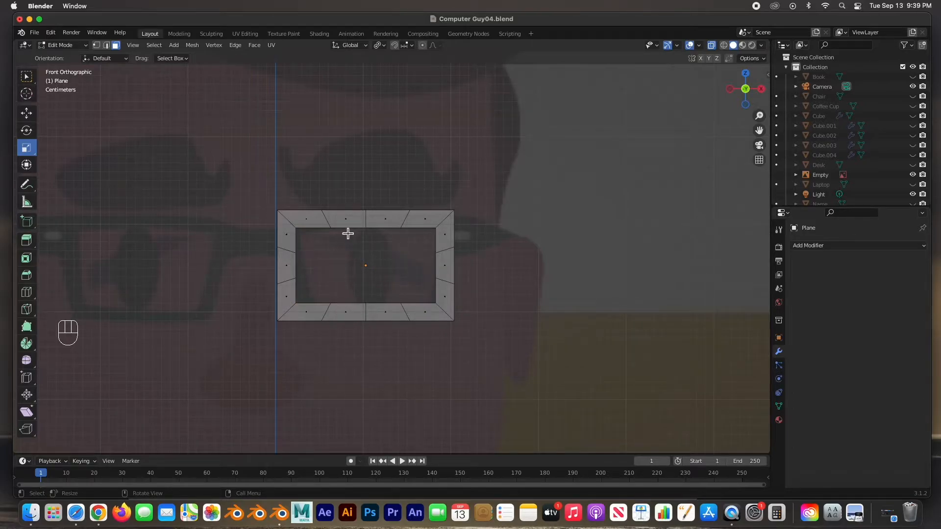
In vertex select mode, move the frame's upper outer corner vertices slightly down and inward to follow the reference glasses.
scroll(350, 291, "up", 2)
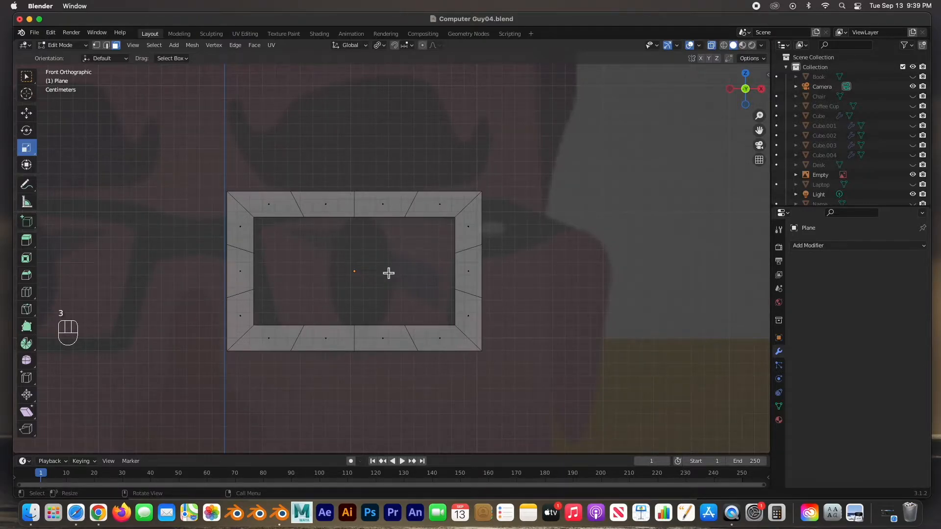
key("1")
left_click_drag(489, 191, 452, 221)
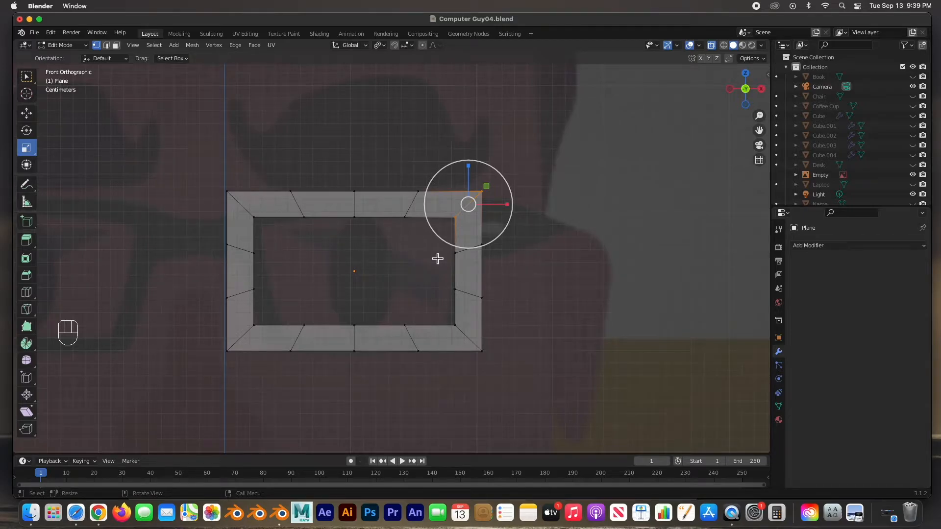
left_click(27, 114)
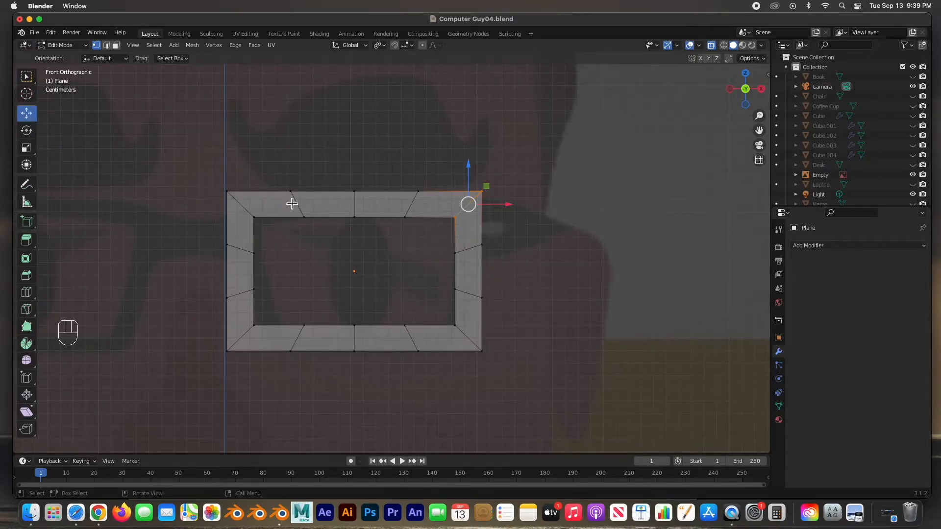
left_click_drag(468, 204, 459, 220)
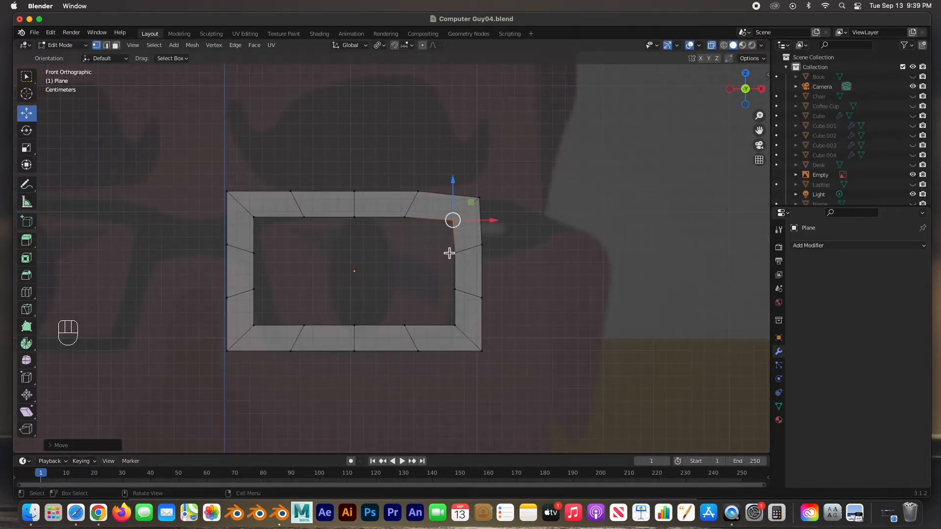
Move the frame's lower outer corner vertices inward and raise the outermost one to follow the reference glasses.
left_click_drag(443, 275, 503, 318)
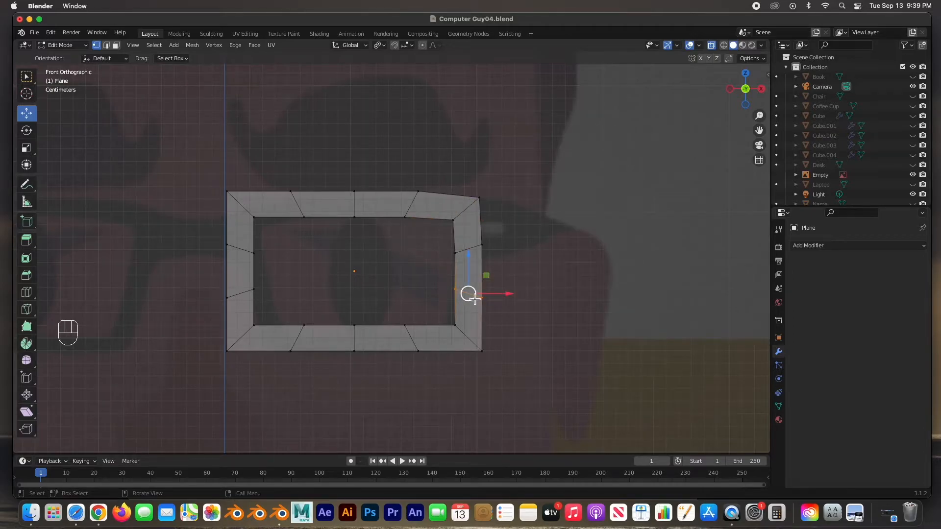
left_click_drag(450, 320, 498, 374)
left_click_drag(471, 336, 461, 338)
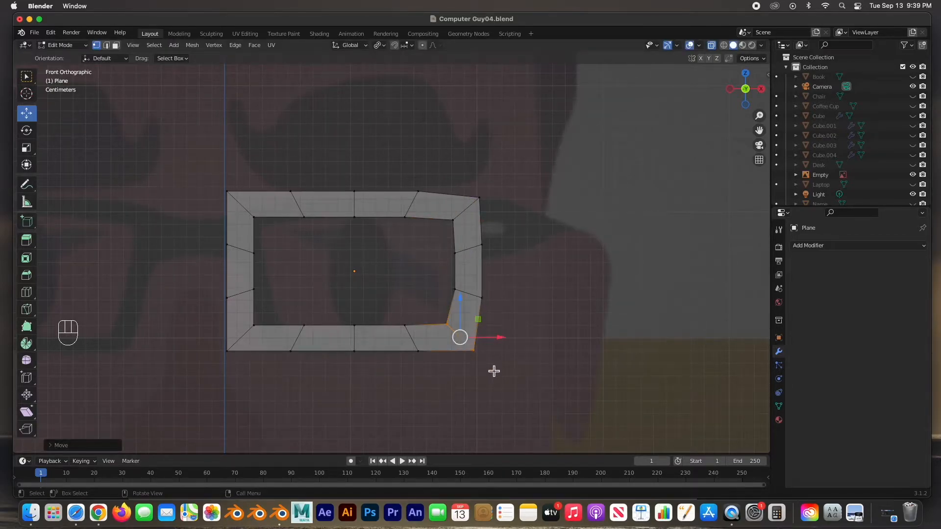
left_click_drag(494, 372, 463, 343)
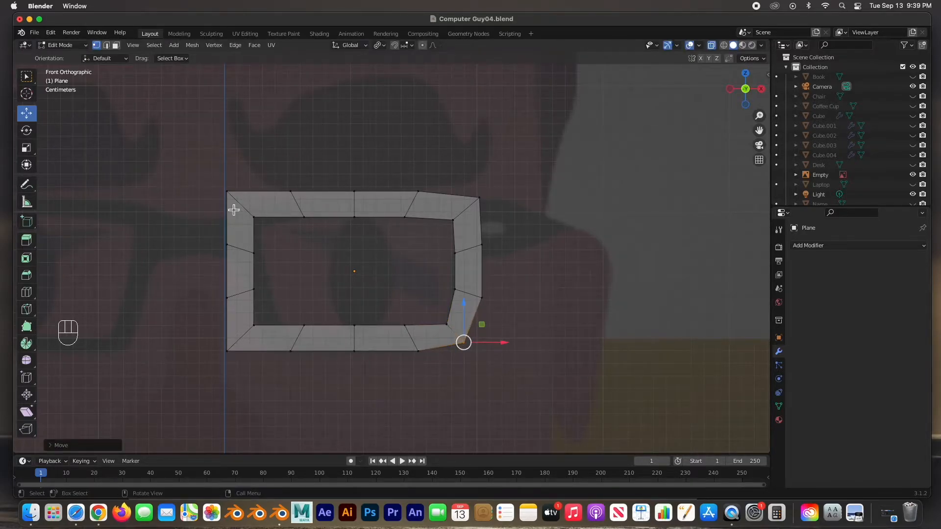
Move the nose-side vertices away from the centre line so that side tapers toward the bottom like the reference.
left_click_drag(219, 192, 244, 206)
left_click_drag(207, 277, 257, 290)
left_click_drag(210, 242, 243, 248)
left_click_drag(211, 317, 282, 323)
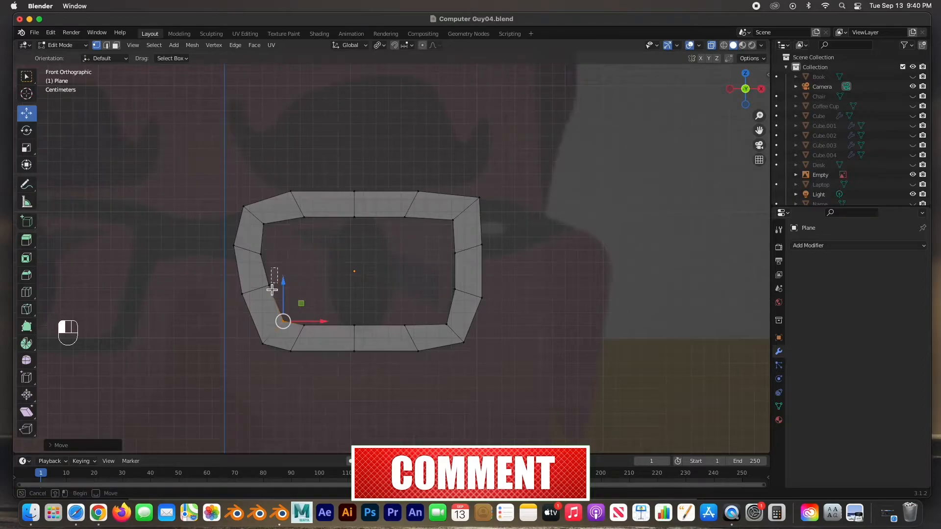
Adjust the inner vertices along the nose side of the lens hole to even out the frame's width.
left_click(268, 284)
left_click_drag(269, 288, 269, 294)
left_click_drag(276, 242, 260, 259)
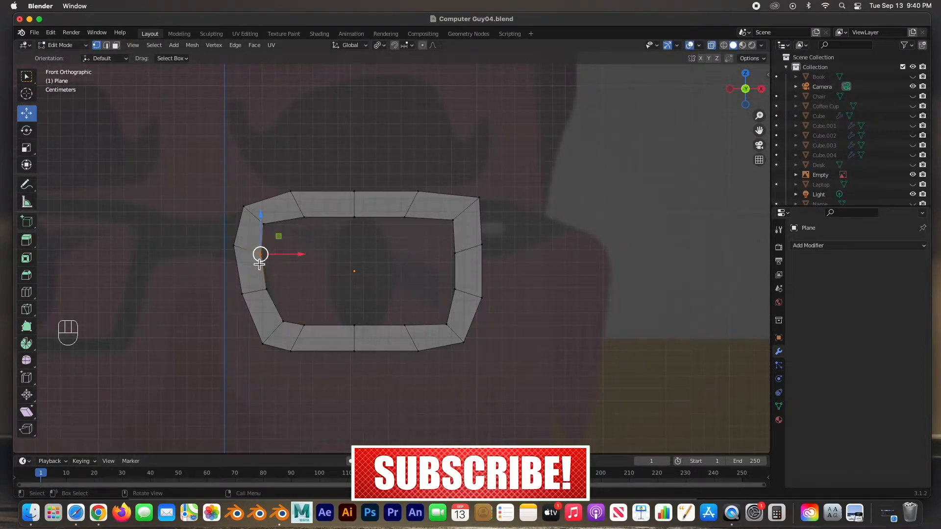
left_click(279, 236)
left_click_drag(268, 227, 273, 228)
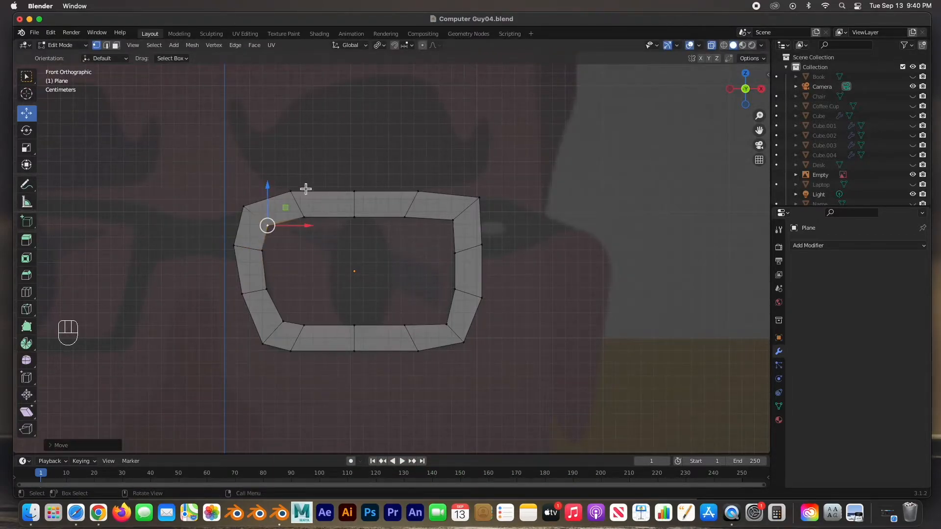
Reposition the vertices along the frame's top edge to form a gentle curve matching the reference glasses.
left_click_drag(319, 186, 283, 228)
left_click_drag(303, 214, 301, 222)
left_click_drag(313, 240, 296, 217)
left_click_drag(308, 231, 305, 225)
left_click_drag(347, 182, 360, 198)
left_click_drag(360, 197, 359, 200)
left_click_drag(406, 179, 424, 200)
left_click_drag(423, 200, 420, 203)
Nudge the vertices of the frame's outer side and lower outer corner slightly inward to match the reference.
left_click_drag(503, 190, 477, 215)
left_click_drag(479, 215, 467, 250)
left_click_drag(503, 291, 475, 312)
left_click_drag(482, 298, 439, 281)
left_click_drag(462, 296, 460, 294)
left_click_drag(461, 312, 442, 323)
left_click_drag(479, 357, 456, 333)
mouse_move(466, 345)
left_mouse_down()
mouse_move(456, 337)
mouse_move(463, 346)
left_mouse_up()
Move the inner and outer vertices along the frame's bottom edge slightly down to shape the lower curve.
left_click_drag(420, 315, 340, 336)
left_click_drag(359, 332, 355, 339)
left_click_drag(310, 311, 295, 338)
left_click_drag(307, 333, 302, 339)
mouse_move(305, 340)
left_mouse_down()
mouse_move(281, 362)
mouse_move(295, 355)
left_mouse_up()
left_click_drag(368, 342, 342, 371)
left_click_drag(358, 359, 359, 363)
left_click_drag(435, 338, 407, 366)
left_click_drag(420, 358, 419, 357)
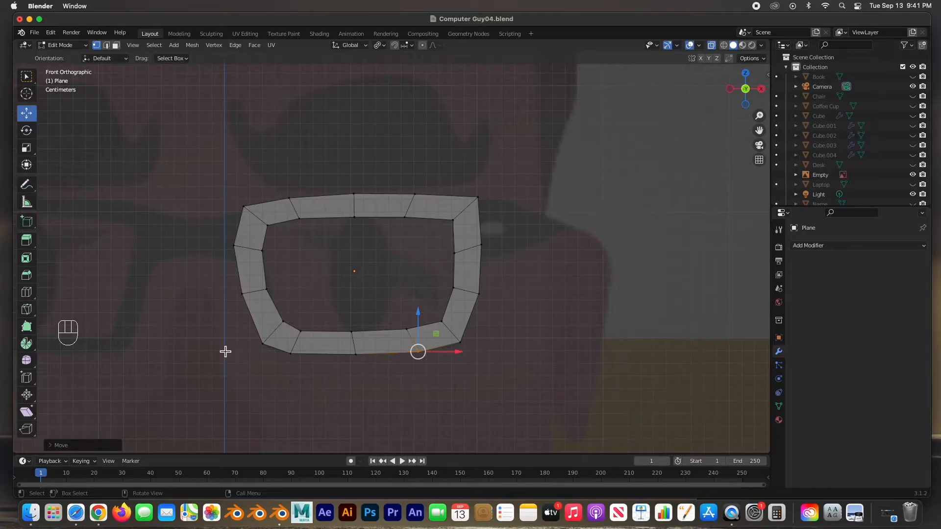
Move the two middle vertex pairs on the frame's nose side slightly down for more even spacing.
left_click_drag(234, 280, 263, 307)
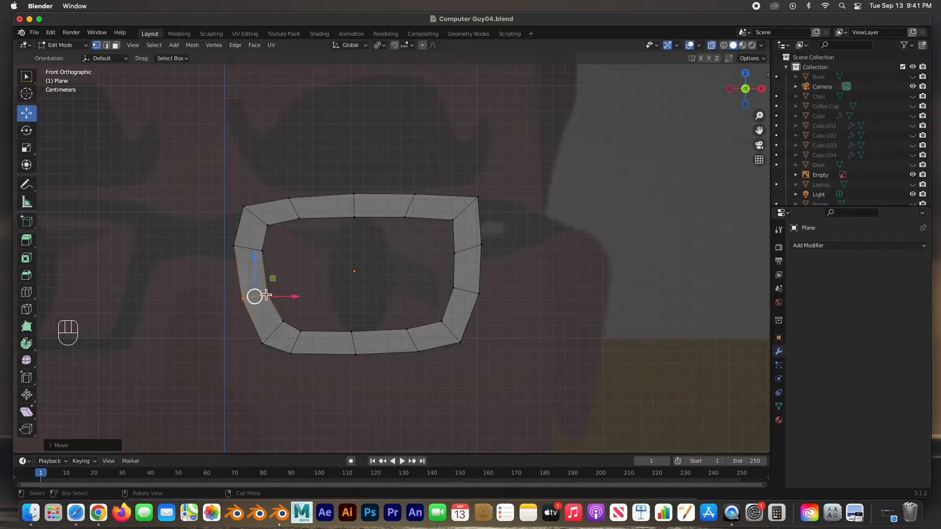
left_click_drag(231, 236, 260, 269)
left_click(266, 269)
left_click(271, 299)
Adjust the inner and outer vertices of the frame's lower nose-side corner to smooth its bend.
left_click_drag(272, 300, 260, 349)
left_click_drag(275, 339, 272, 338)
left_click_drag(244, 366, 274, 331)
left_click_drag(265, 342, 296, 363)
left_click(287, 351)
Lower the bottom edge's middle vertex pair and fine-tune the vertices leading to the lower outer corner.
left_click_drag(365, 322, 355, 347)
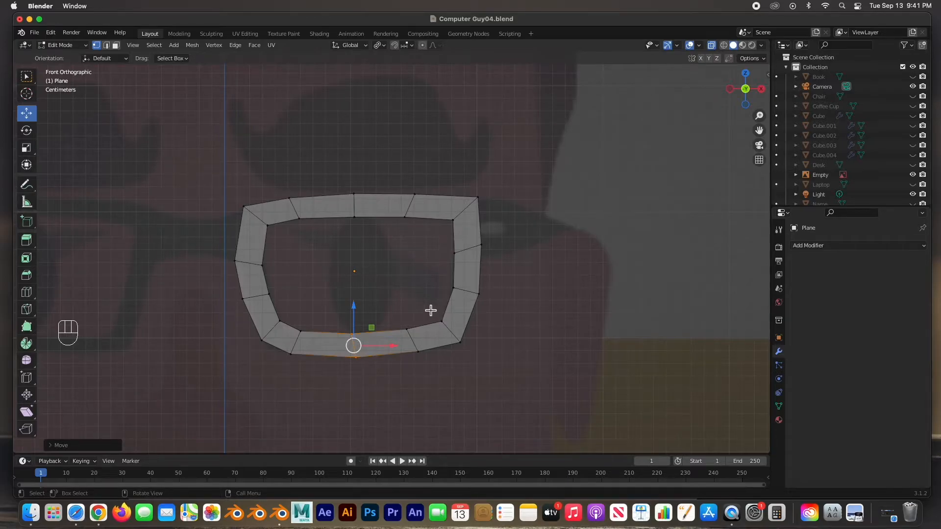
left_click(444, 324)
left_click_drag(443, 321, 427, 363)
left_click(419, 351)
left_click(400, 326)
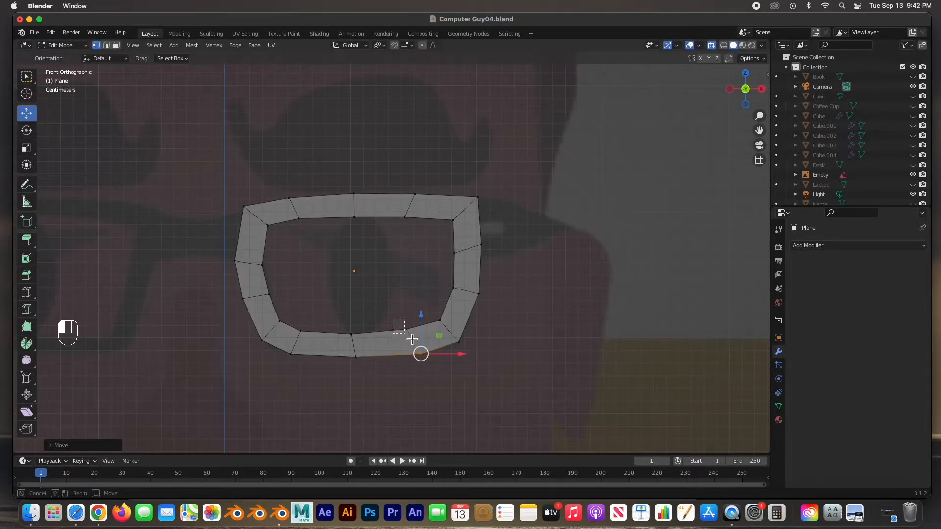
mouse_move(414, 330)
left_mouse_down()
mouse_move(419, 337)
mouse_move(414, 332)
left_mouse_up()
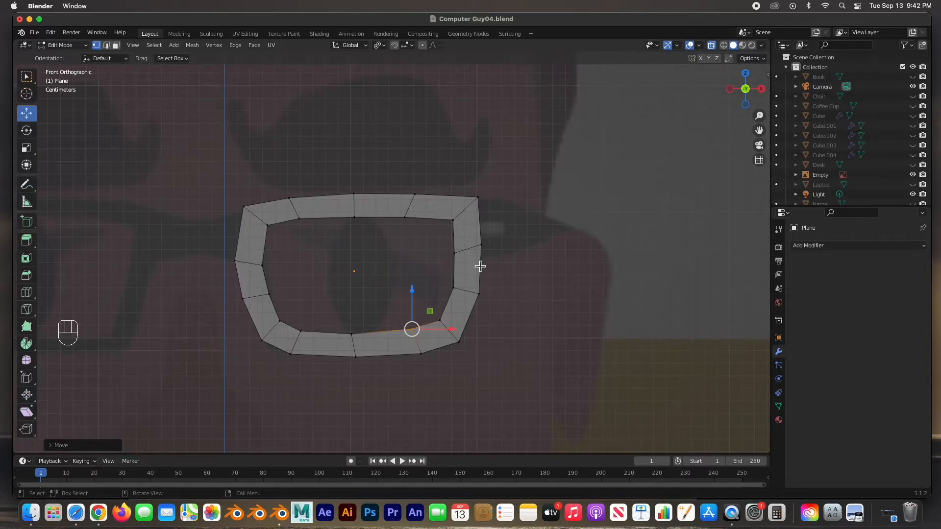
Select all the frame's faces and extrude them about 0.014 m backward to give the frame depth.
key("3")
left_click_drag(204, 152, 536, 365)
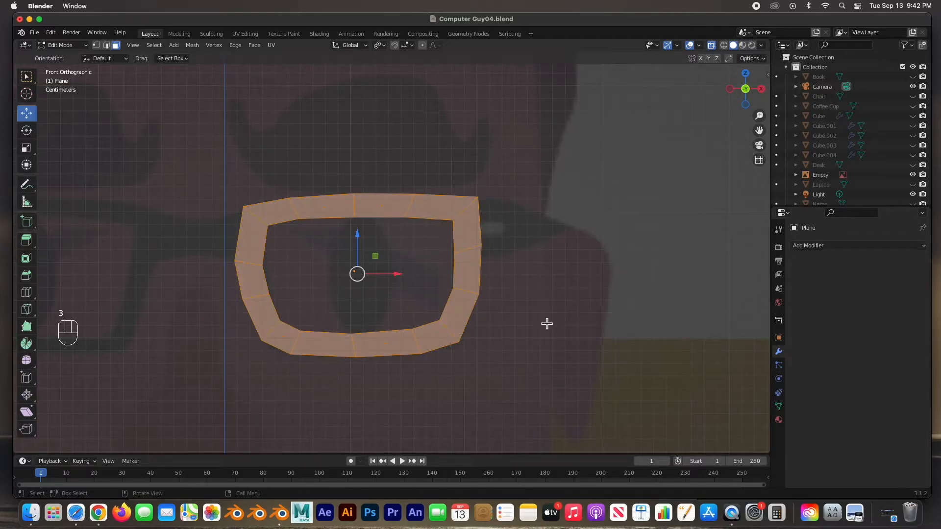
middle_click_drag(551, 321, 448, 319)
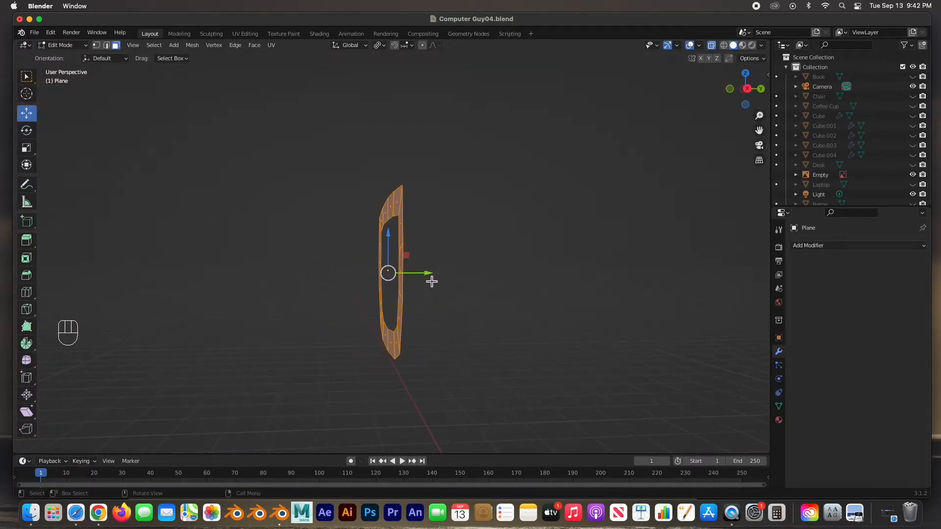
key("e")
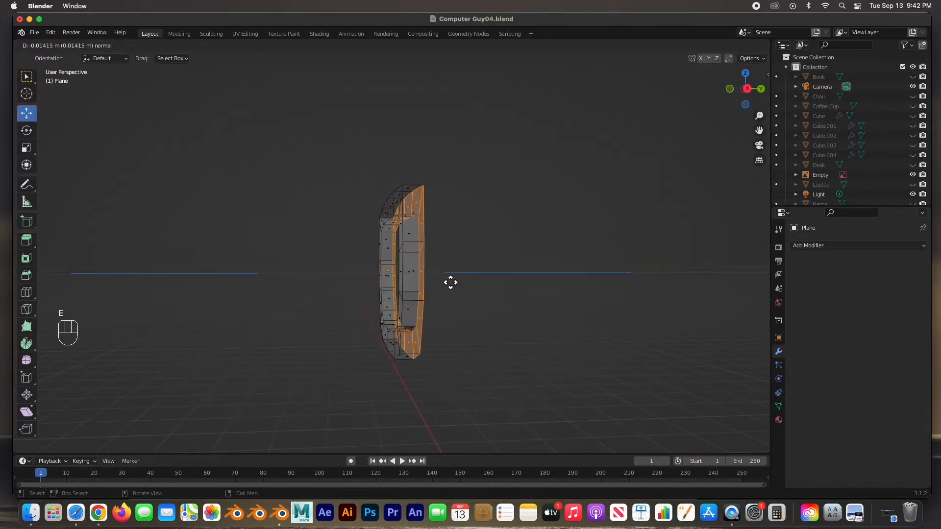
left_click(448, 278)
middle_click_drag(371, 298, 473, 307)
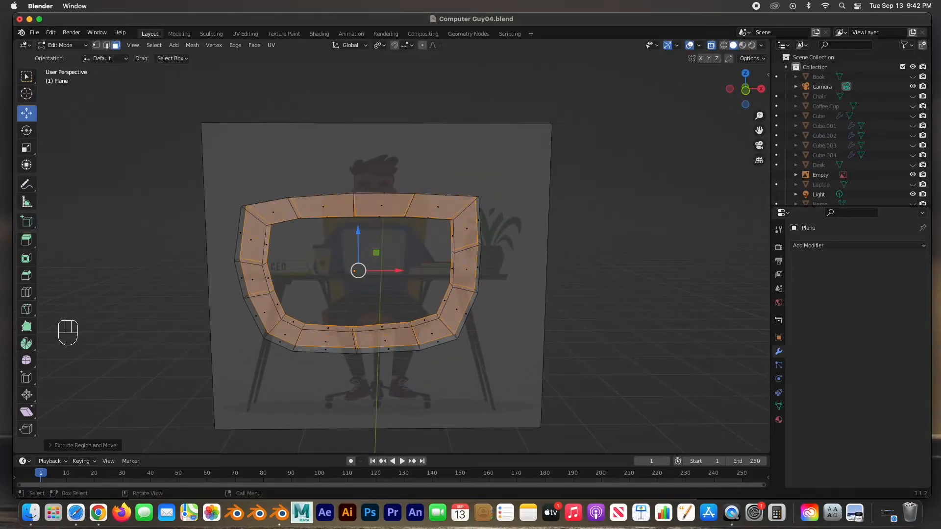
Return to Object Mode and turn off X-ray display.
key("Tab")
mouse_move(474, 320)
middle_mouse_down()
mouse_move(505, 324)
mouse_move(468, 327)
middle_mouse_up()
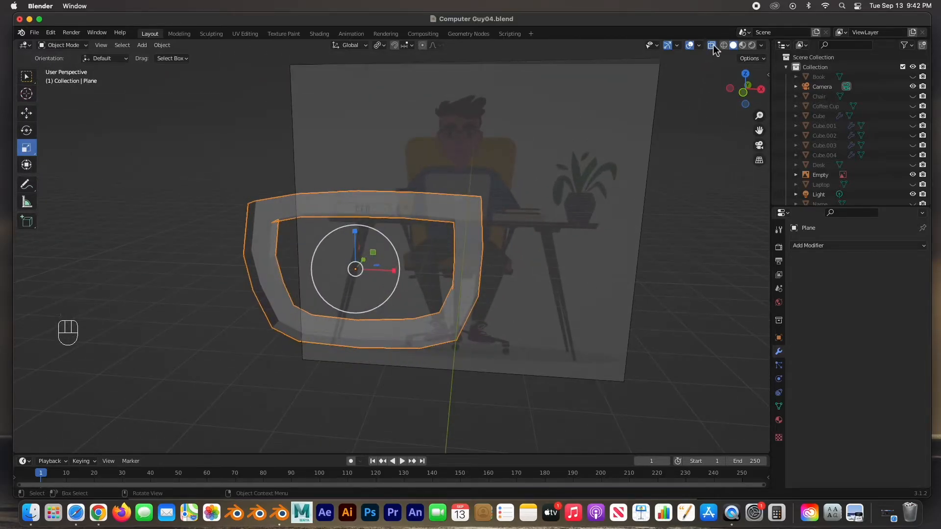
left_click(712, 45)
Add a Subdivision Surface modifier to the lens frame.
middle_click_drag(234, 211, 311, 205)
left_click(311, 206)
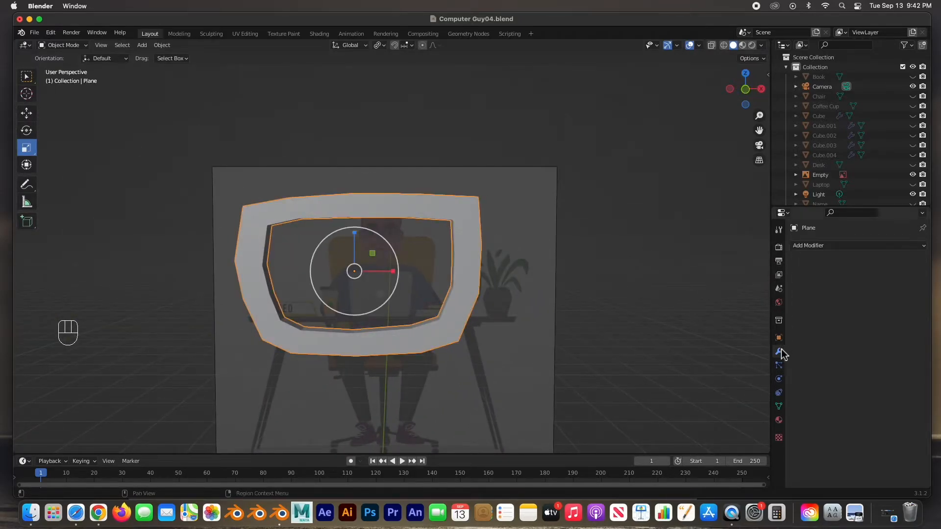
left_click(823, 249)
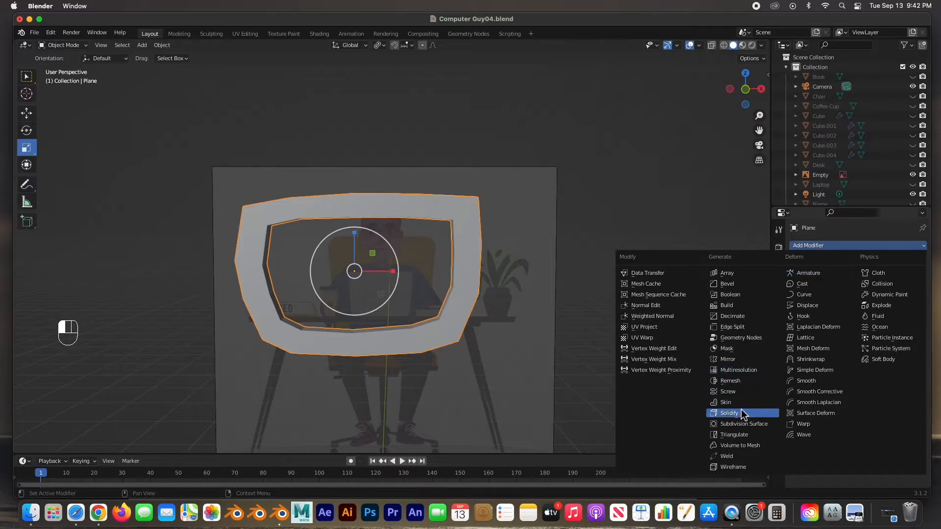
left_click(728, 423)
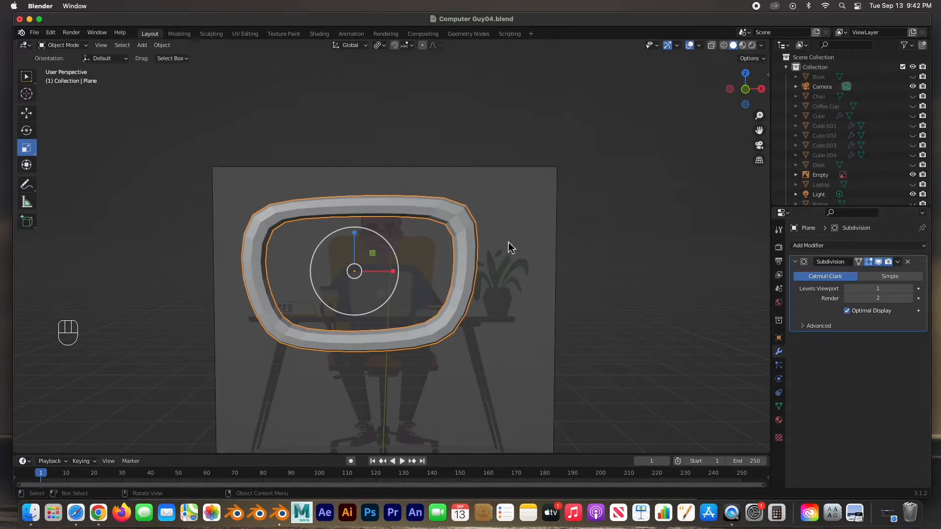
Enter Edit Mode on the frame and switch to vertex selection in the front view.
key("Tab")
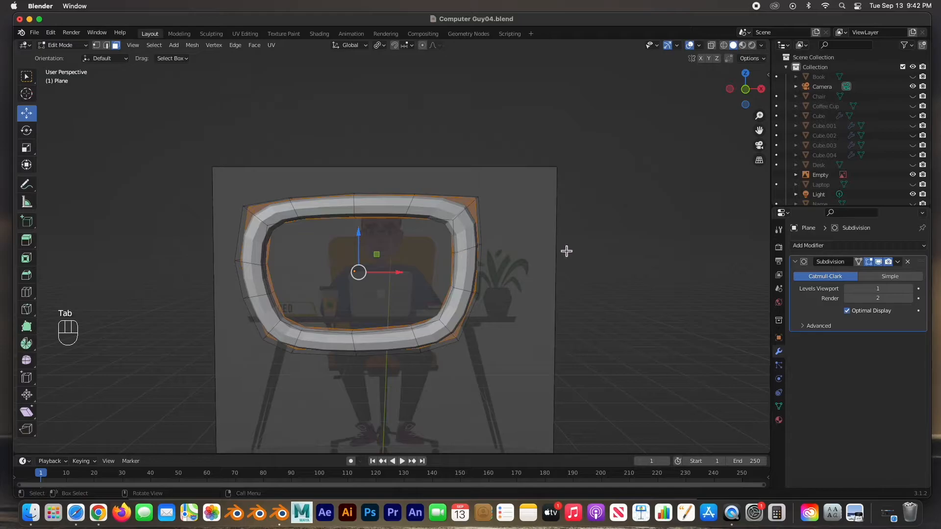
middle_click_drag(477, 240, 430, 236)
left_click(397, 240)
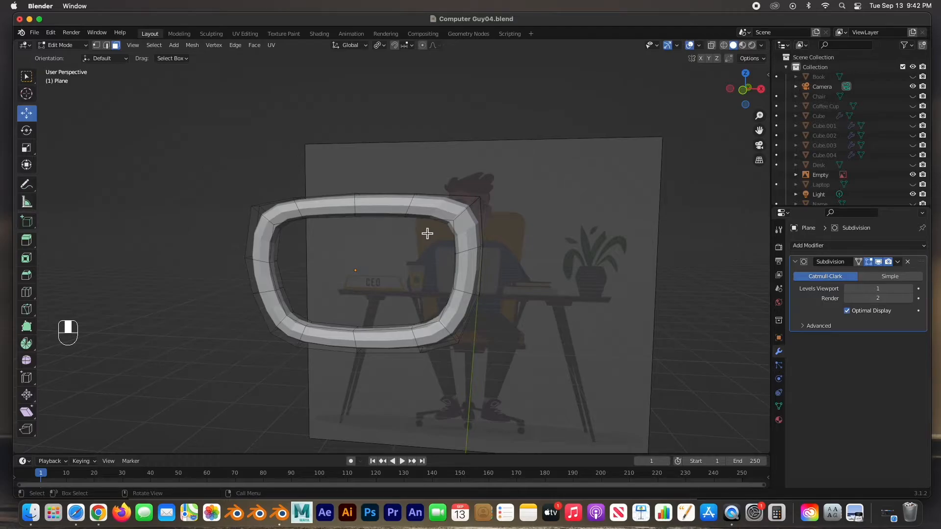
key("KP_1")
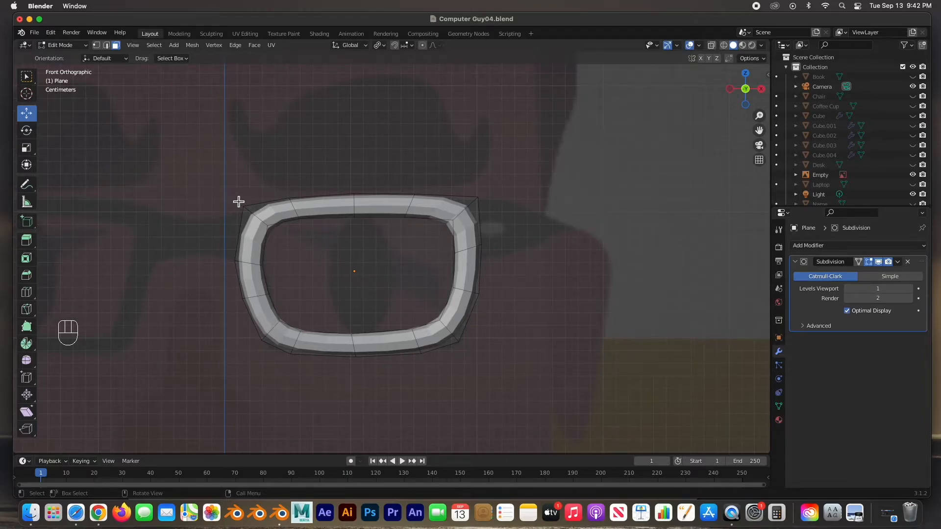
left_click_drag(239, 202, 268, 228)
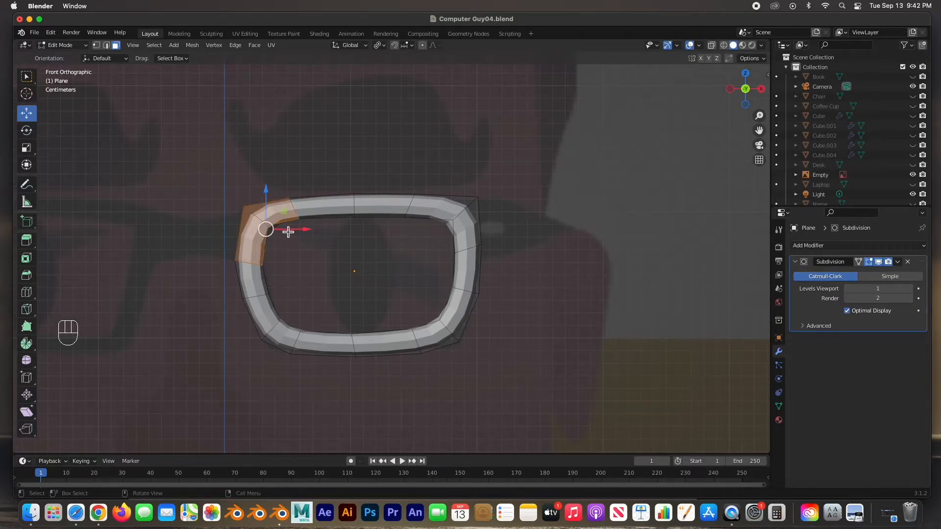
key("1")
With X-ray on, pull the upper nose-side corner vertices outward and shift the side vertex pairs slightly down.
left_click_drag(210, 192, 252, 216)
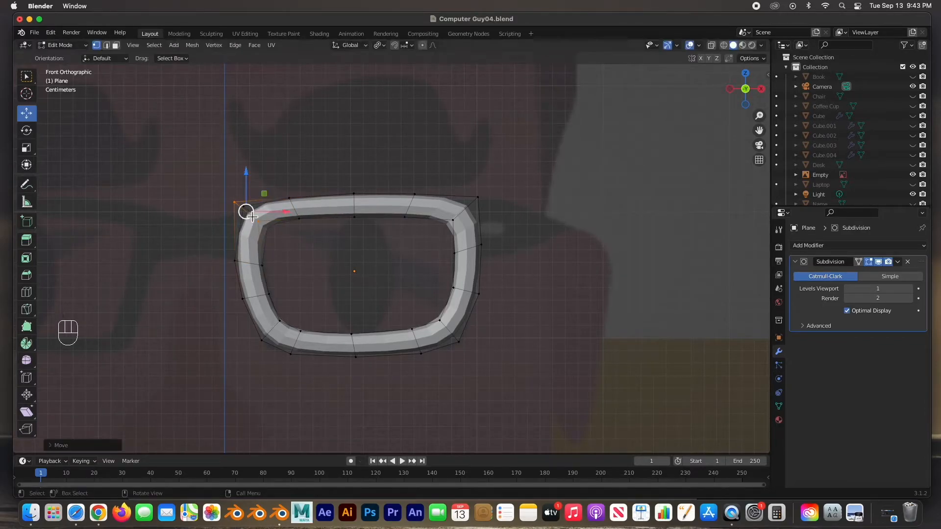
key("super+z")
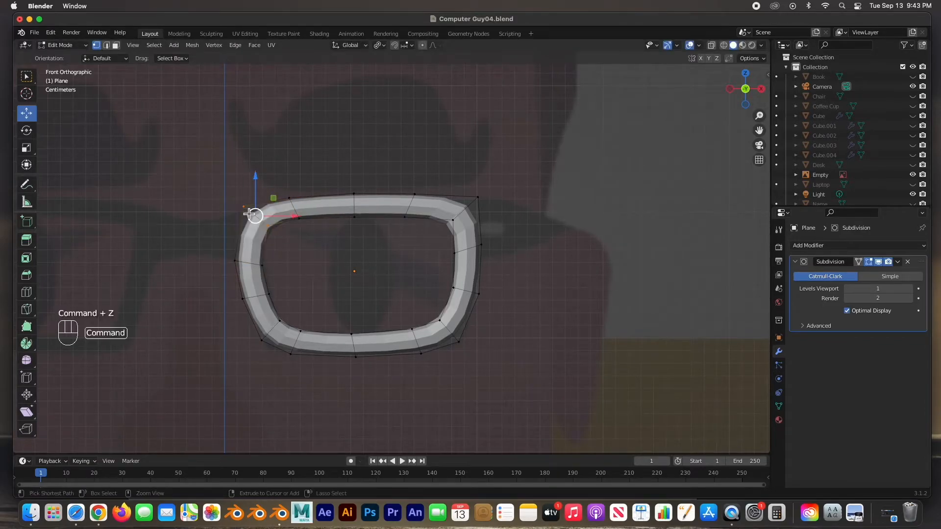
left_click(710, 46)
left_click_drag(221, 196, 243, 208)
left_click_drag(216, 253, 258, 301)
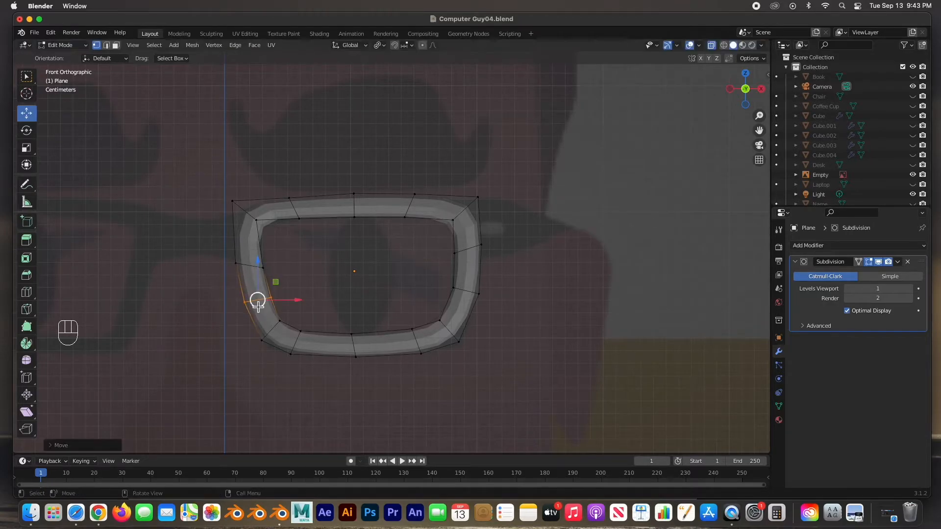
Push the lower outer corner vertices outward and lower the outer side's vertices to fit the smoothed frame to the reference.
left_click_drag(430, 314, 451, 332)
left_click_drag(392, 320, 421, 352)
left_click_drag(436, 280, 485, 294)
left_click_drag(430, 239, 468, 260)
Pull the upper outer corner outward, refine the top edge vertices, and lower the outer side's upper vertex pair.
left_click_drag(490, 193, 466, 206)
left_click_drag(396, 189, 416, 207)
left_click_drag(365, 183, 353, 206)
left_click_drag(310, 184, 291, 195)
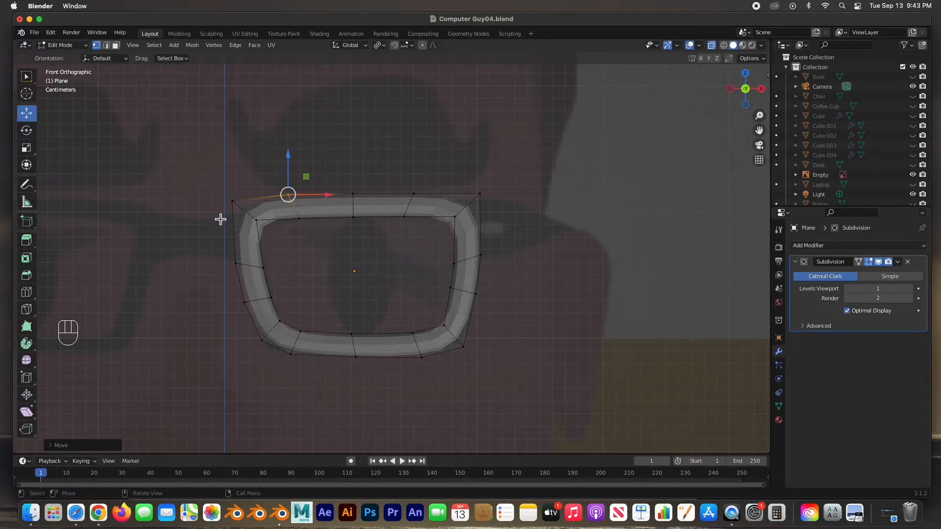
left_click(482, 254)
mouse_move(483, 254)
left_mouse_down()
mouse_move(488, 269)
mouse_move(483, 262)
left_mouse_up()
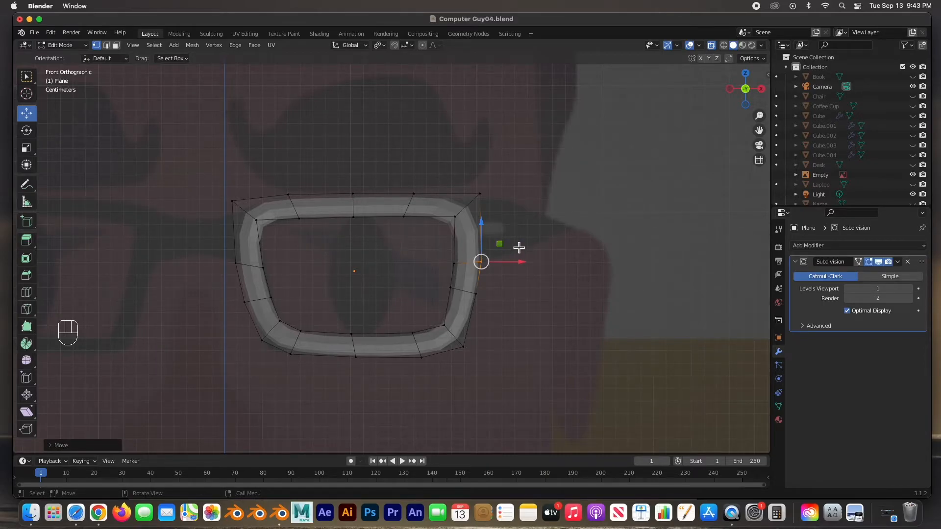
Select the upper face on the frame's outer side and extrude it outward twice, first a short distance and then farther.
middle_click_drag(515, 242, 437, 245)
key("3")
left_click(449, 232)
middle_click_drag(421, 241, 526, 240)
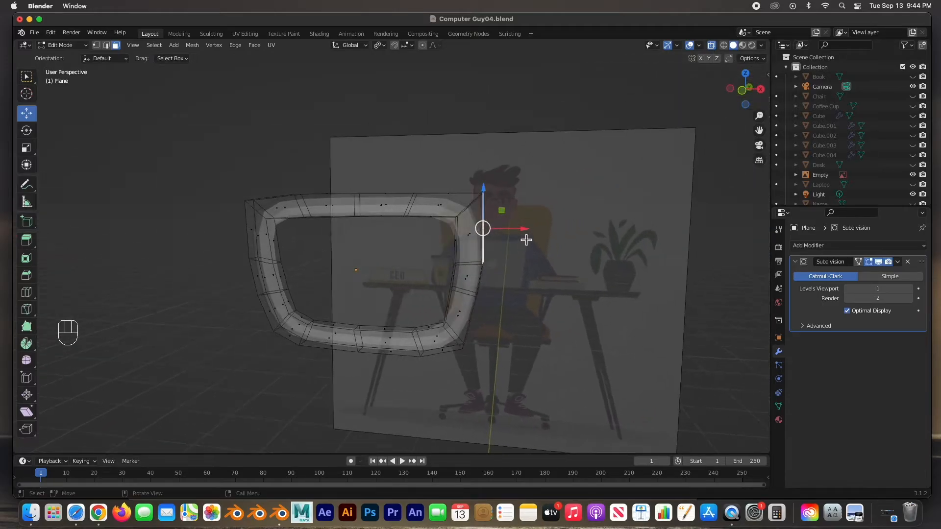
key("KP_1")
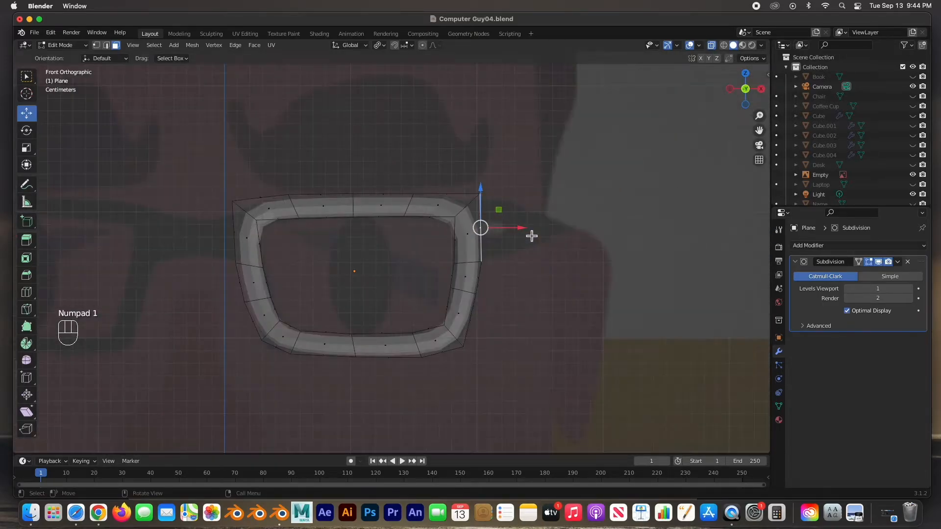
key("e")
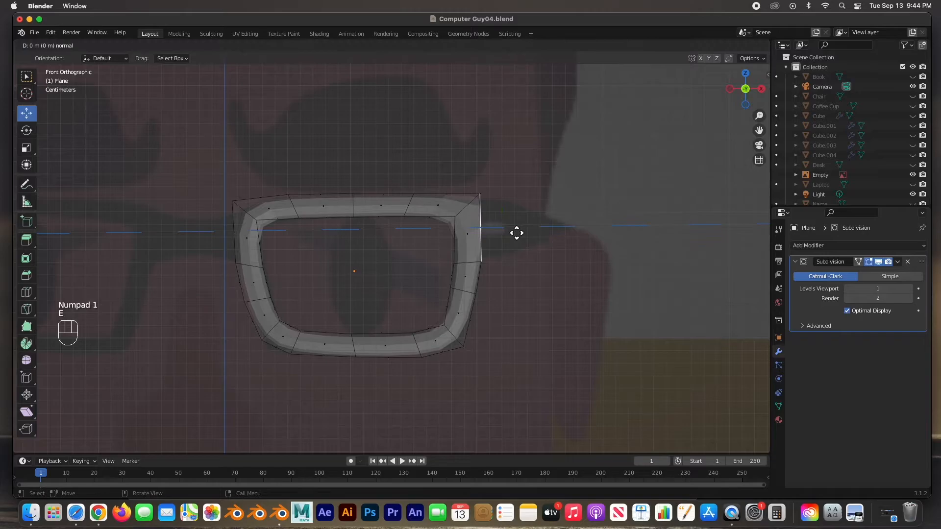
left_click(523, 234)
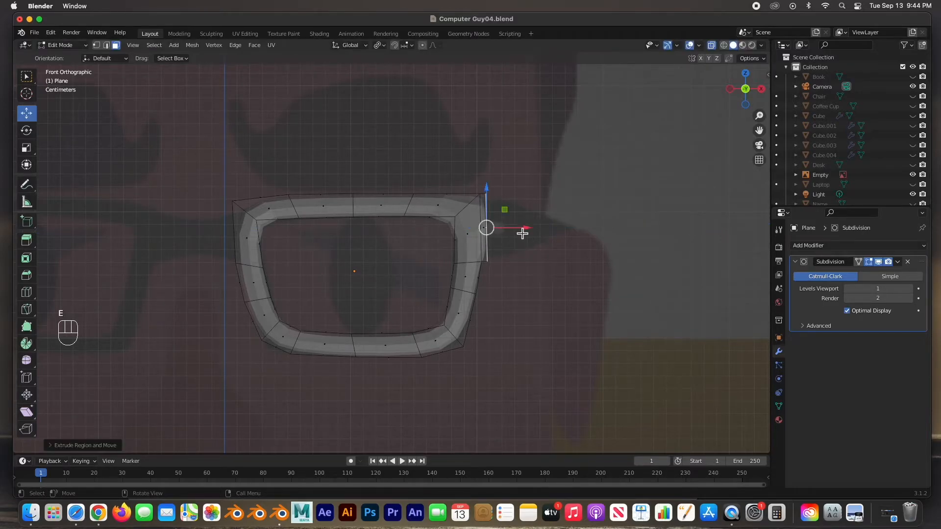
key("e")
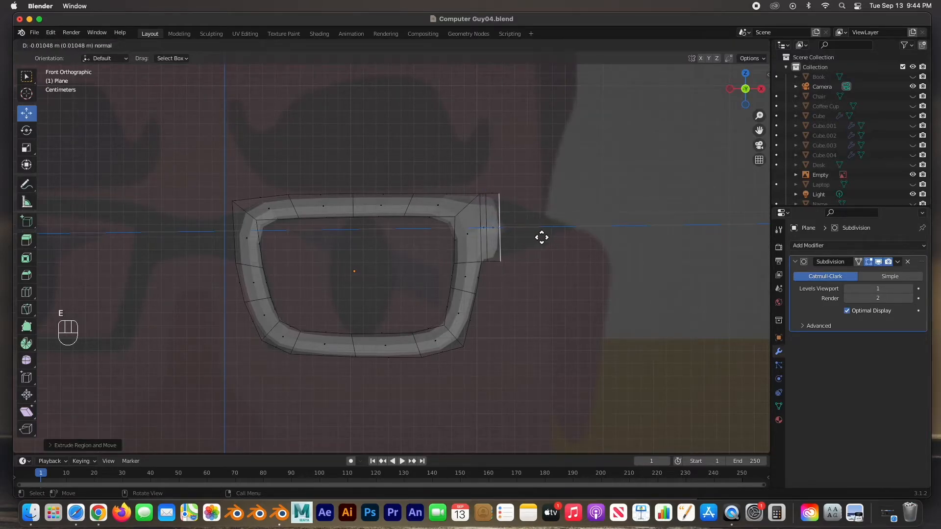
left_click(548, 233)
Select the rear face of the hinge block on the frame's outer side and extrude it backward to start the temple arm.
middle_click_drag(559, 240, 336, 239)
left_click(289, 269)
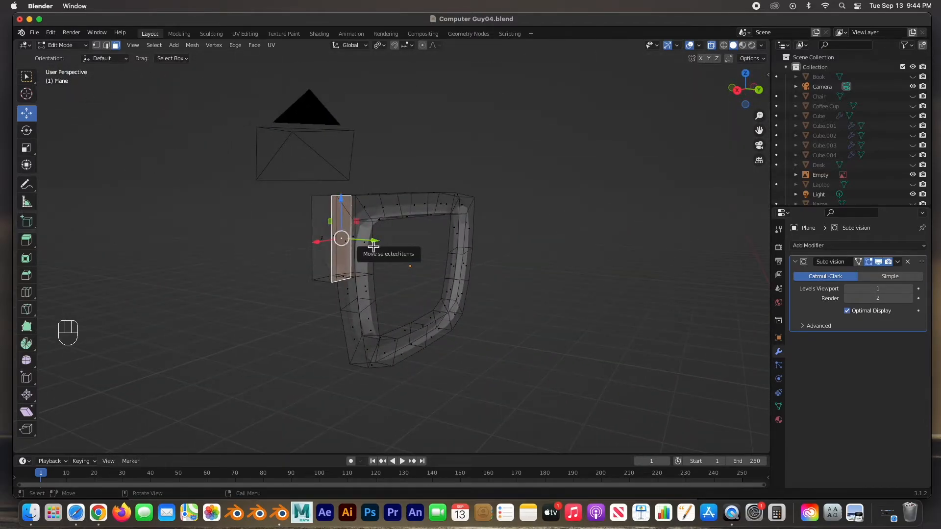
key("e")
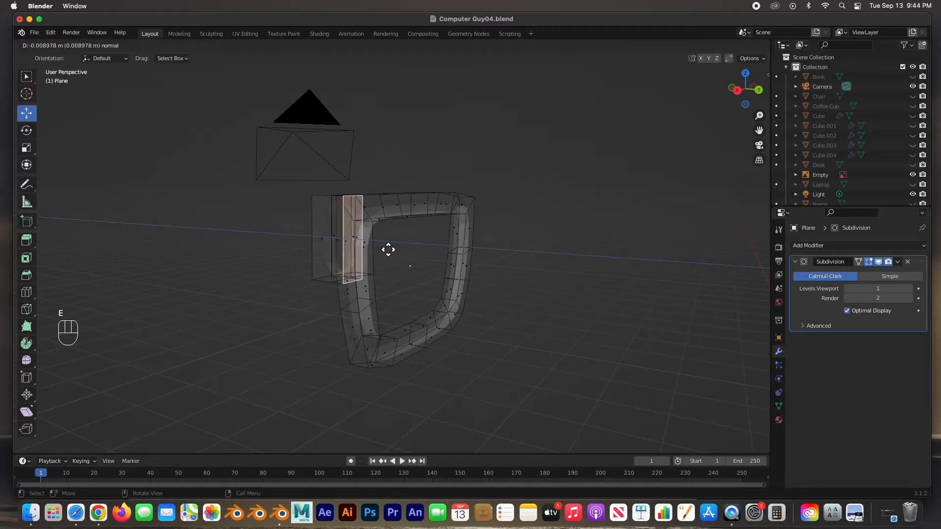
left_click(370, 250)
mouse_move(370, 250)
middle_mouse_down()
mouse_move(435, 241)
mouse_move(532, 263)
mouse_move(551, 311)
mouse_move(628, 313)
mouse_move(373, 267)
mouse_move(351, 250)
mouse_move(385, 253)
middle_mouse_up()
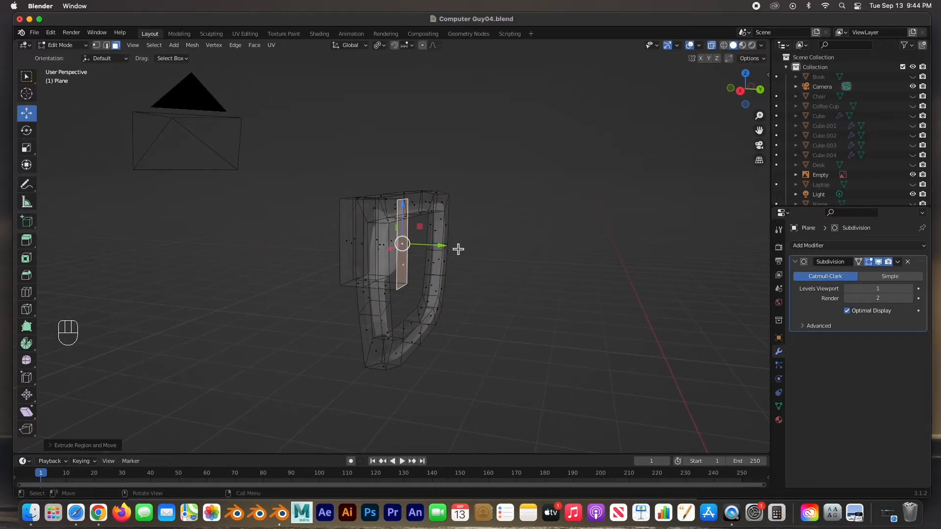
From the right view, extrude the temple arm's end face backward twice, first a short distance and then about three times as far.
key("KP_3")
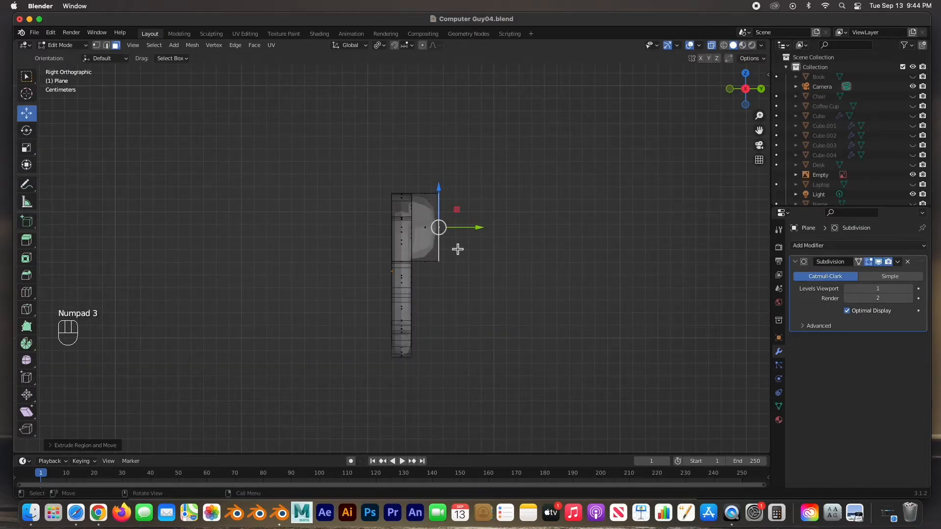
key("e")
left_click(487, 251)
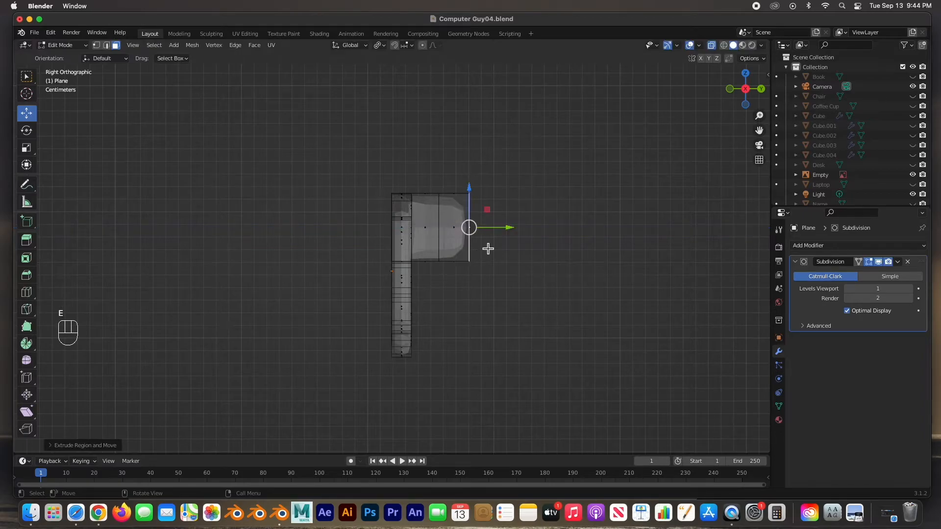
key("e")
left_click(574, 251)
middle_click_drag(477, 267, 448, 269)
key("KP_3")
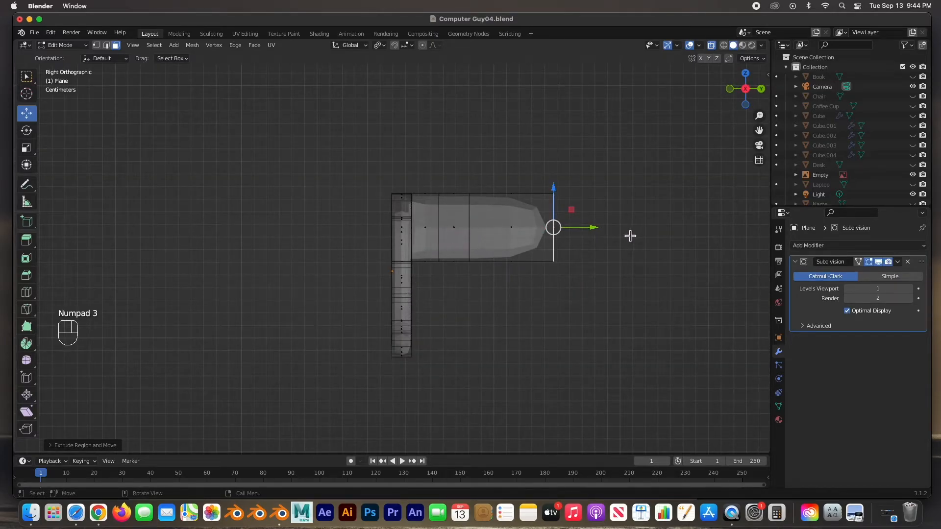
From the top view, shift the inner corner vertices where the temple arm meets the frame slightly outward and backward.
middle_click_drag(411, 282, 504, 273)
mouse_move(462, 235)
middle_mouse_down()
mouse_move(473, 281)
mouse_move(462, 238)
middle_mouse_up()
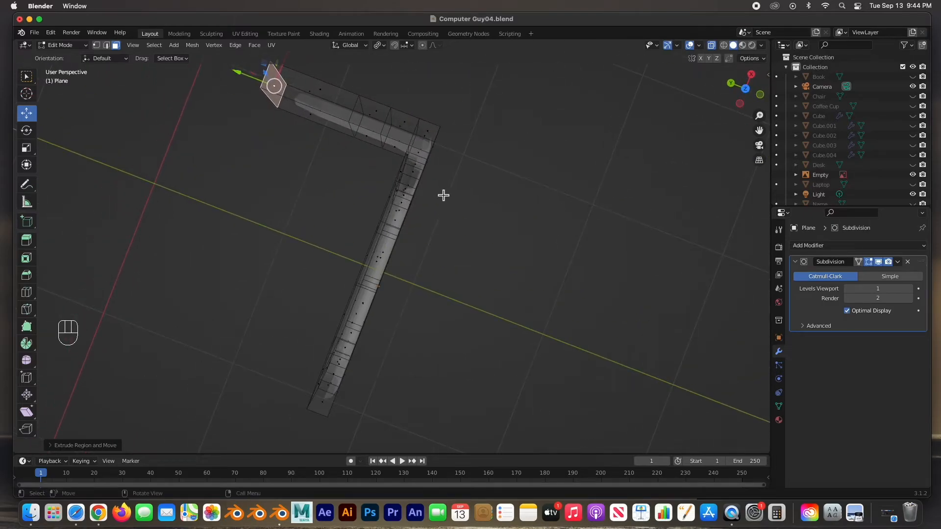
key("KP_7")
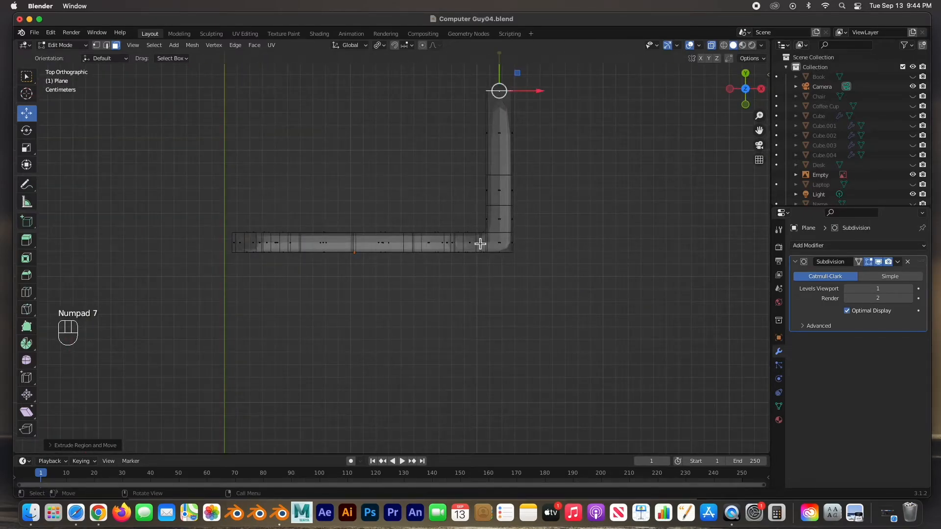
key("1")
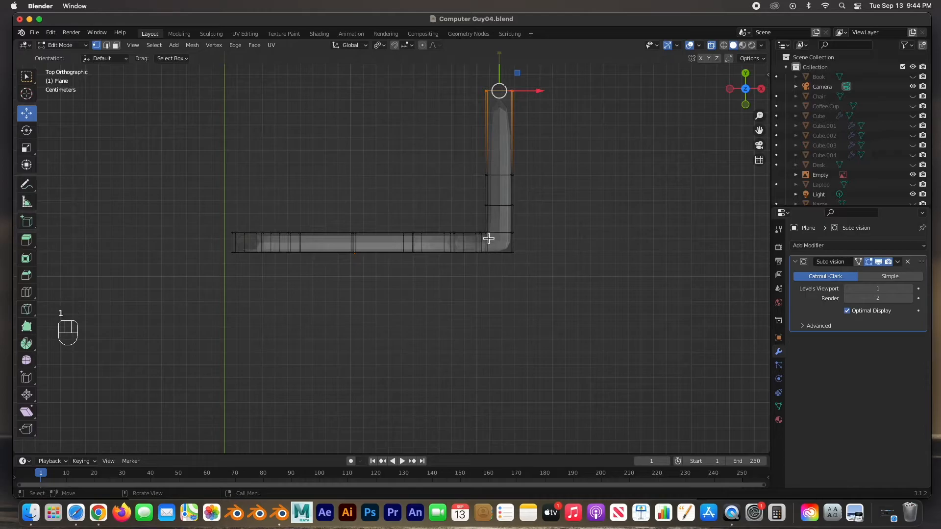
left_click(493, 239)
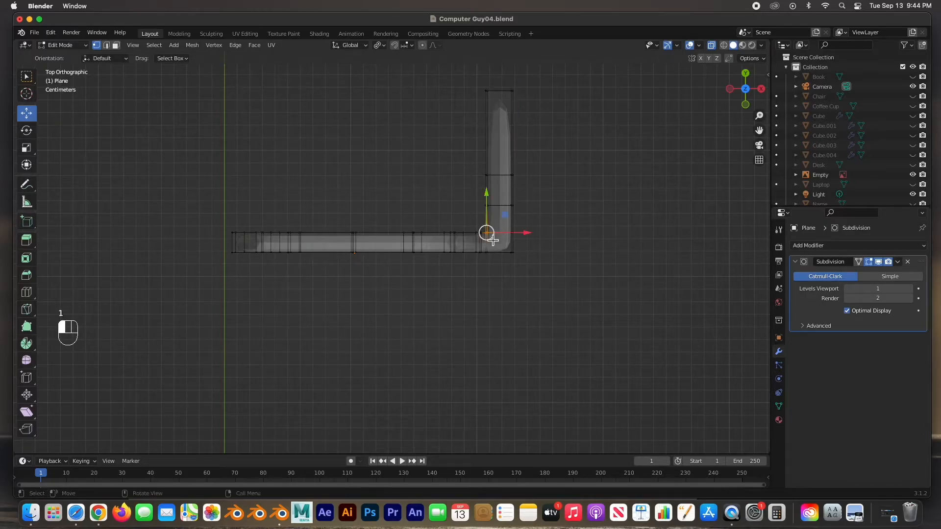
left_click_drag(490, 239, 493, 231)
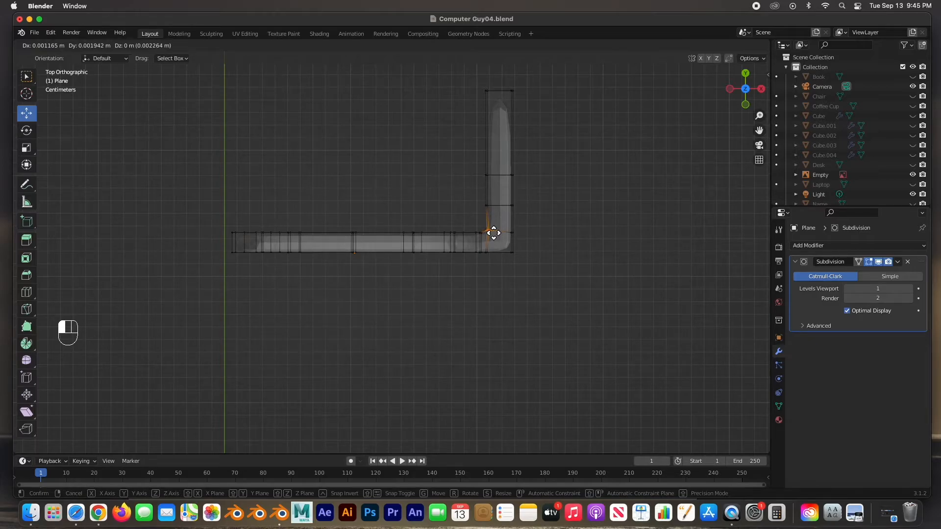
left_click_drag(493, 233, 493, 232)
Move the temple arm's remaining inner-side vertices outward so the arm tapers toward its rear end.
left_click_drag(468, 163, 525, 193)
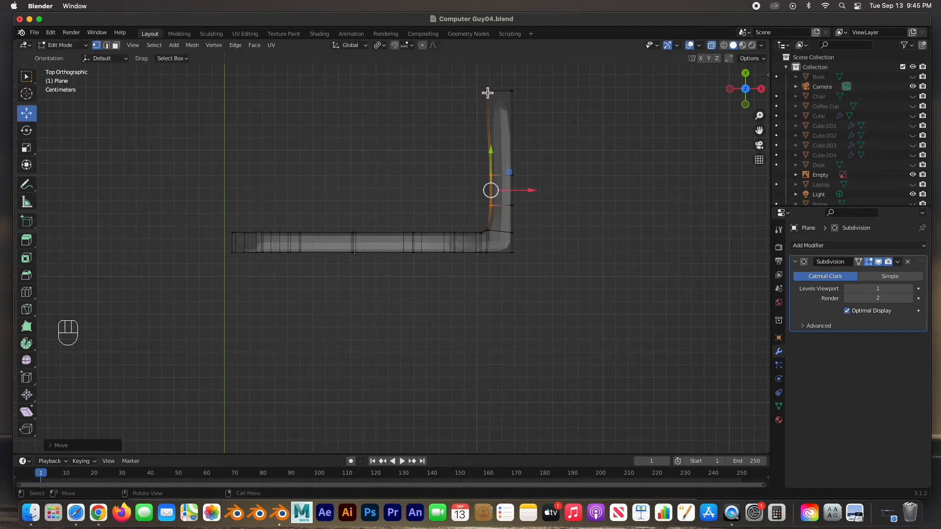
left_click(491, 98)
left_click_drag(523, 93, 538, 181)
left_click(494, 176)
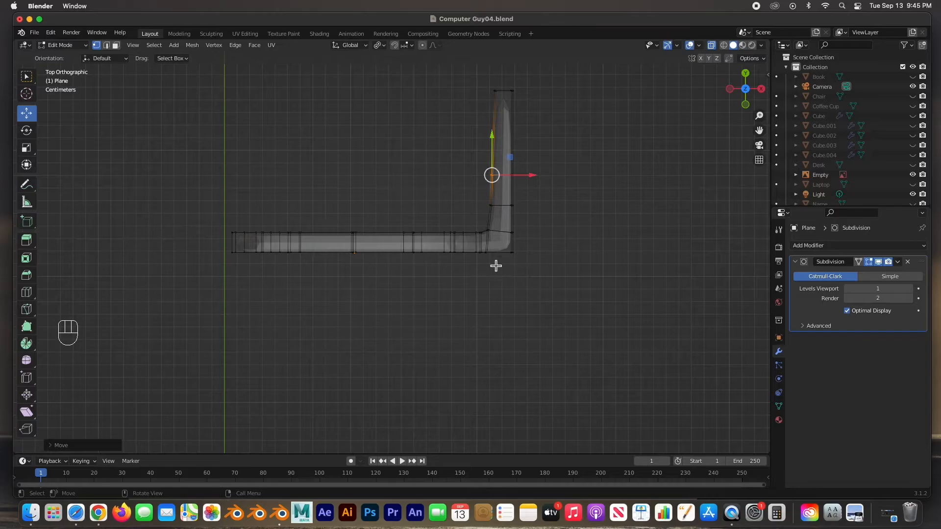
Select the upper face on the frame's nose side and extrude it toward the nose to start the bridge.
middle_click_drag(305, 245, 454, 244)
key("3")
left_click(284, 257)
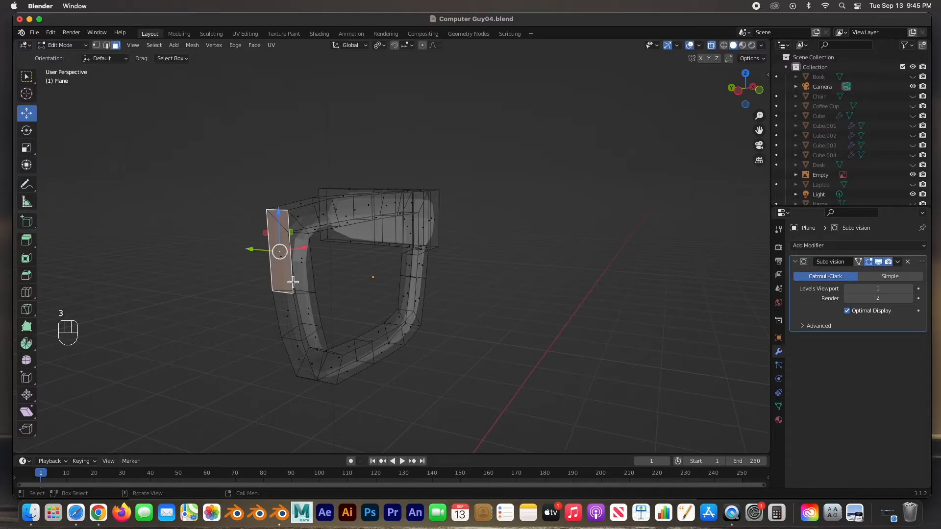
key("KP_3")
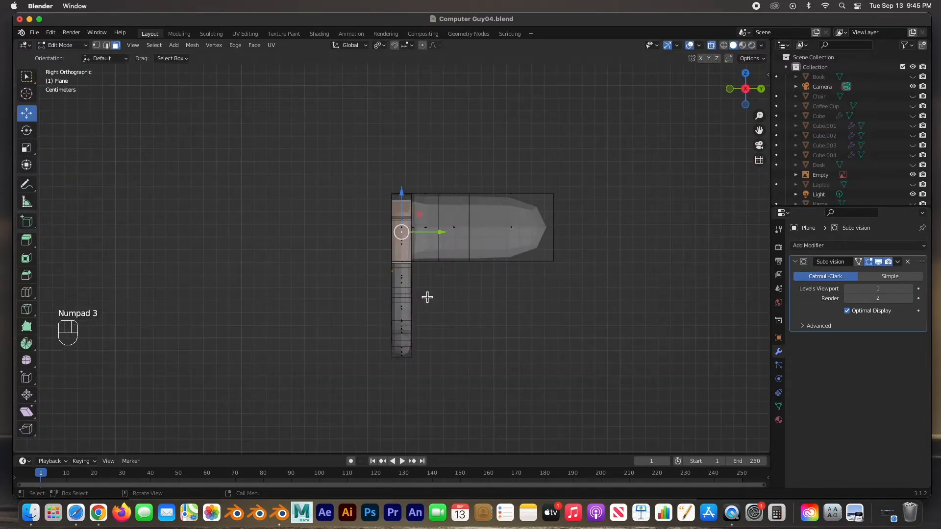
key("KP_1")
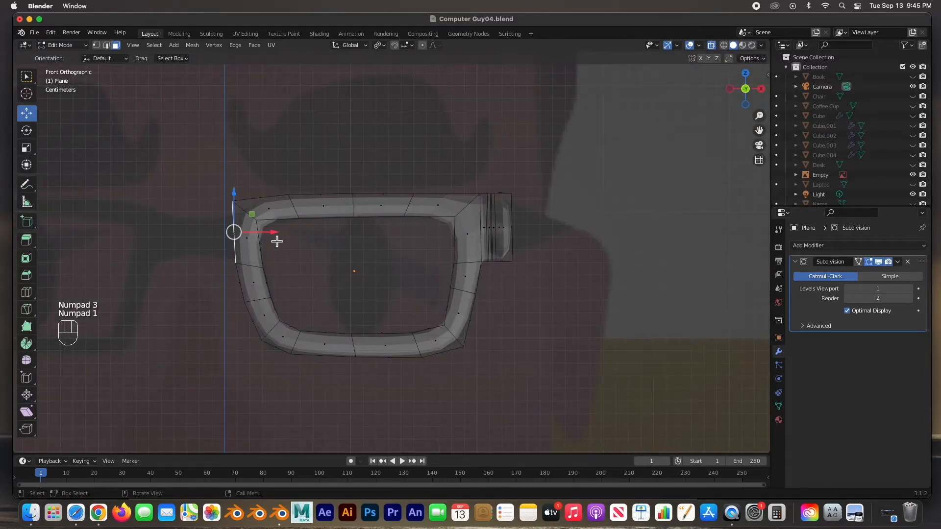
key("e")
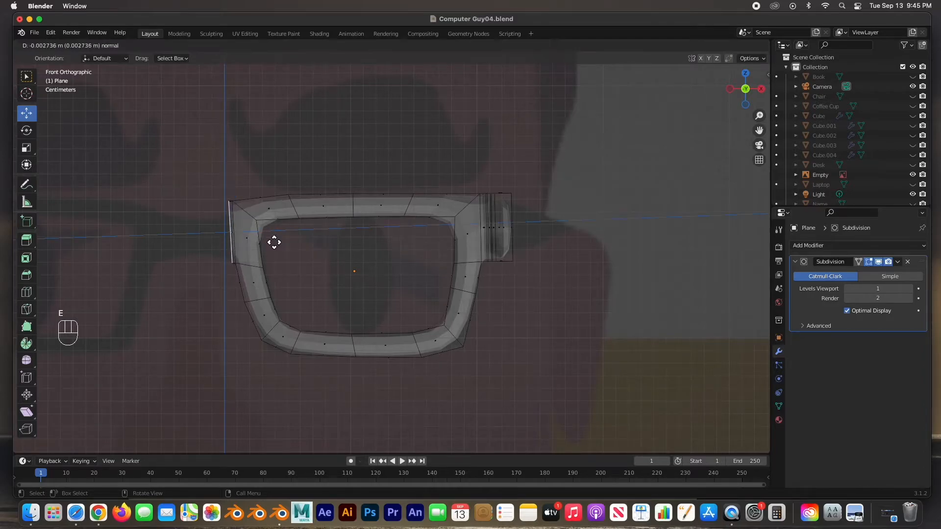
left_click(264, 242)
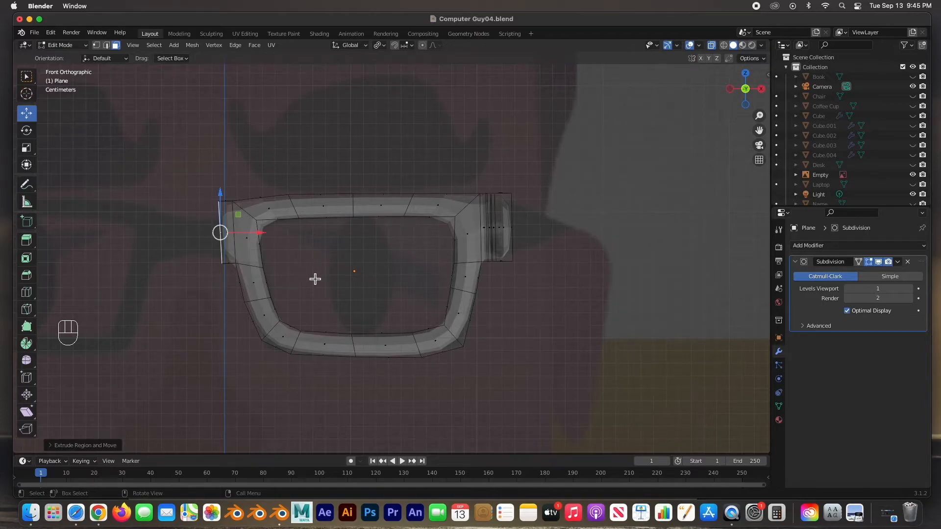
Rotate the bridge's end face until it is vertical and position it along X just past the centre line.
key("r")
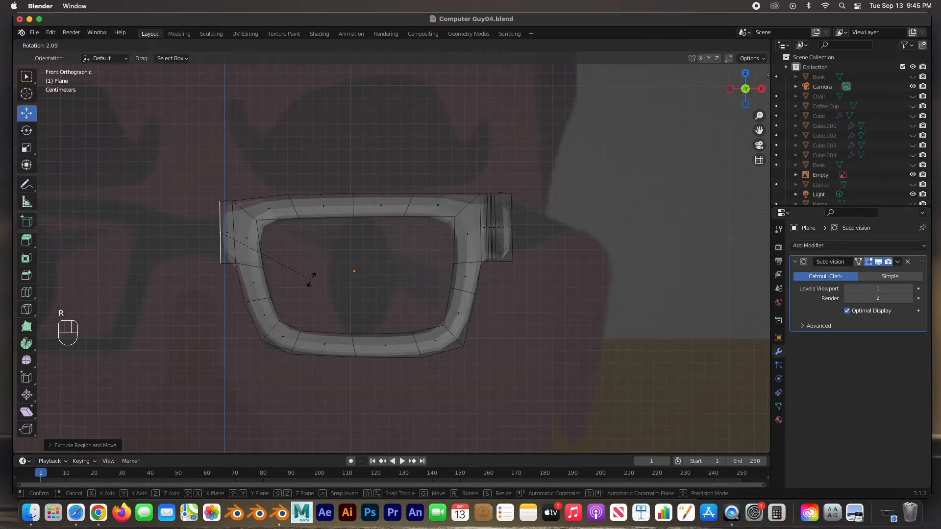
left_click(310, 280)
left_click_drag(261, 234, 264, 235)
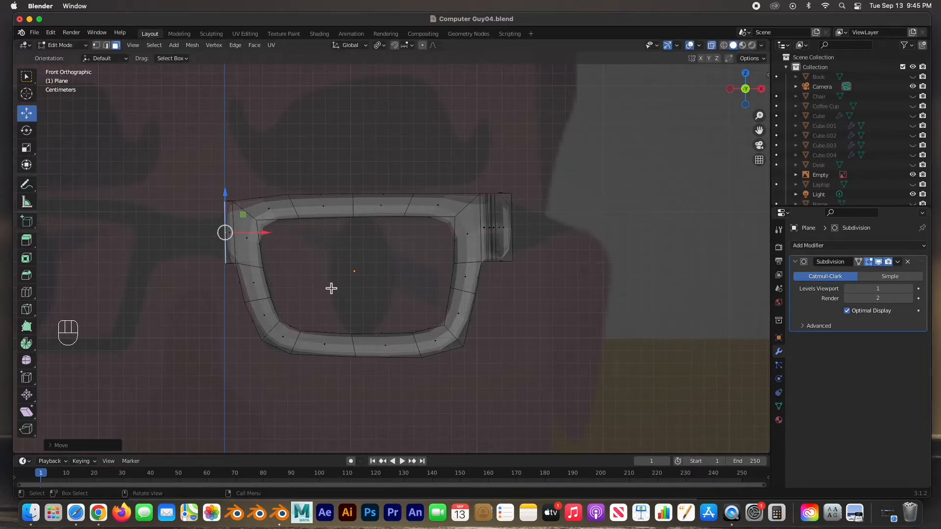
key("r")
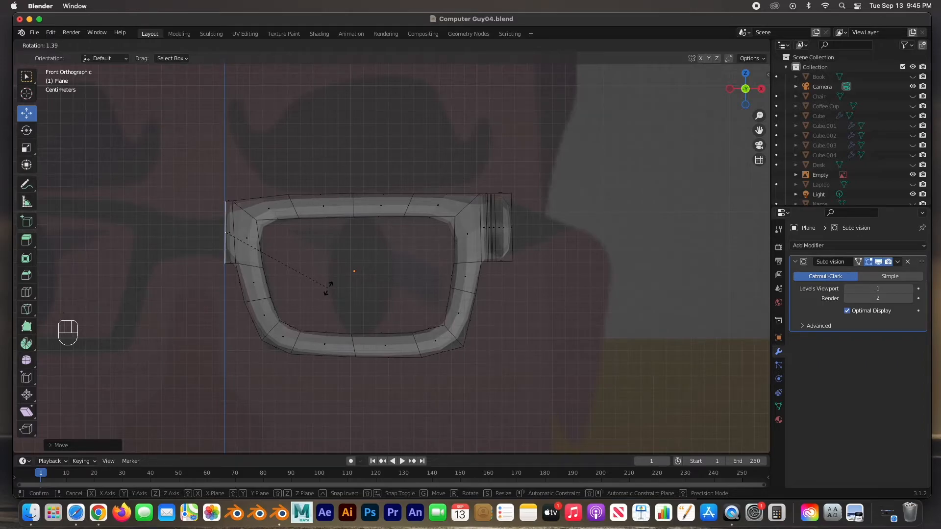
left_click(328, 290)
left_click_drag(266, 236, 260, 240)
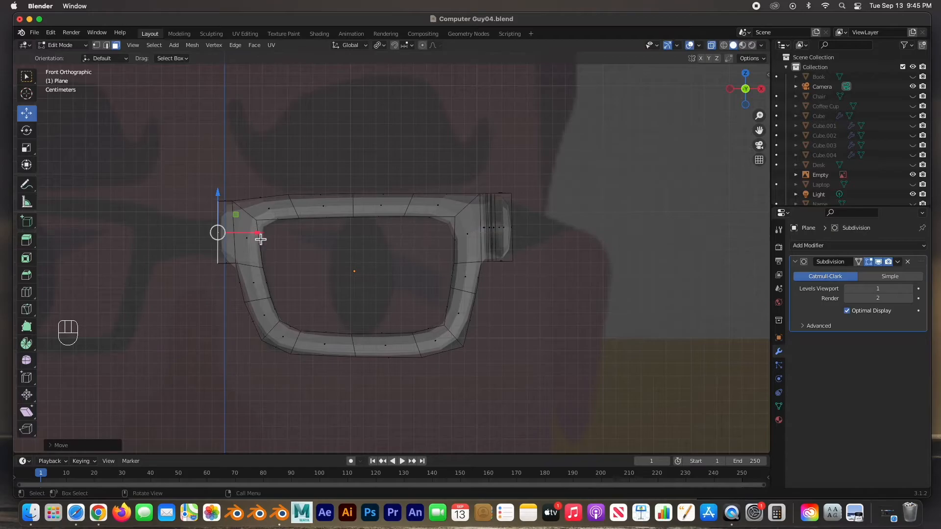
Extrude the bridge's end face farther toward the other lens, scale it down vertically, and clear the selection.
key("e")
left_click(285, 256)
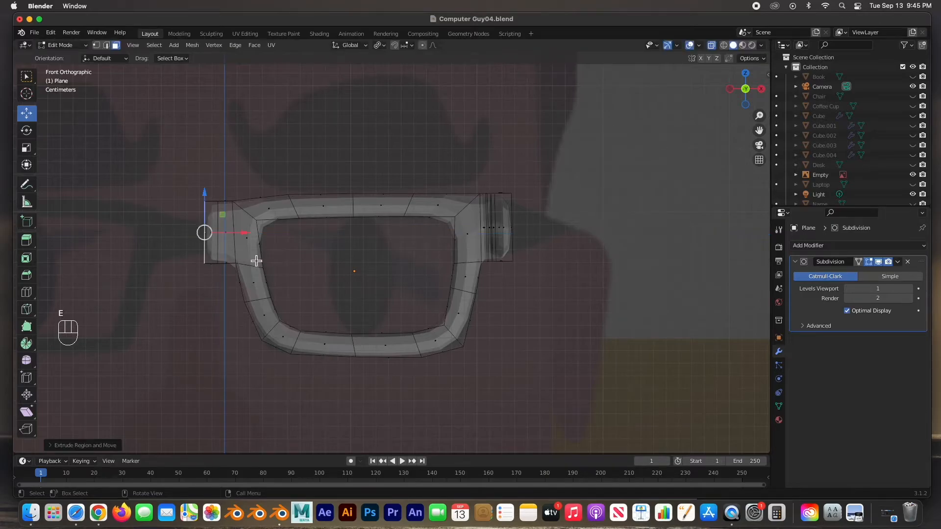
left_click(29, 148)
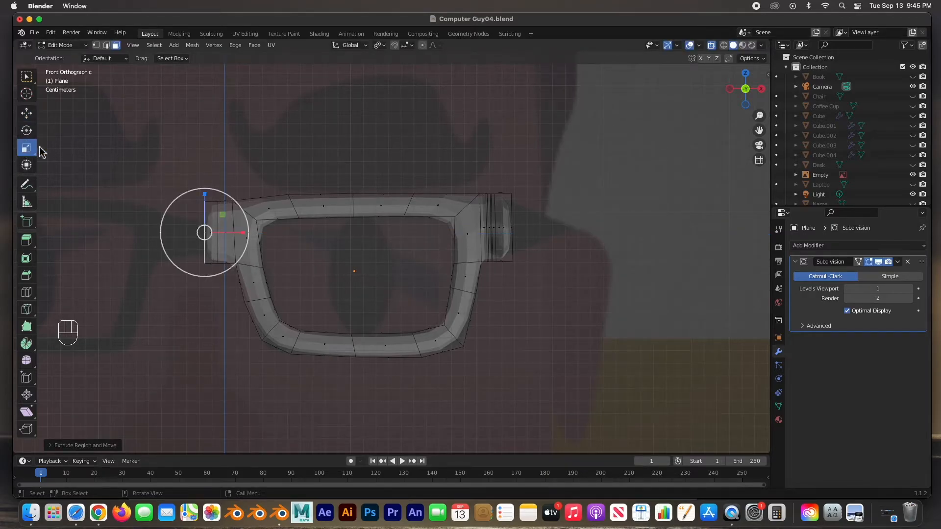
left_click_drag(204, 196, 204, 204)
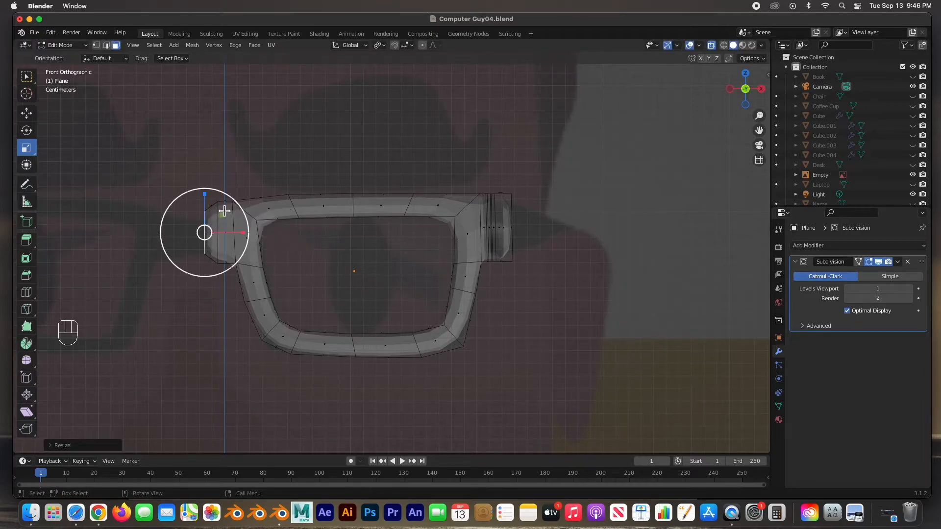
left_click(375, 270)
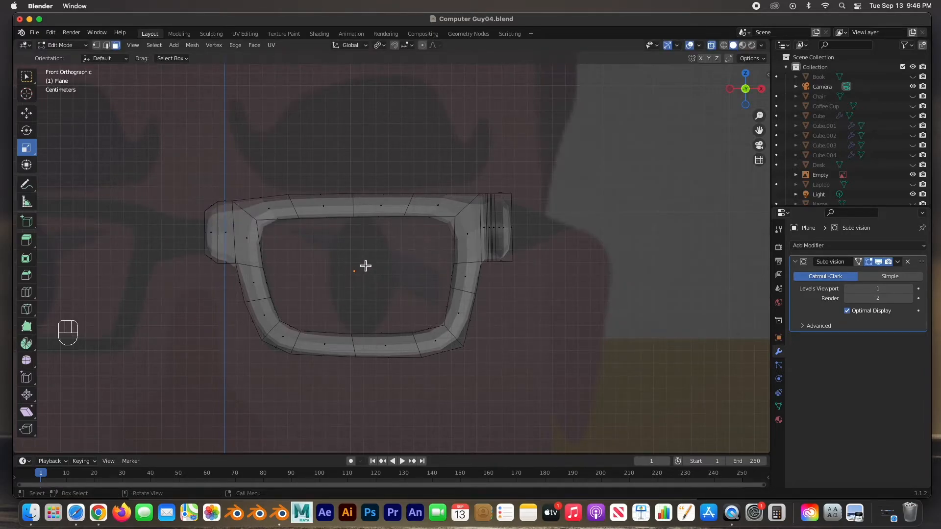
In Object Mode, add a Mirror modifier on the X axis to the glasses with Cube as the mirror object.
key("Tab")
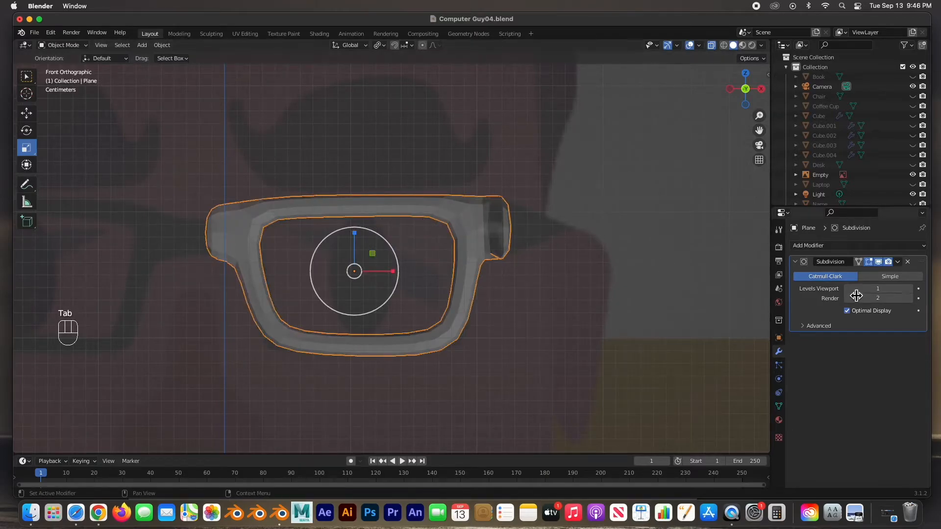
left_click(822, 247)
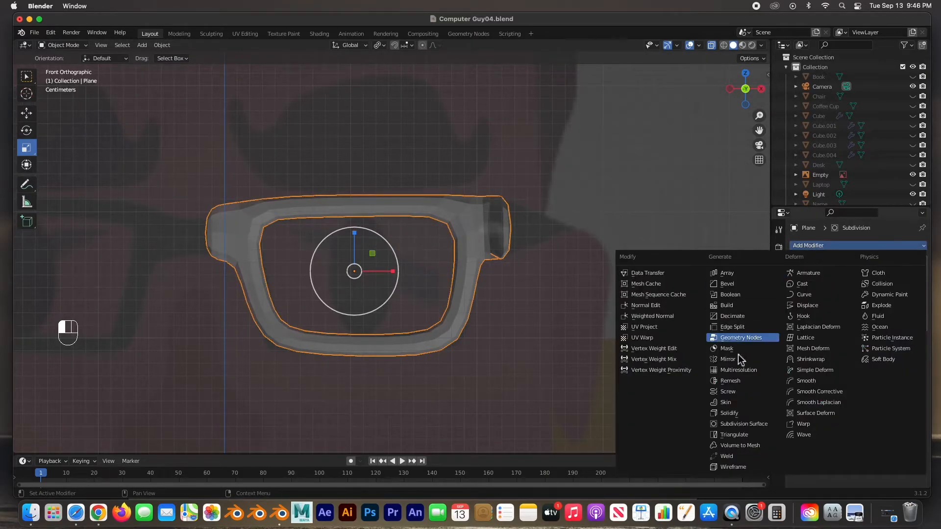
left_click(728, 361)
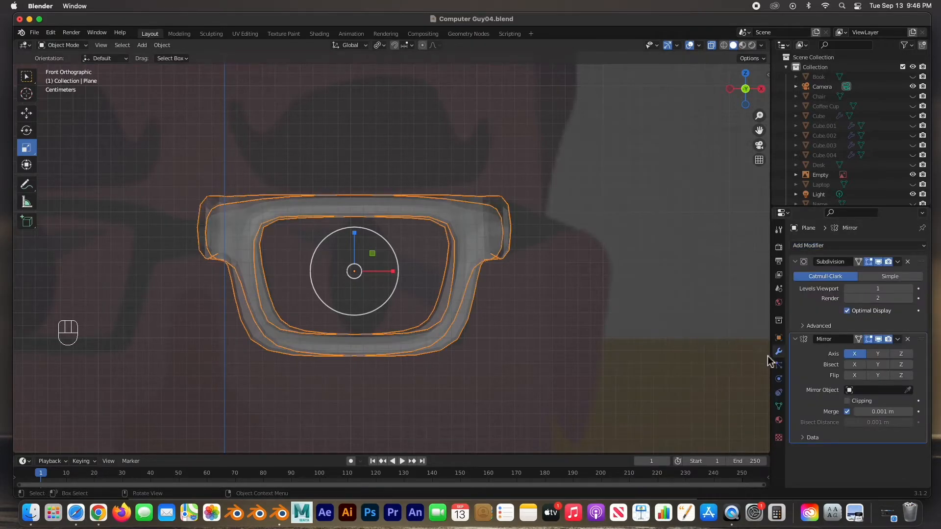
left_click(909, 391)
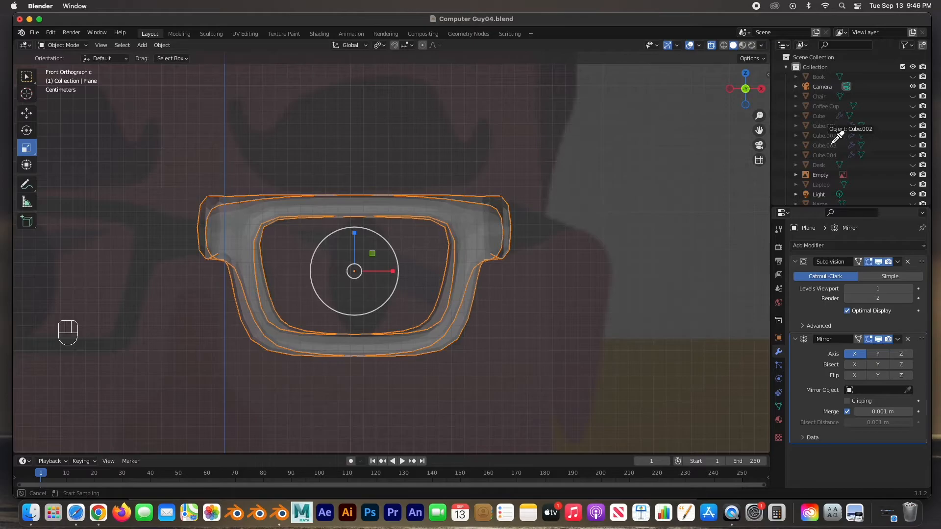
left_click(819, 117)
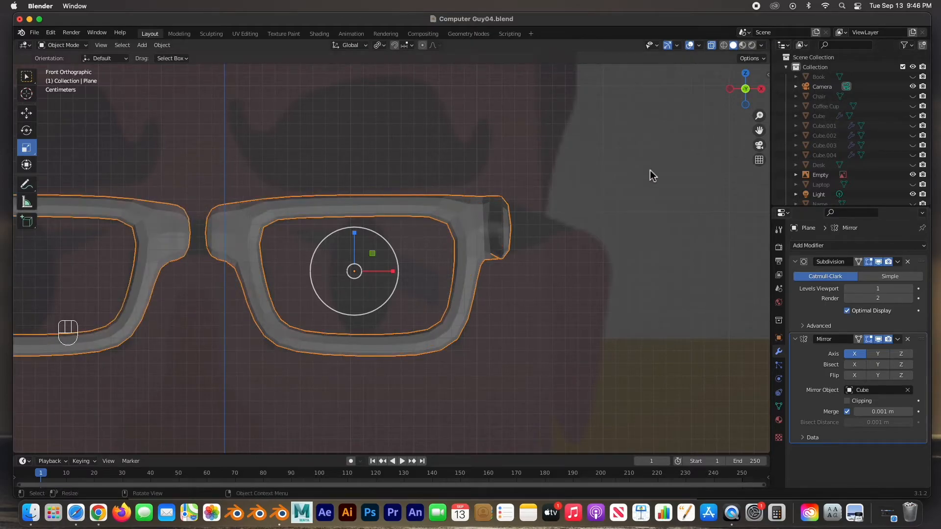
In Edit Mode, select the bridge's end face, turn on Clipping in the Mirror modifier, and extrude the face slightly toward the other lens.
left_click(216, 219)
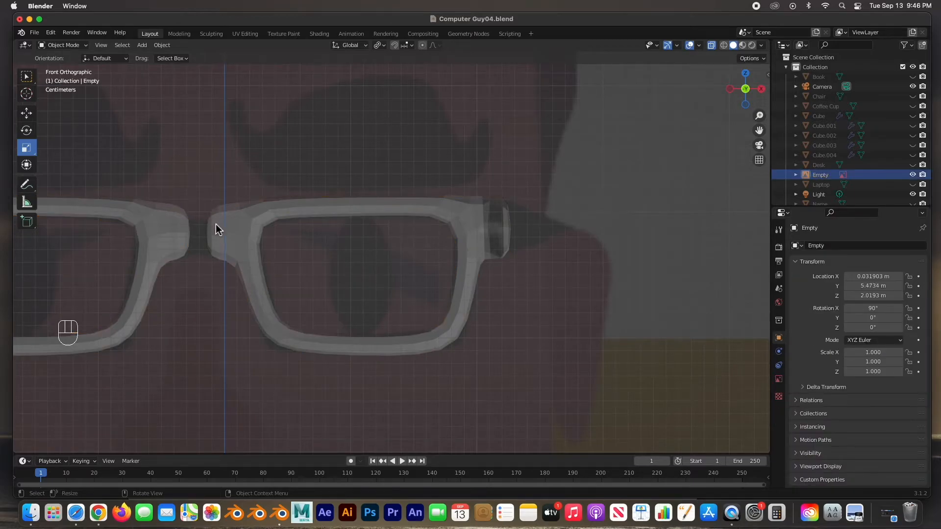
left_click(216, 225)
key("Tab")
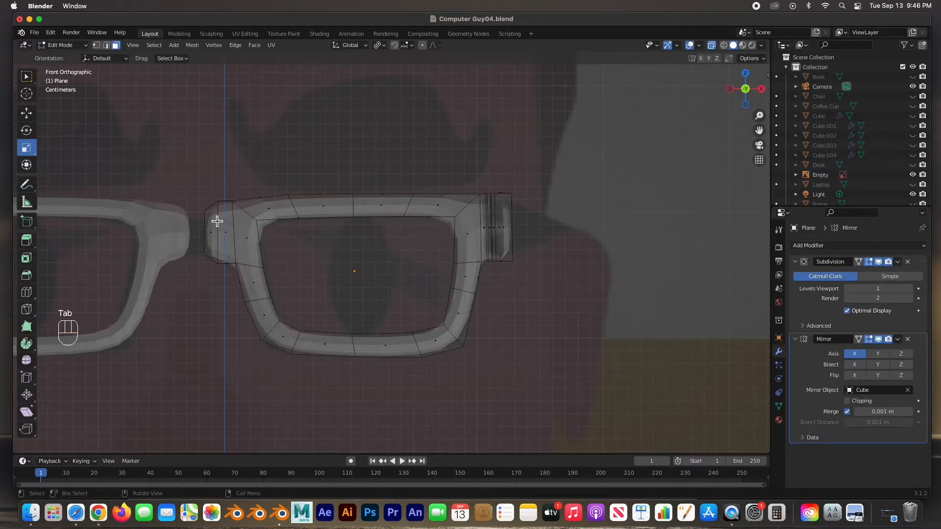
middle_click_drag(205, 228, 250, 238)
left_click(162, 254)
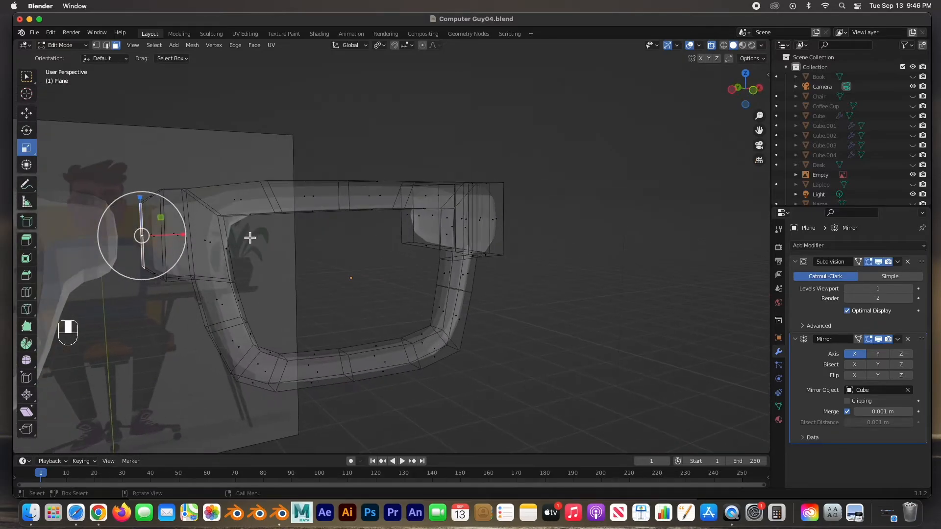
key("KP_3")
key("KP_1")
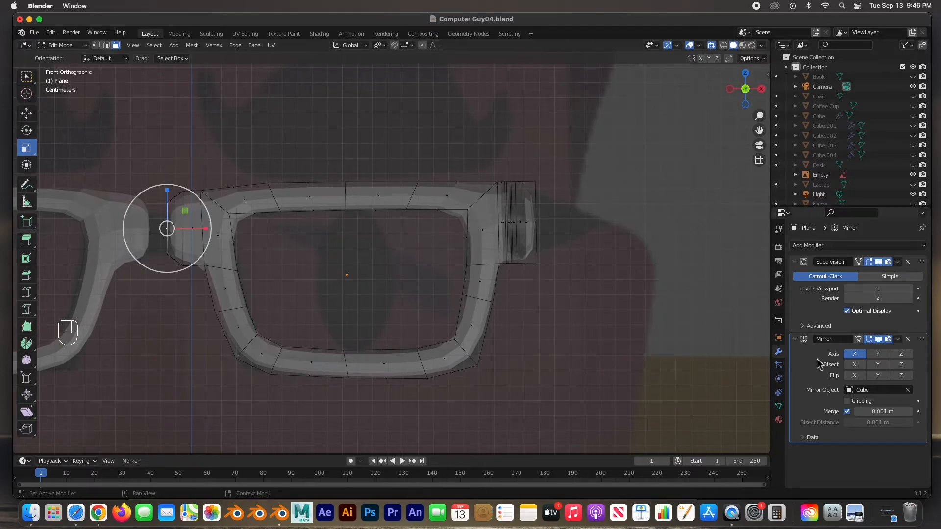
left_click(847, 401)
key("e")
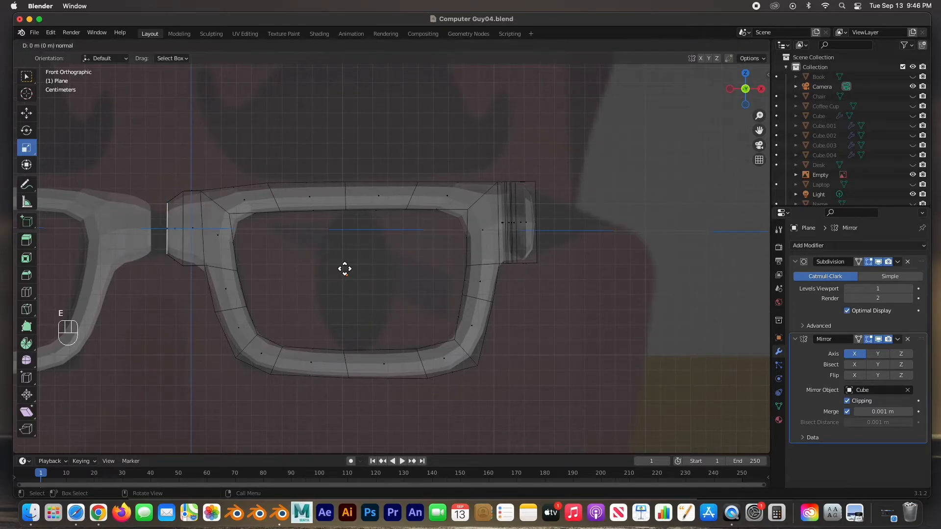
left_click(258, 257)
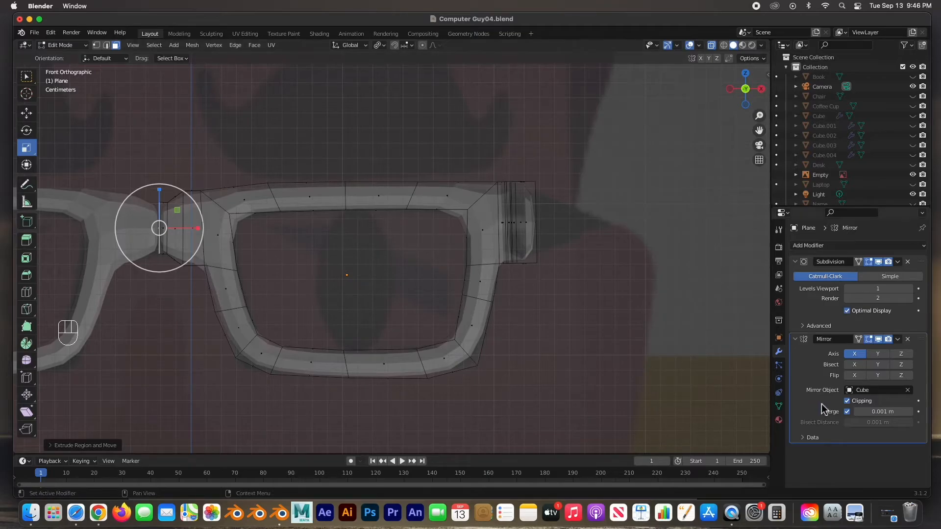
Raise the Mirror modifier's merge distance to 0.316 m to join the two halves of the bridge.
left_click(879, 413)
left_click_drag(881, 413, 893, 413)
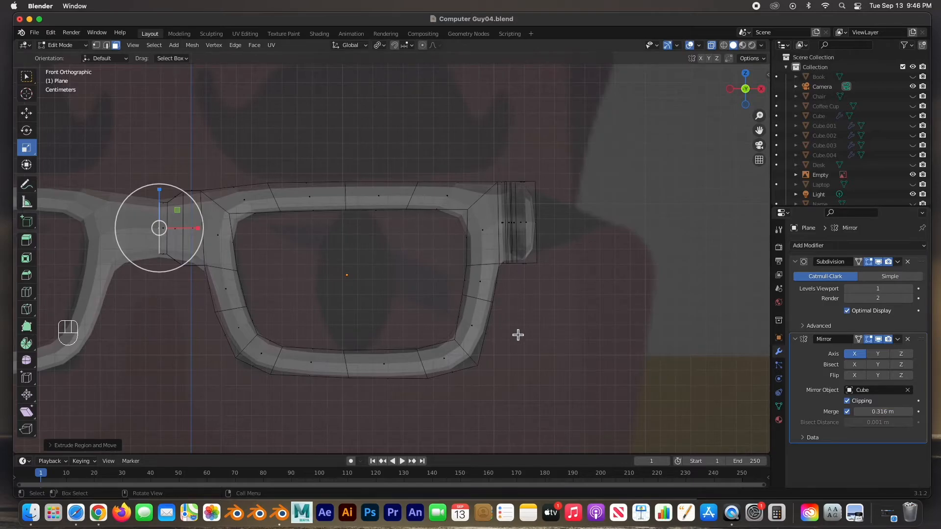
mouse_move(342, 288)
middle_mouse_down()
mouse_move(361, 284)
mouse_move(348, 287)
middle_mouse_up()
key("KP_1")
Undo the last vertex move and turn off Merge and Clipping in the Mirror modifier.
key("super+z")
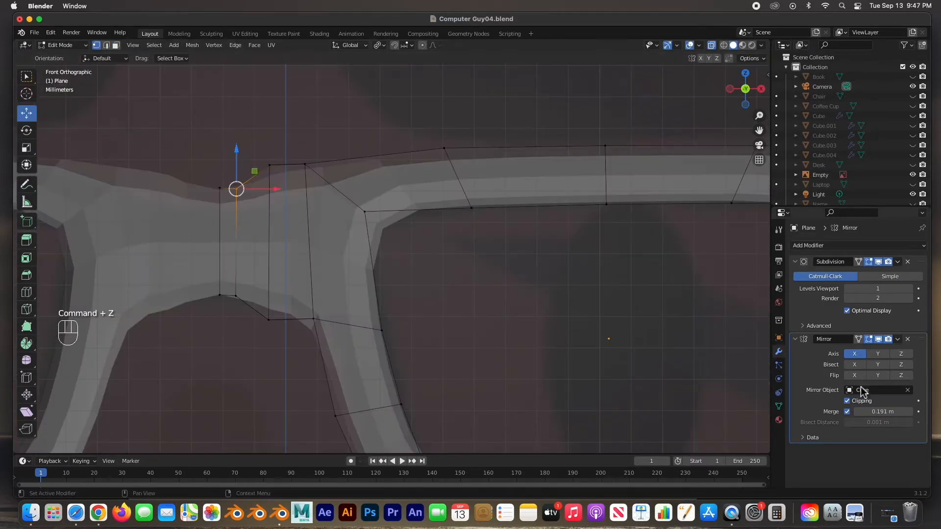
left_click(848, 412)
left_click_drag(236, 189, 271, 195)
key("super+z")
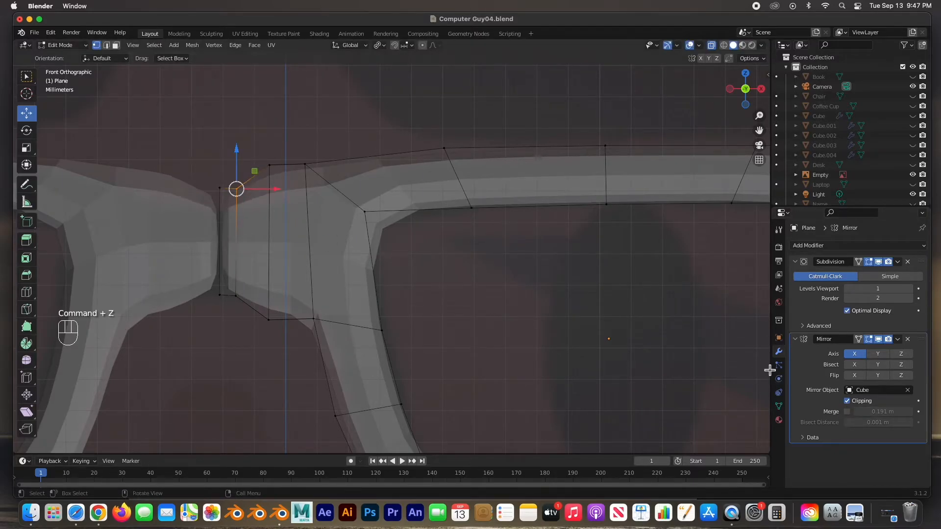
left_click(847, 401)
Move the bridge's upper and lower vertices to space its edge loops evenly between the lens frame and the bridge's end.
mouse_move(237, 189)
left_mouse_down()
mouse_move(252, 183)
mouse_move(245, 177)
left_mouse_up()
left_click_drag(229, 279, 286, 311)
left_click(271, 168)
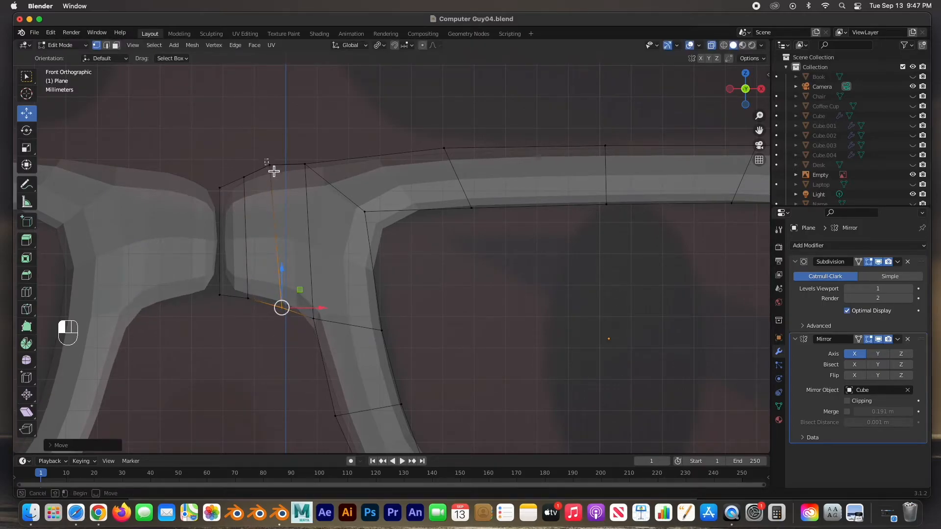
left_click_drag(279, 171, 253, 177)
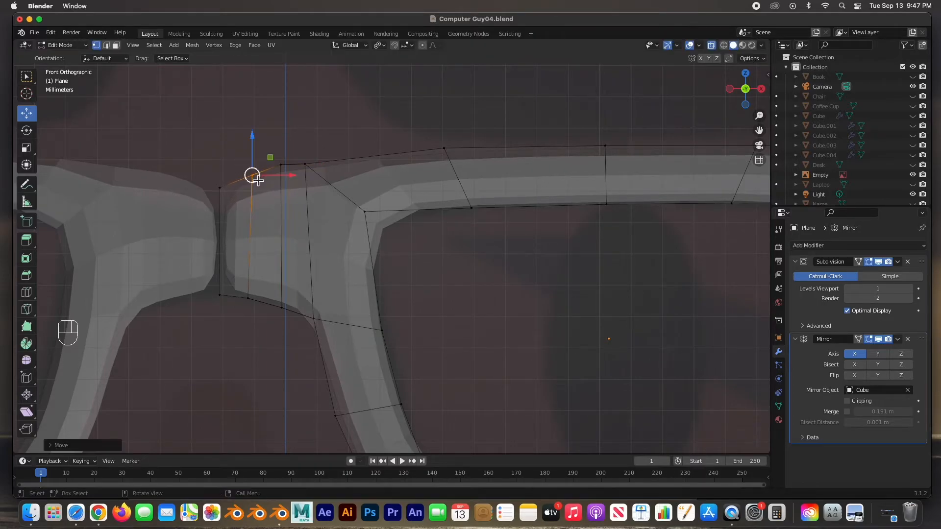
left_click_drag(243, 280, 253, 299)
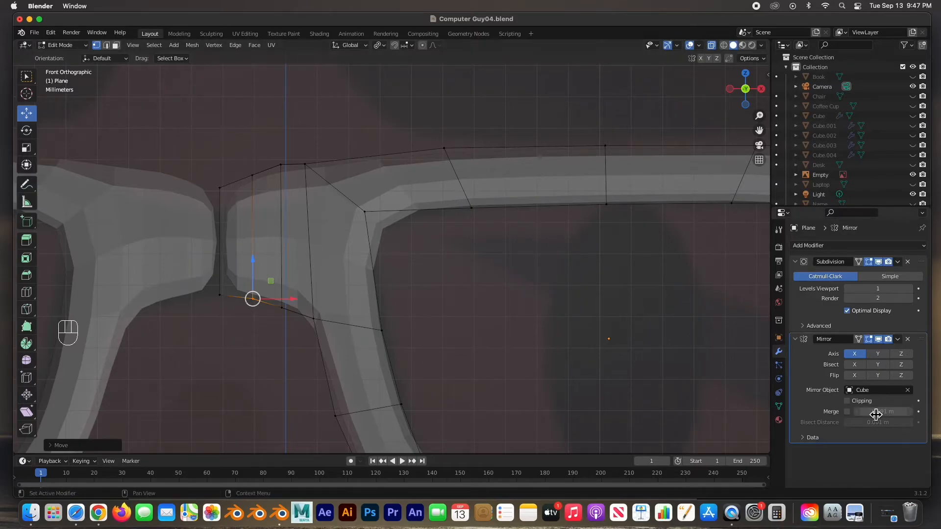
Turn Merge and Clipping back on in the Mirror modifier and raise the top vertex at the bridge's middle slightly.
left_click(847, 412)
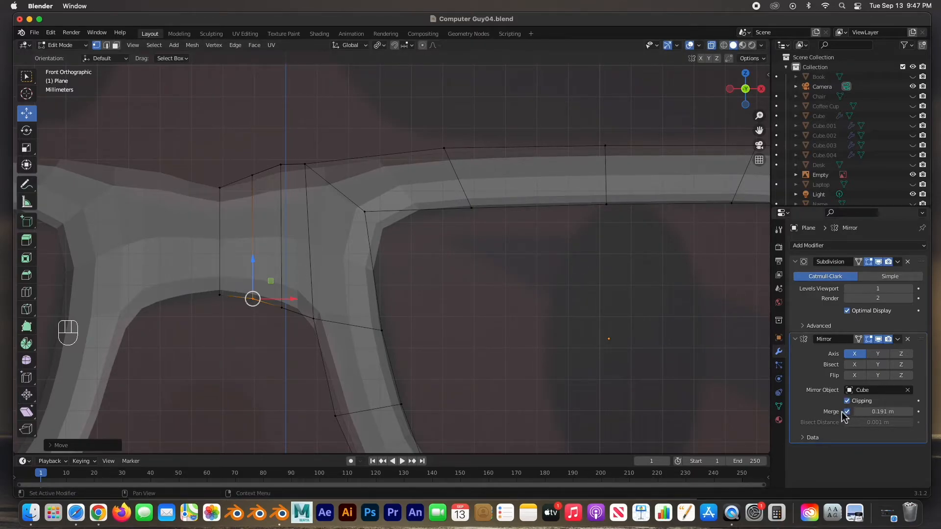
left_click(220, 187)
left_click_drag(220, 169, 225, 163)
scroll(238, 277, "down", 2)
scroll(240, 276, "down", 2)
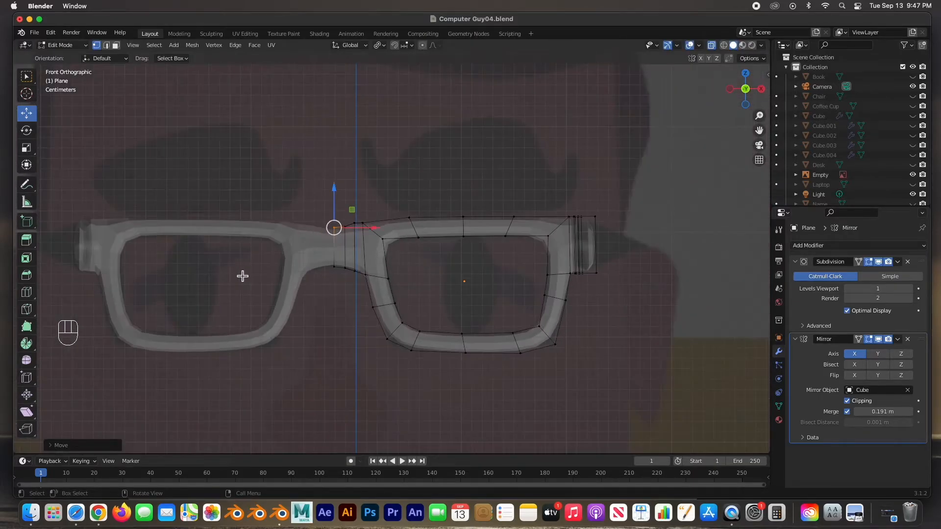
With Clipping turned off in the Mirror modifier, adjust the bridge's top vertices so its upper edge slopes smoothly into the lens frame.
scroll(296, 260, "up", 4)
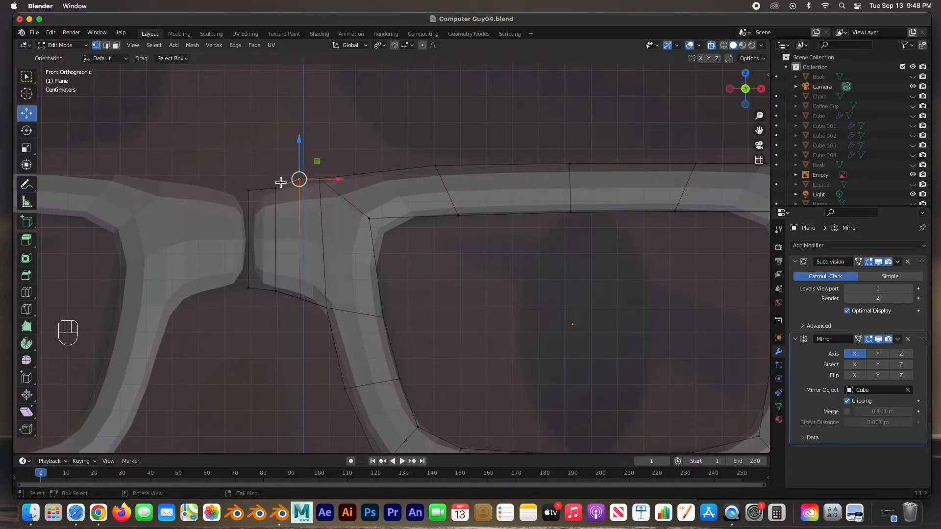
mouse_move(273, 178)
left_mouse_down()
mouse_move(287, 208)
mouse_move(273, 176)
left_mouse_up()
key("super+z")
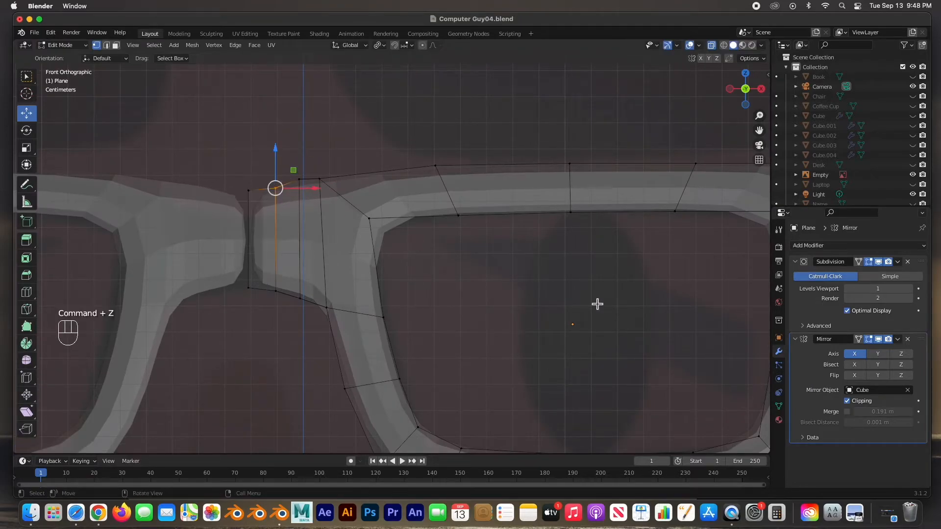
left_click(847, 402)
left_click_drag(272, 160, 295, 191)
left_click_drag(302, 151, 303, 157)
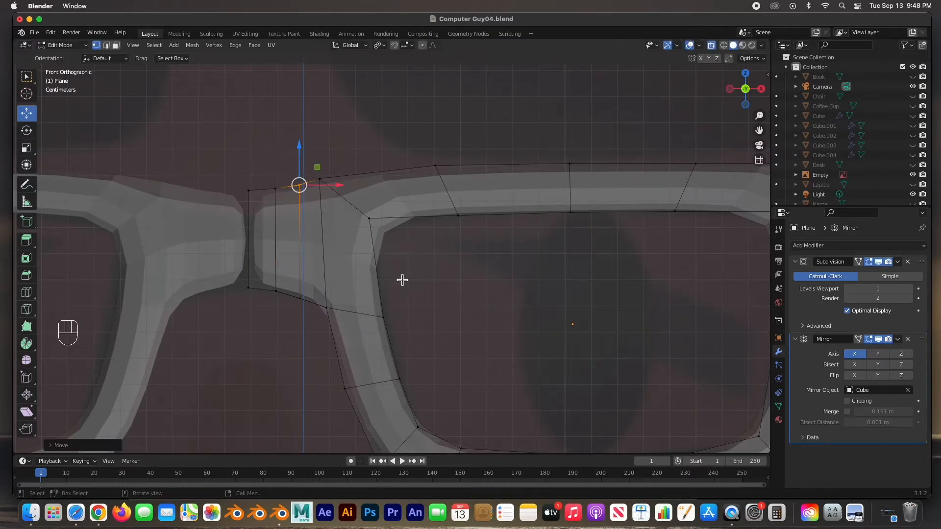
Move the bridge's lower vertices to smooth its underside curve and raise the lens opening's upper nose-side corner slightly.
left_click_drag(290, 322, 281, 265)
left_click_drag(291, 340, 305, 281)
left_click_drag(305, 326, 336, 321)
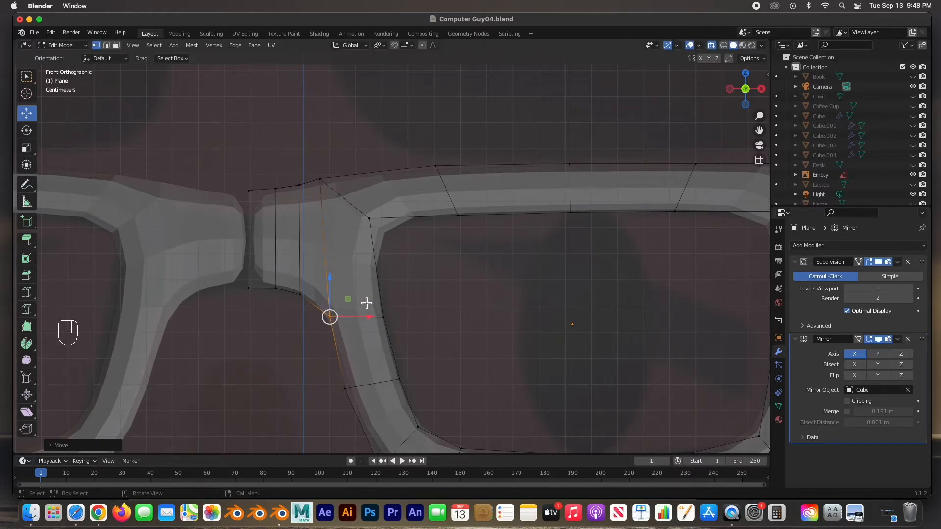
left_click(370, 218)
mouse_move(370, 218)
left_mouse_down()
mouse_move(376, 222)
mouse_move(371, 214)
left_mouse_up()
Re-enable Clipping and Merge in the Mirror modifier so the halves of the reshaped bridge join.
left_click(847, 401)
left_click(847, 412)
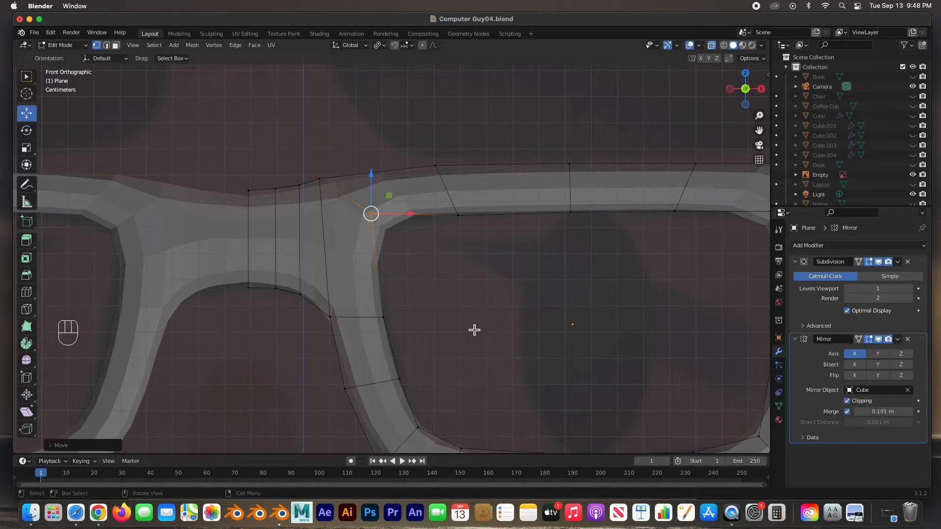
scroll(443, 267, "down", 6)
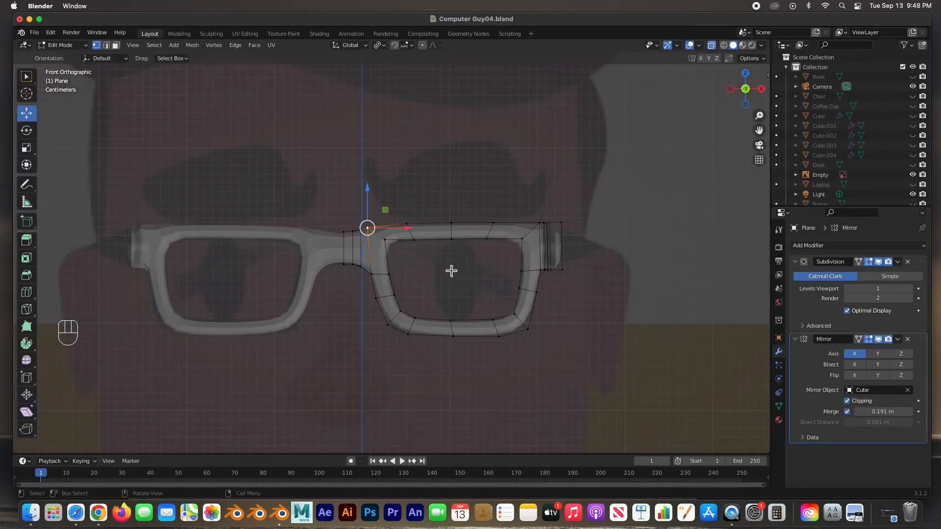
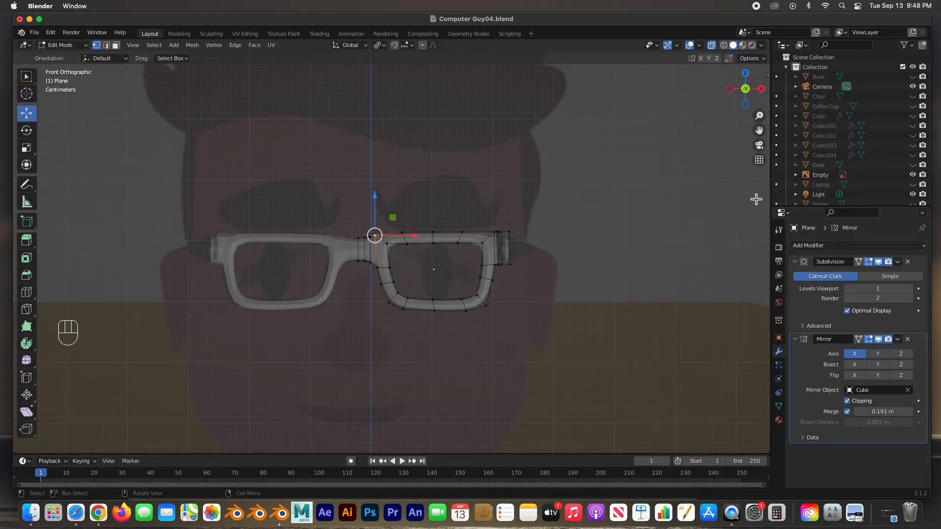
Unhide the objects from Coffee Cup through Desk, plus Sphere, to bring back the character's head around the glasses.
left_click_drag(913, 106, 915, 172)
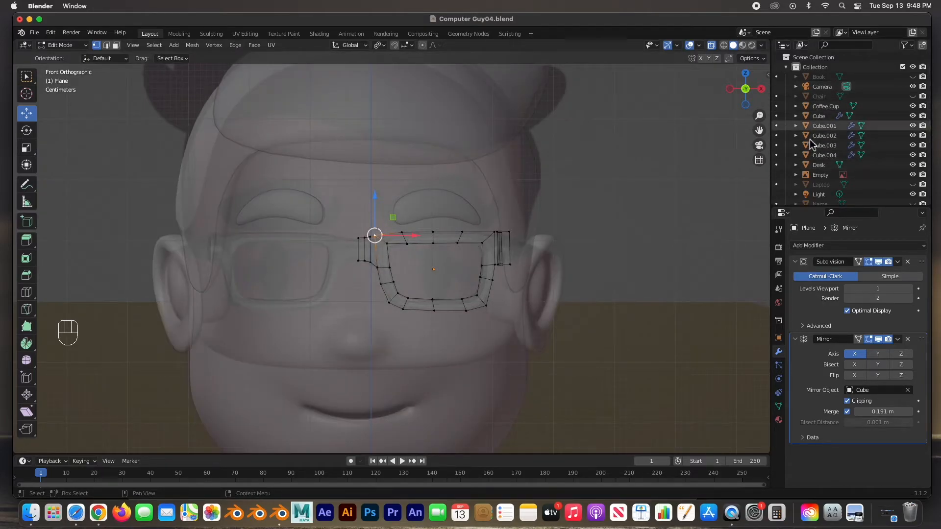
middle_click_drag(568, 180, 565, 142)
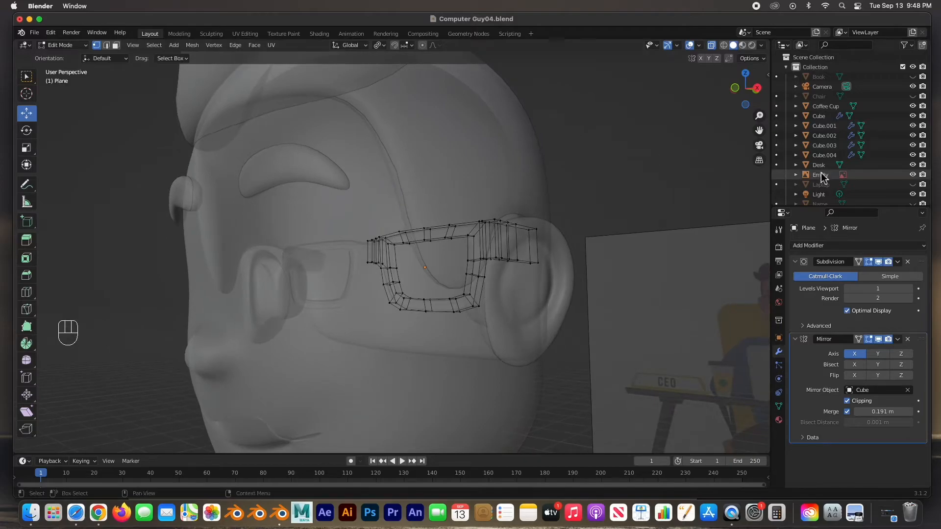
scroll(833, 180, "down", 2)
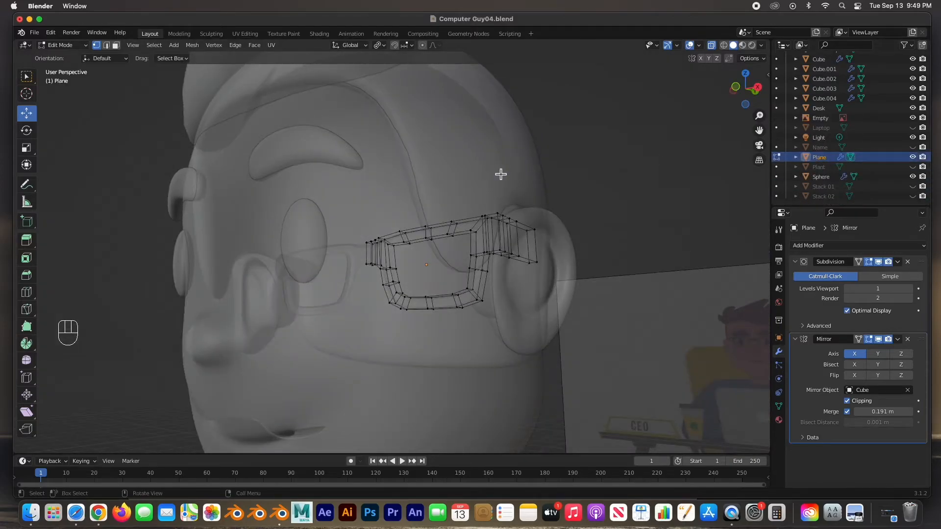
In Object Mode, move the glasses forward along Y from the side view until they sit in front of the face.
key("Tab")
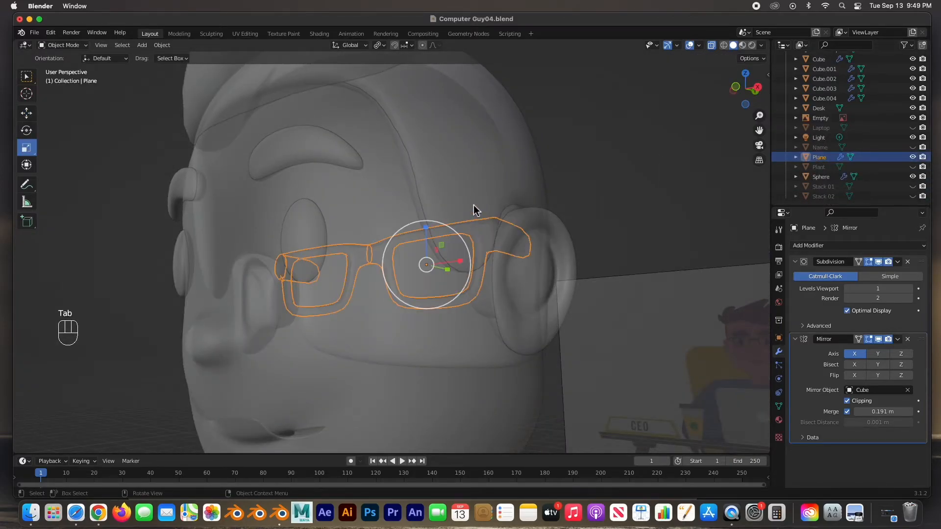
key("KP_3")
left_click(26, 113)
left_click_drag(436, 271, 242, 273)
middle_click_drag(237, 210, 323, 262)
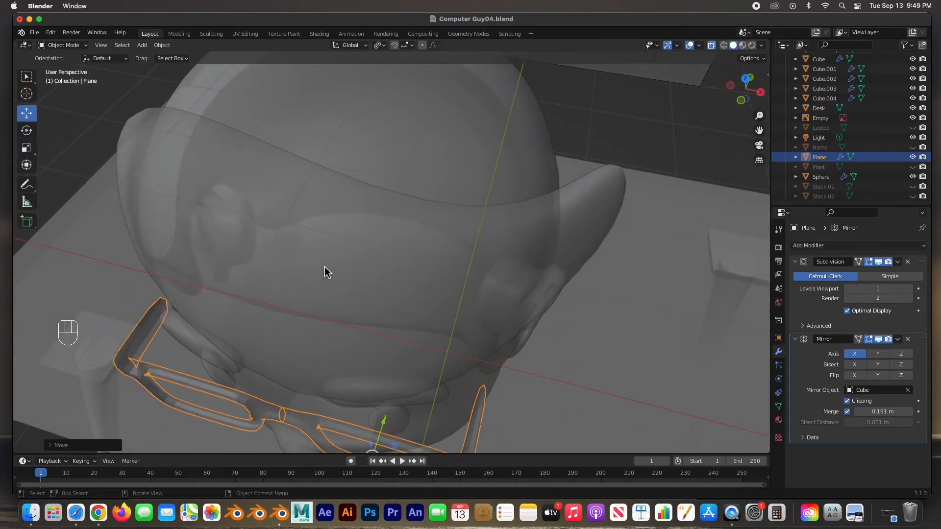
Enter Edit Mode on the glasses and frame the whole mesh in the top view.
key("KP_7")
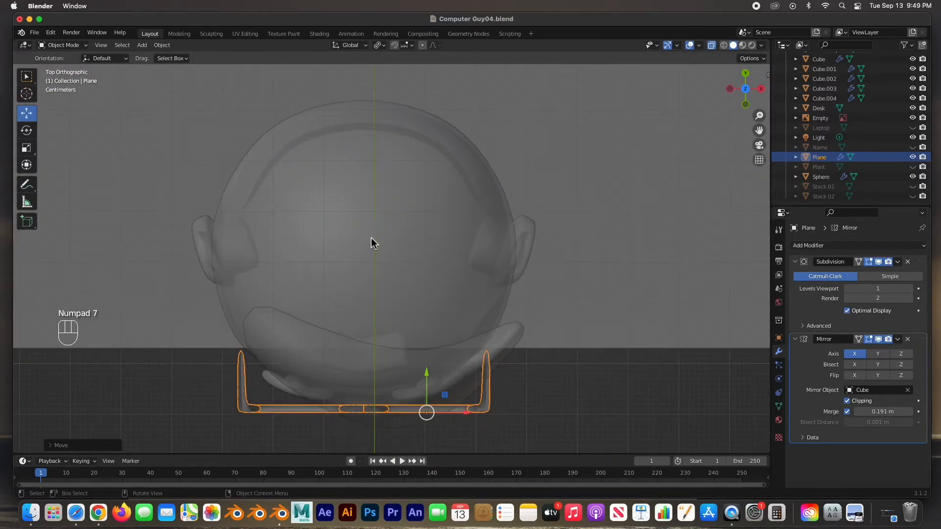
key("Tab")
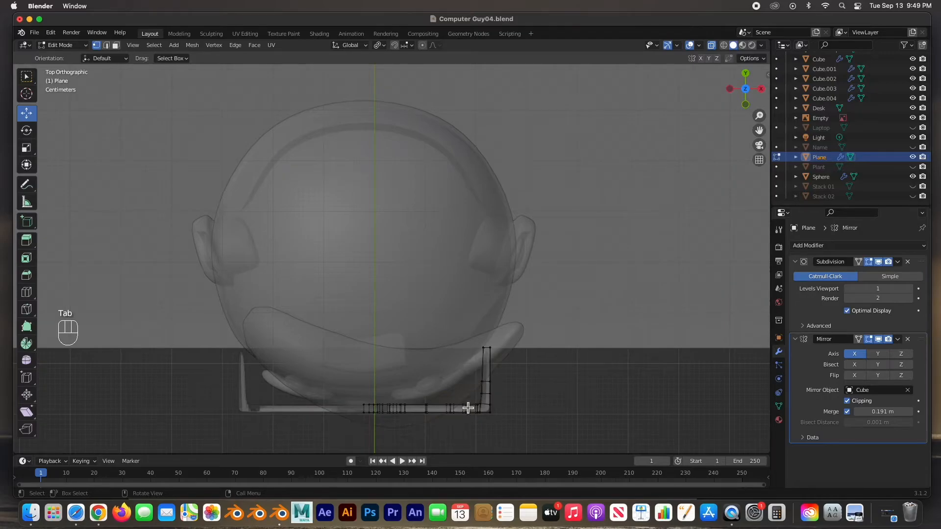
scroll(467, 406, "up", 2)
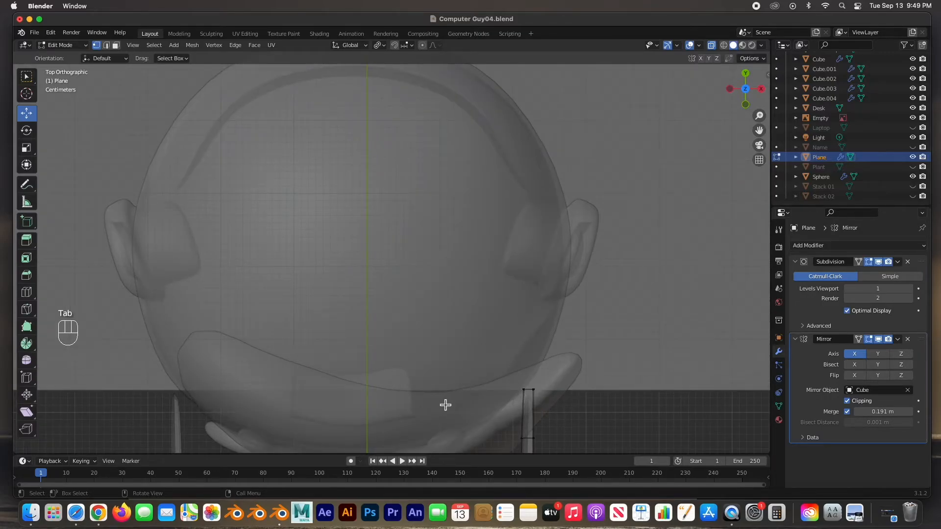
scroll(450, 404, "down", 3)
key("a")
key("KP_Decimal")
left_click_drag(377, 231, 551, 282)
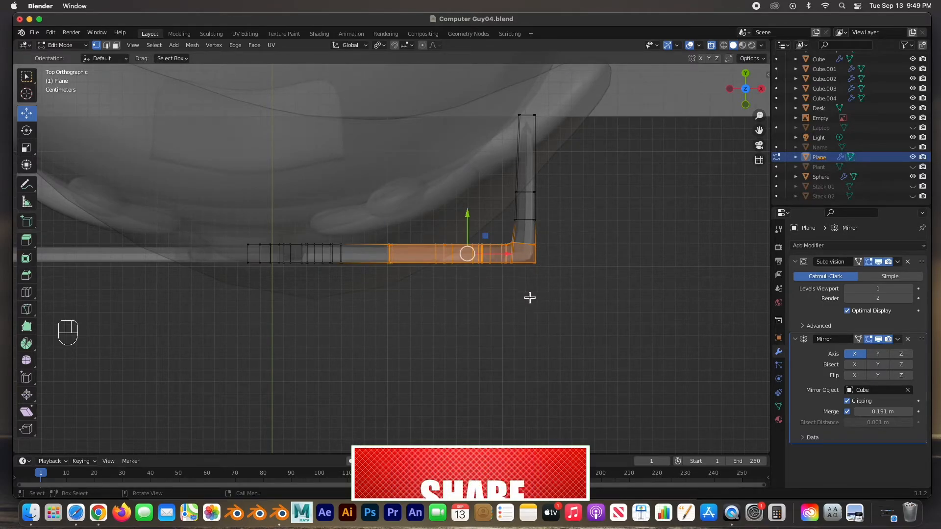
key("r")
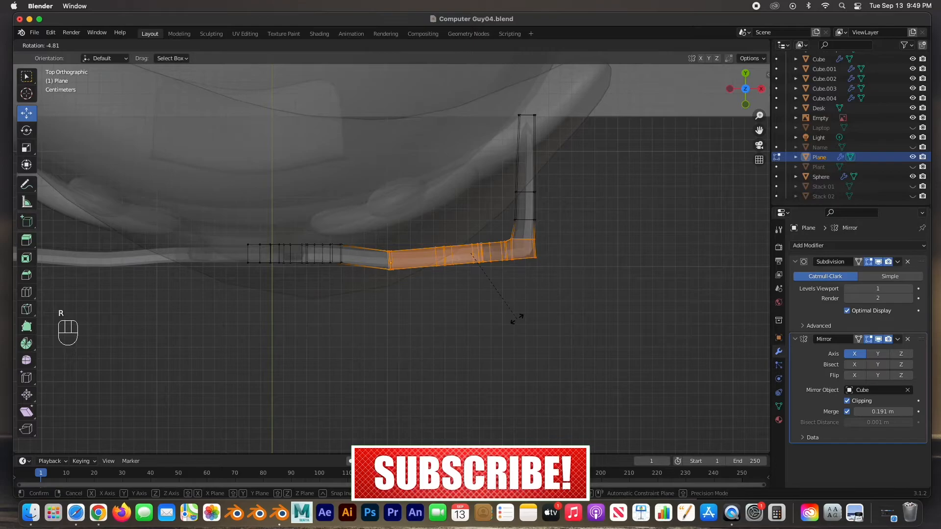
left_click(517, 318)
key("super+z")
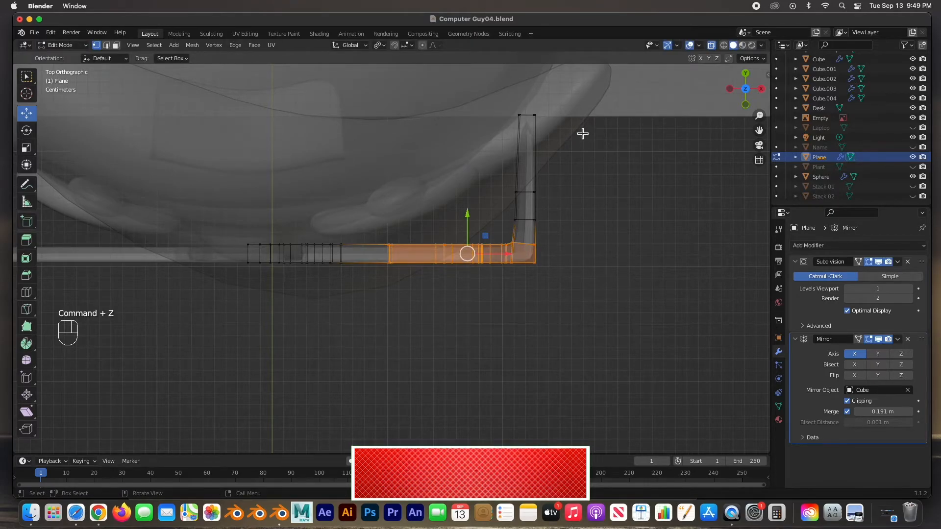
Select the outer half of the lens frame with its temple arm, rotate it slightly toward the head, and move it back a little.
left_click_drag(579, 96, 372, 309)
key("r")
left_click(538, 306)
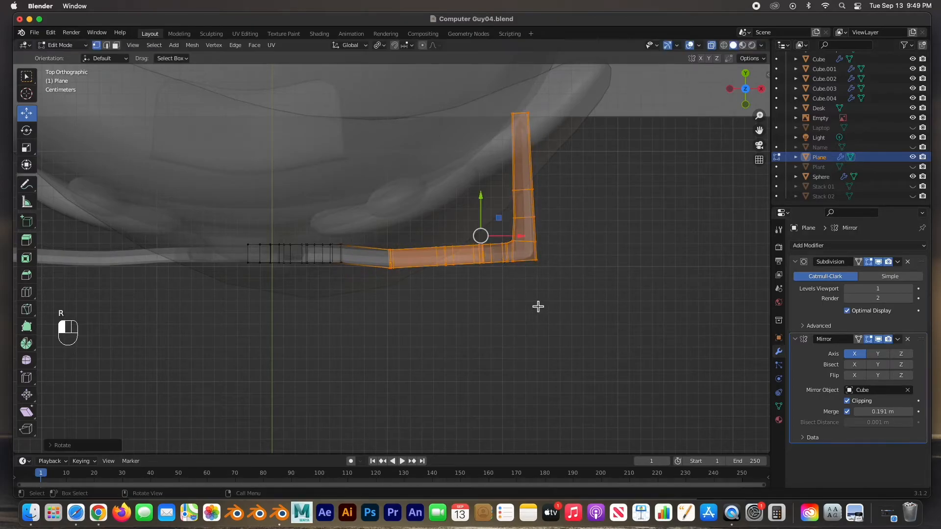
key("g")
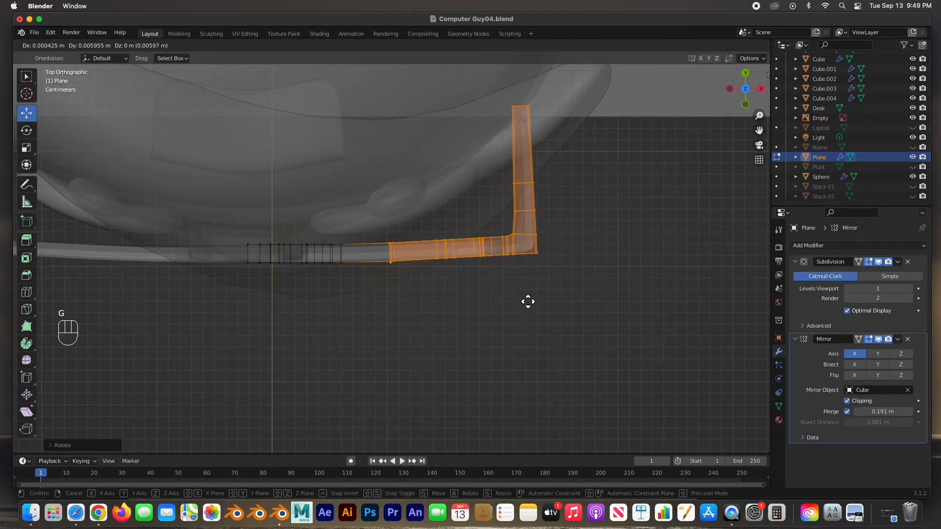
left_click(527, 300)
Select the outer part of the lens frame with its temple arm, rotate it about 4 degrees toward the head, and move it back about 0.007 m.
left_click_drag(594, 319, 436, 100)
key("r")
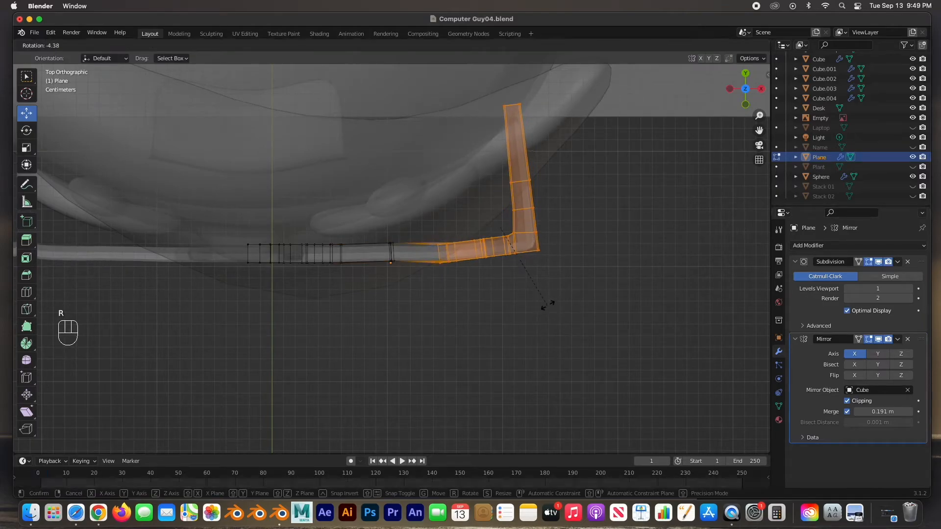
left_click(547, 304)
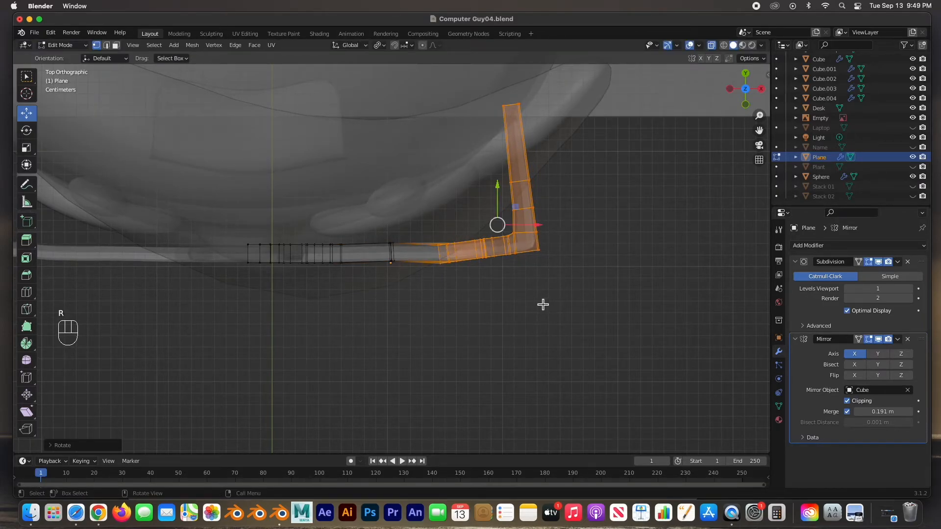
key("g")
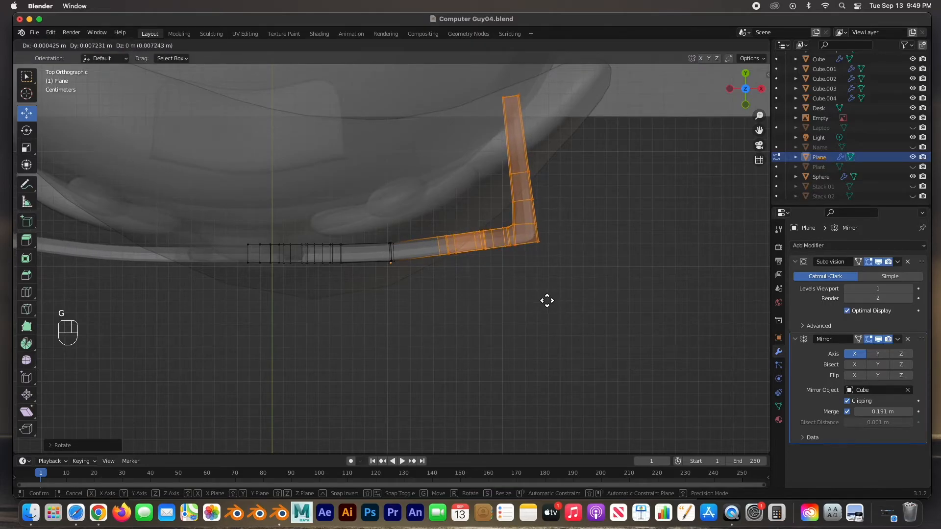
left_click(547, 301)
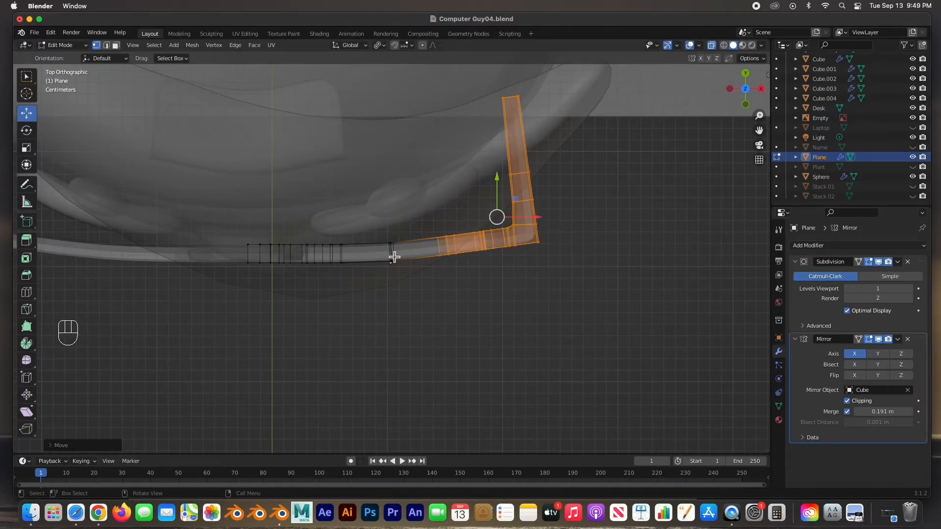
Select only the frame's outer corner with the temple arm, rotate it further toward the head, and move it back and inward about 0.007 m.
left_click_drag(585, 287, 478, 83)
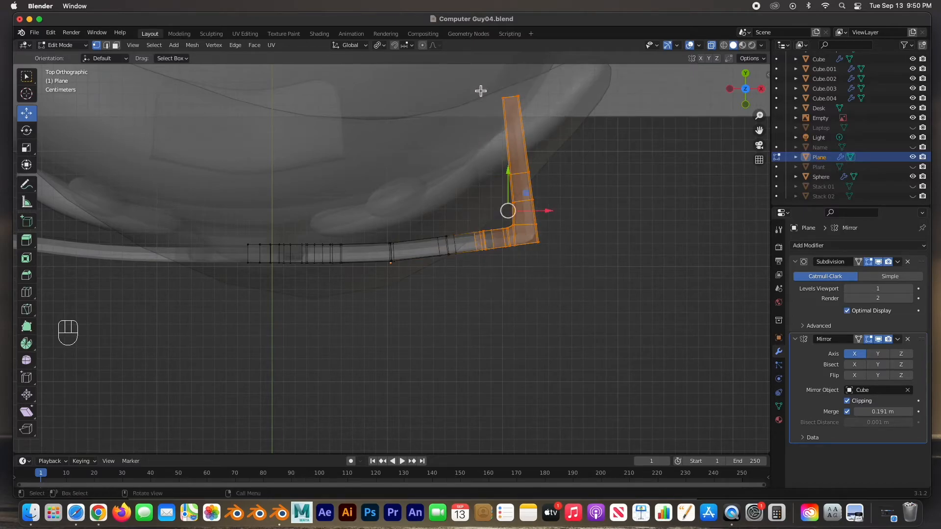
left_click_drag(583, 341, 482, 130)
key("r")
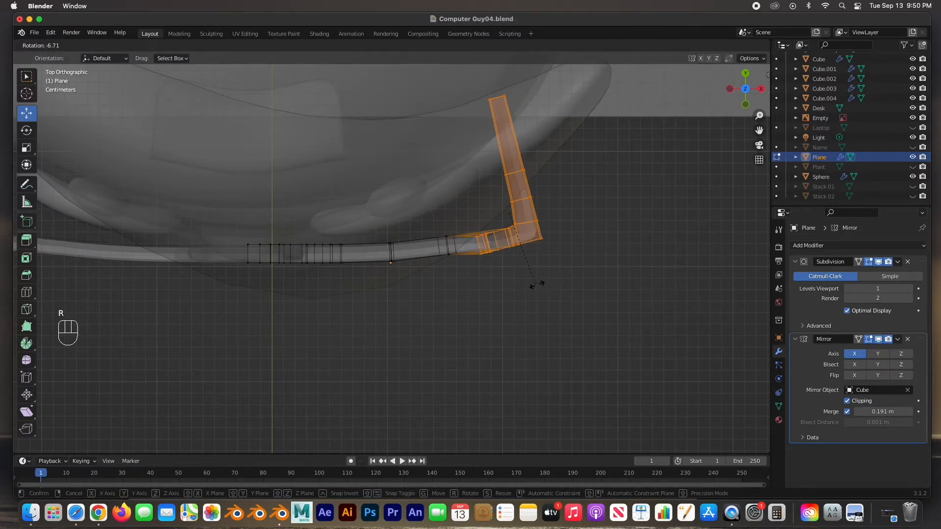
left_click(538, 285)
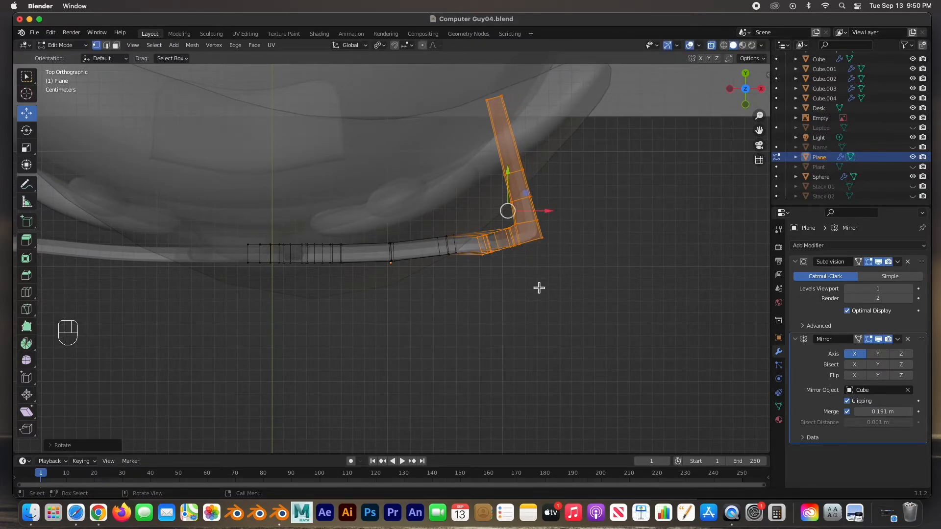
key("g")
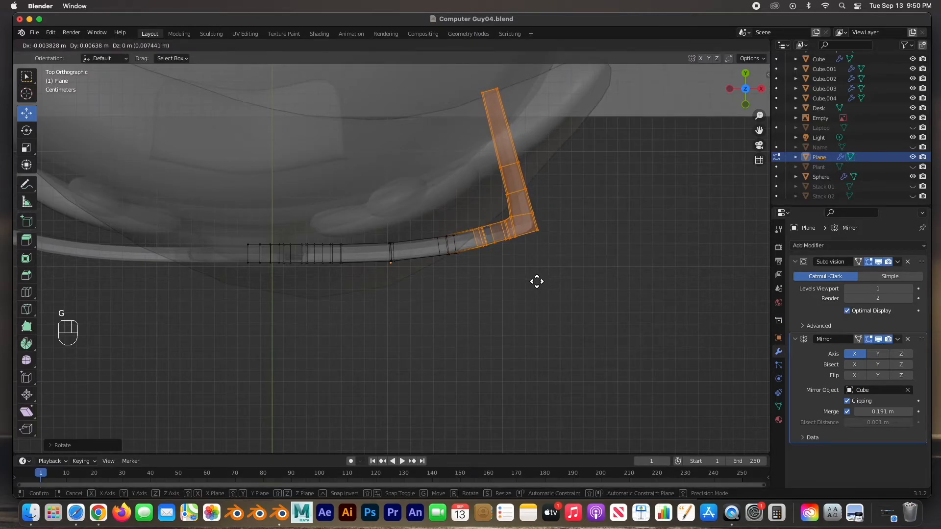
right_click(536, 282)
Rotate the temple arm outward, realign its base with the frame corner, and shift its end back and outward to follow the head.
left_click_drag(451, 80, 586, 222)
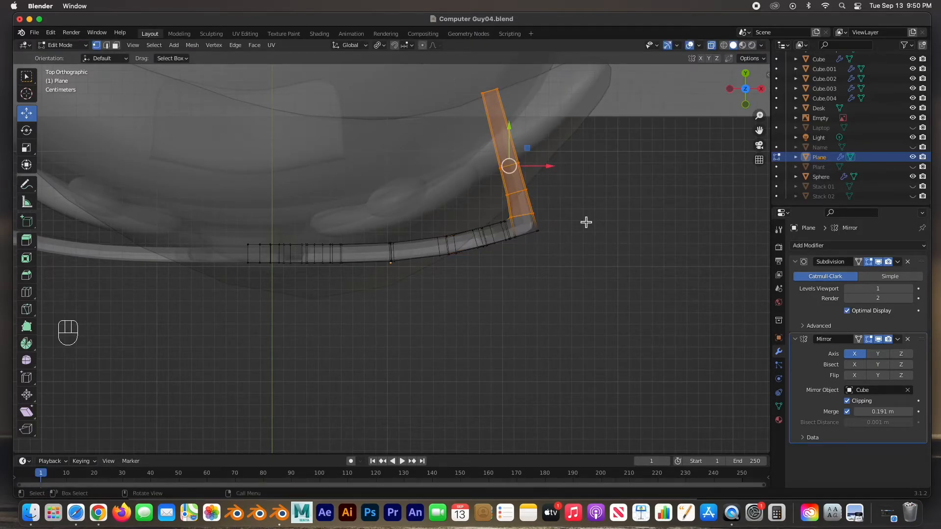
key("r")
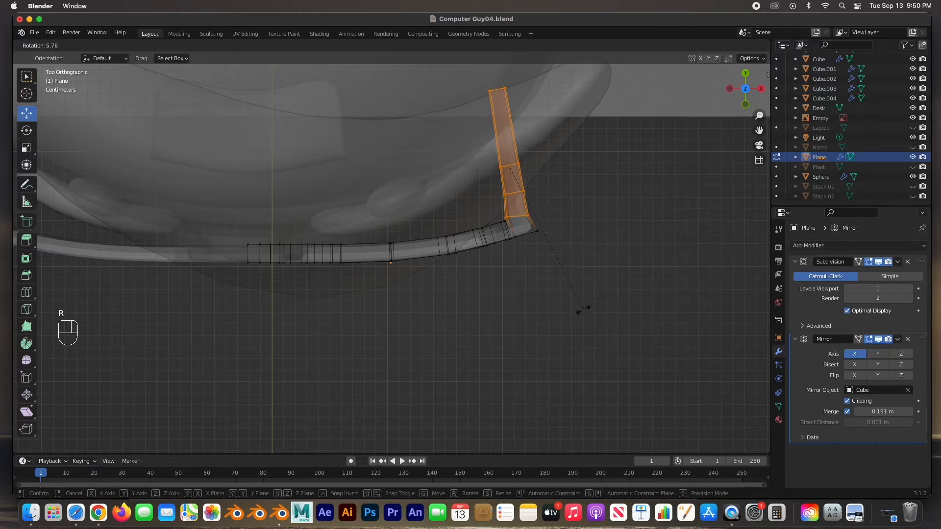
left_click(544, 324)
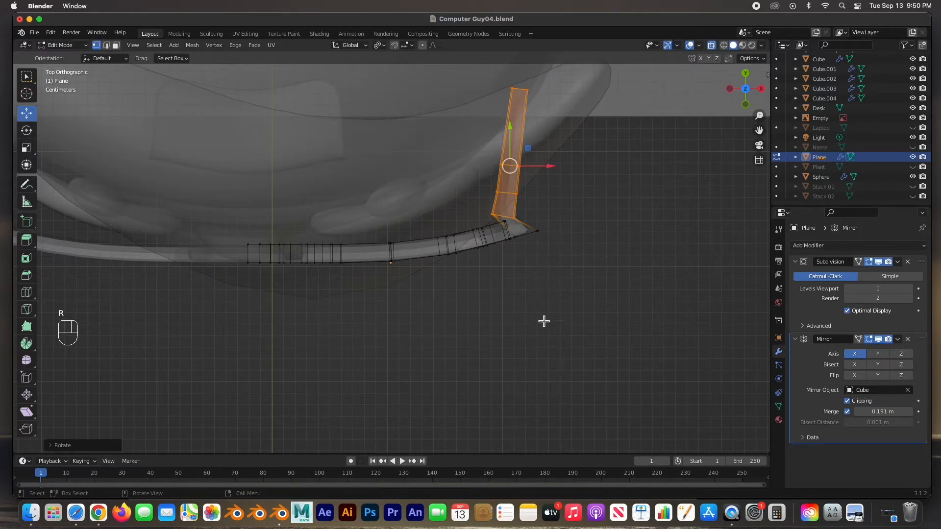
left_click_drag(508, 200, 544, 163)
scroll(547, 220, "down", 3)
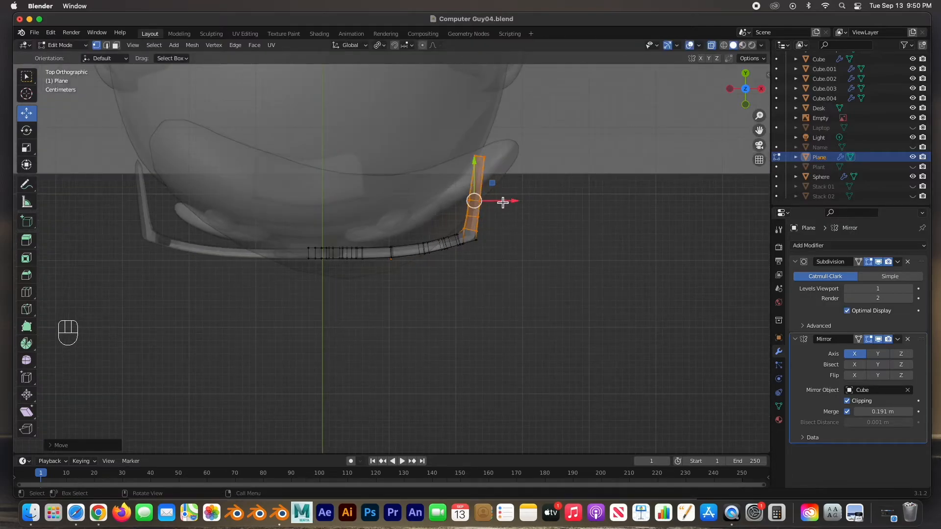
left_click_drag(458, 142, 499, 131)
left_click_drag(454, 195, 501, 216)
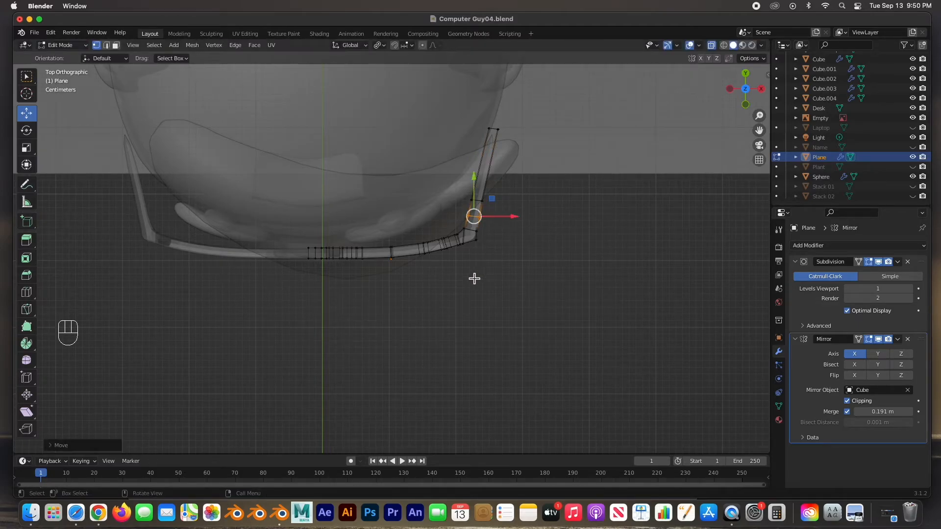
In the side view, select the end of the temple arm and move it forward along Y to shorten the arm.
key("KP_1")
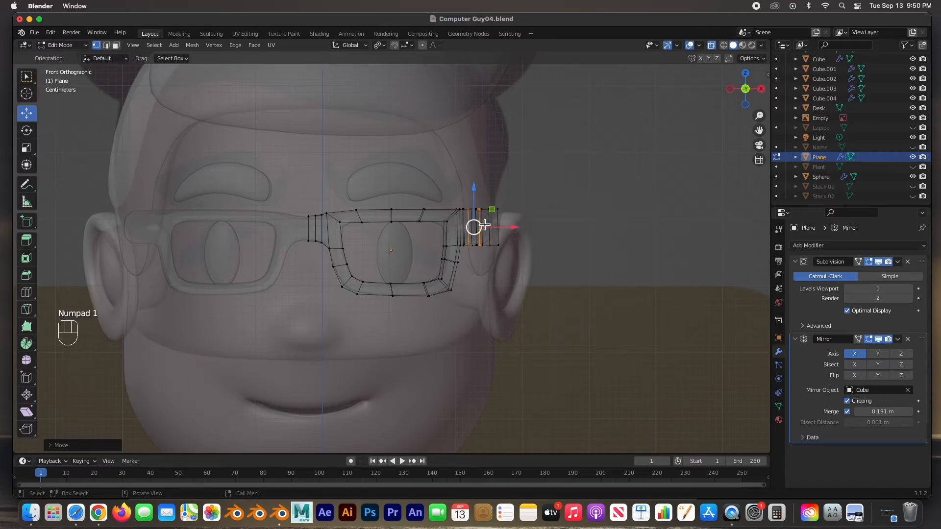
scroll(491, 243, "up", 3)
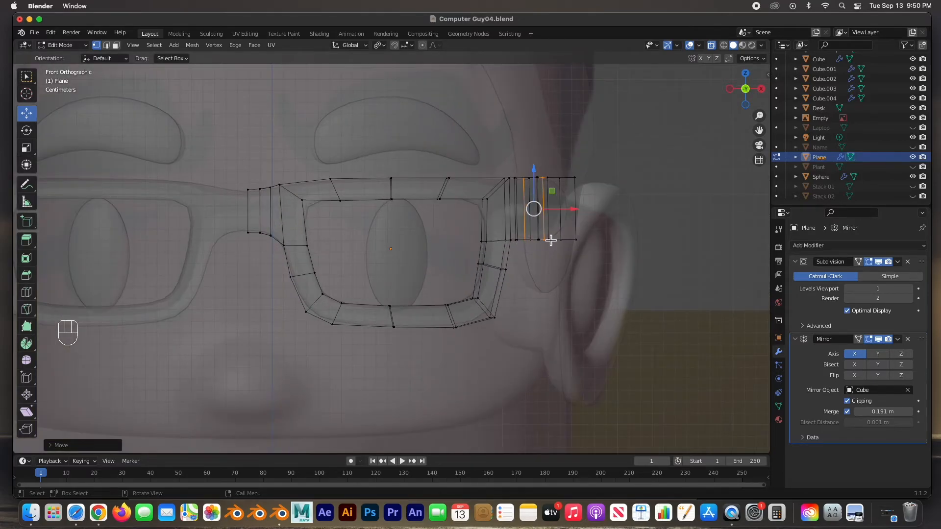
key("KP_3")
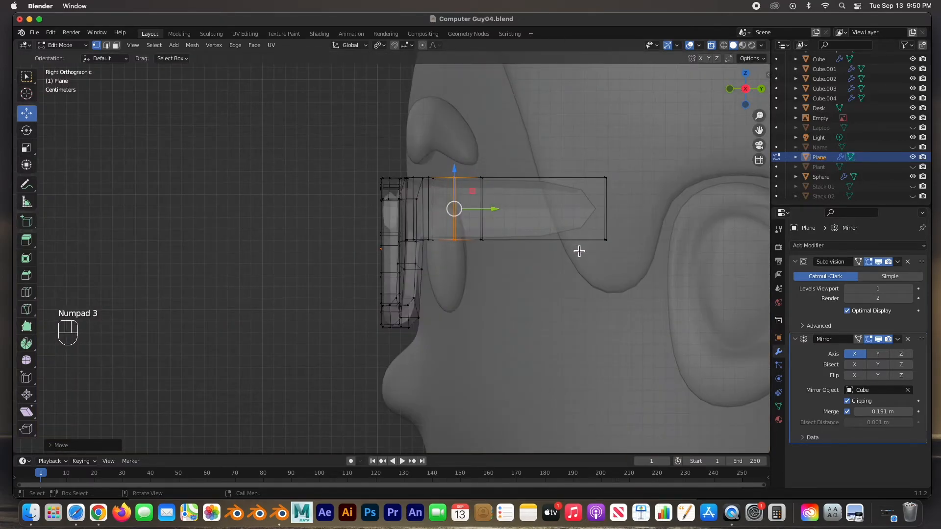
scroll(579, 251, "down", 3)
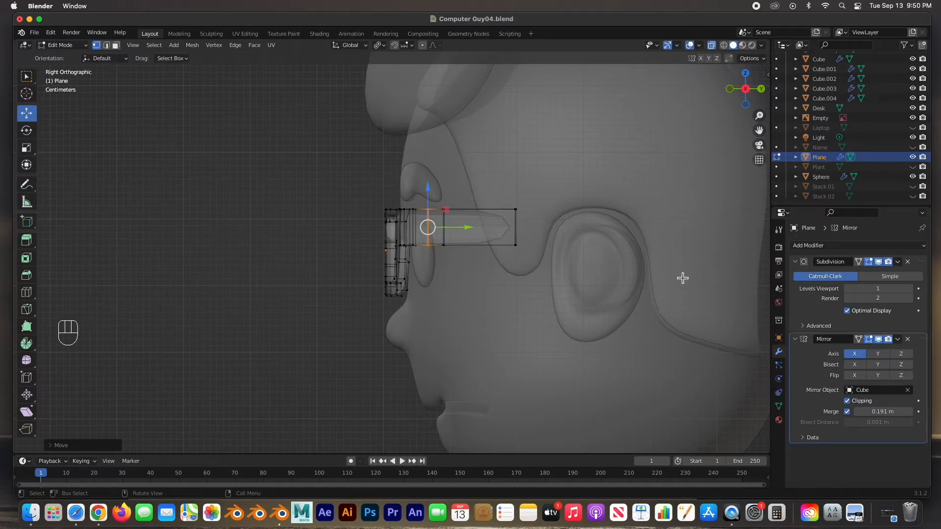
left_click_drag(532, 198, 512, 259)
left_click_drag(549, 227, 508, 227)
Raise the lower vertices of the temple arm along Z so its underside tapers upward from the hinge to the end.
scroll(477, 266, "up", 1)
scroll(476, 265, "up", 2)
left_click_drag(551, 261, 537, 202)
left_click_drag(506, 269, 482, 209)
left_click_drag(471, 260, 436, 221)
key("g")
key("z")
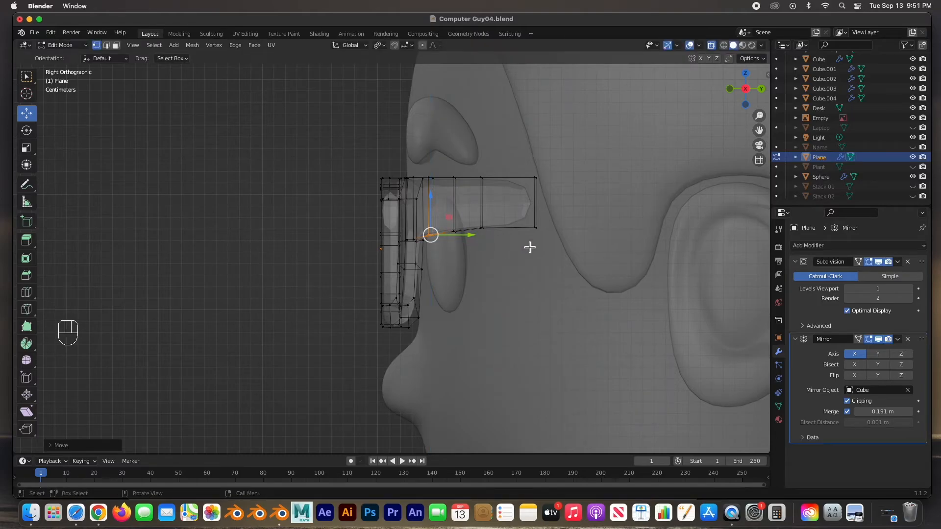
left_click_drag(549, 250, 535, 206)
In face select mode, select the end face of the temple arm and extrude it back toward the ear.
middle_click_drag(554, 202, 478, 228)
key("3")
left_click(394, 238)
middle_click_drag(394, 239, 401, 244)
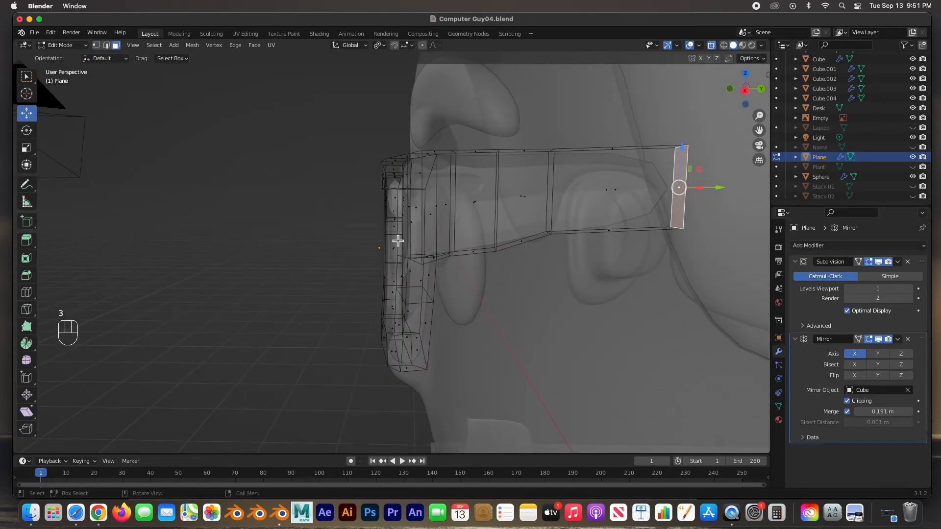
key("KP_3")
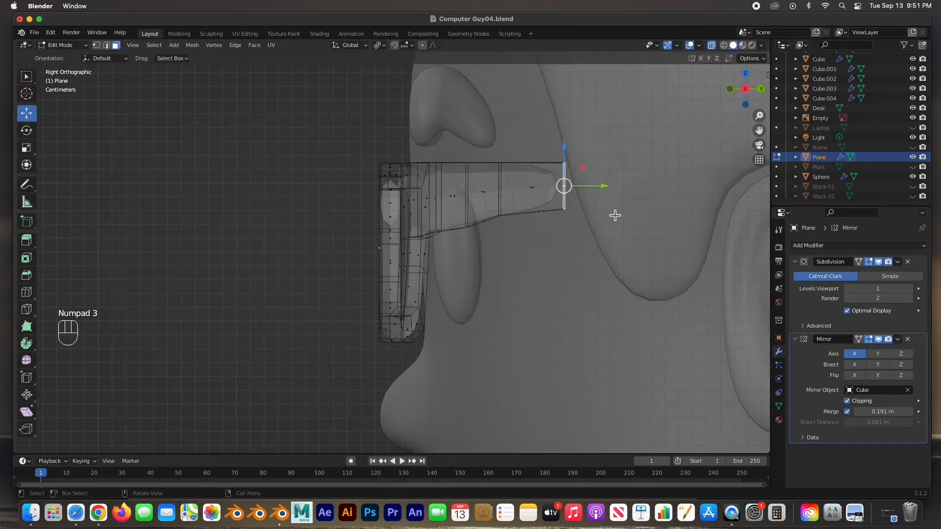
key("e")
left_click(714, 206)
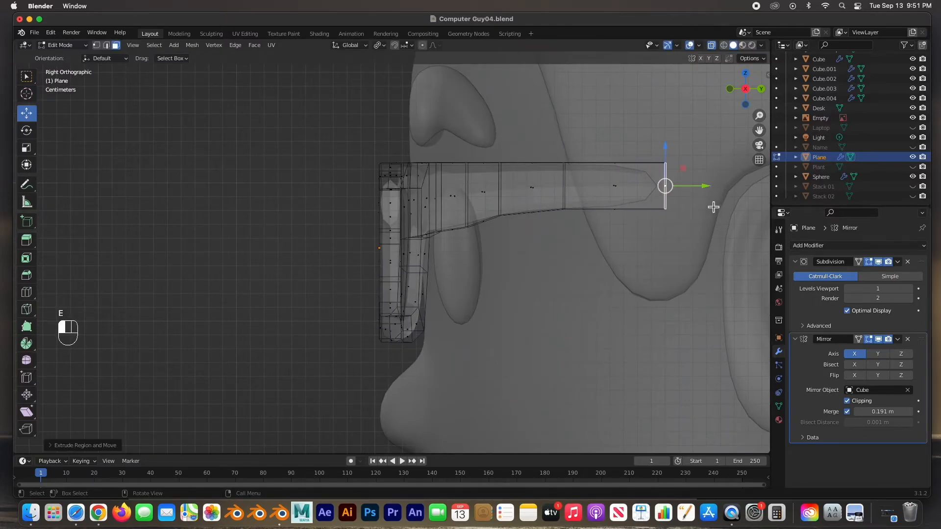
Raise the extruded end face of the temple arm slightly and scale it down along Z.
scroll(645, 207, "down", 3)
left_click_drag(551, 195, 550, 189)
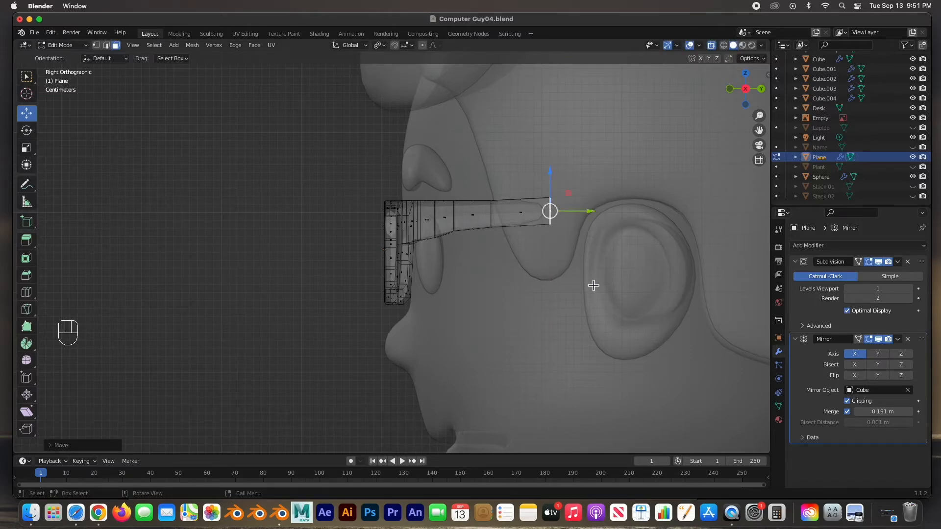
left_click(26, 148)
left_click_drag(550, 181, 551, 184)
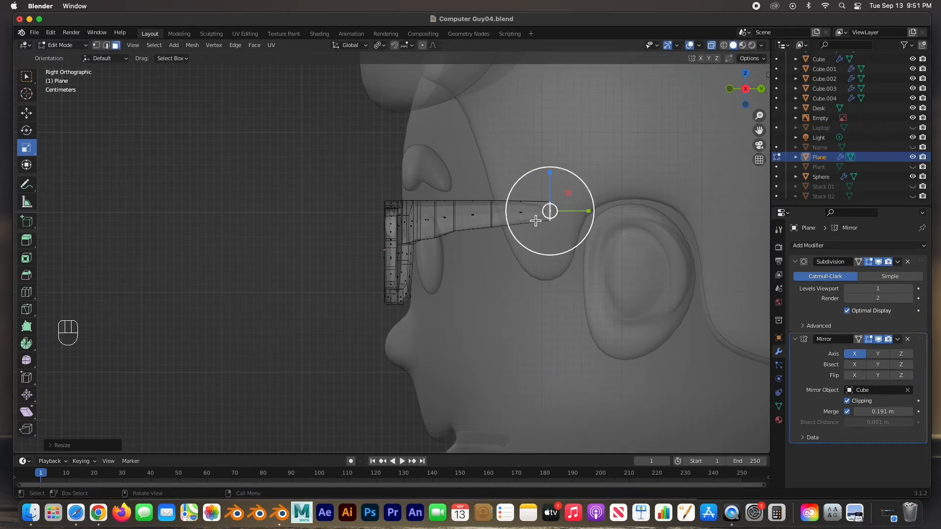
Extrude the end face back to the top of the ear, scale it thinner along Z, and raise it slightly.
key("e")
left_click(623, 211)
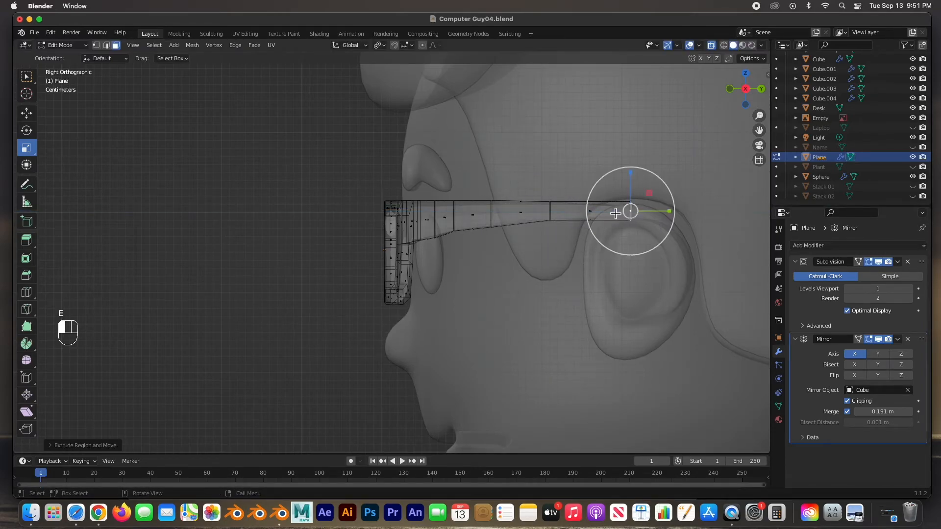
left_click_drag(631, 175, 632, 183)
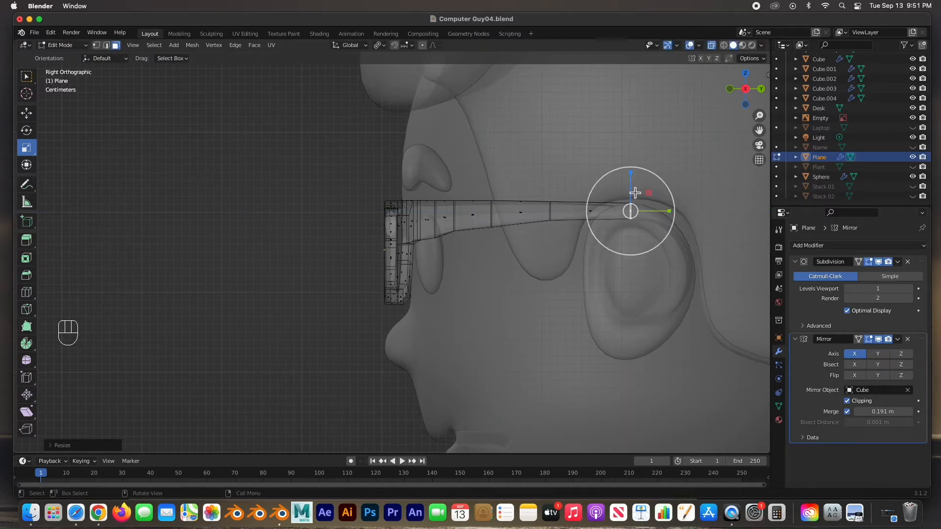
left_click(27, 116)
left_click_drag(632, 186, 632, 181)
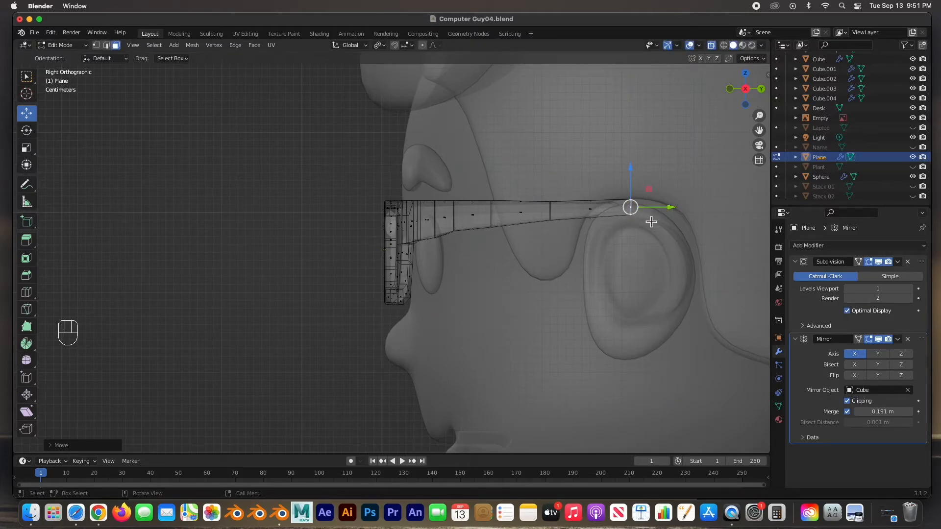
Extrude the temple arm's end past the top of the ear, rotate the face downward, and move it slightly forward and down.
key("e")
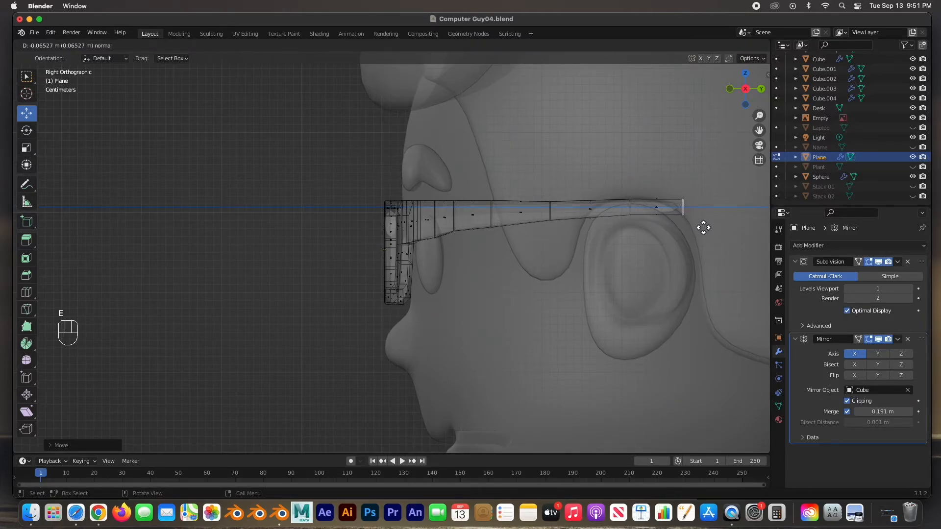
left_click(699, 222)
key("r")
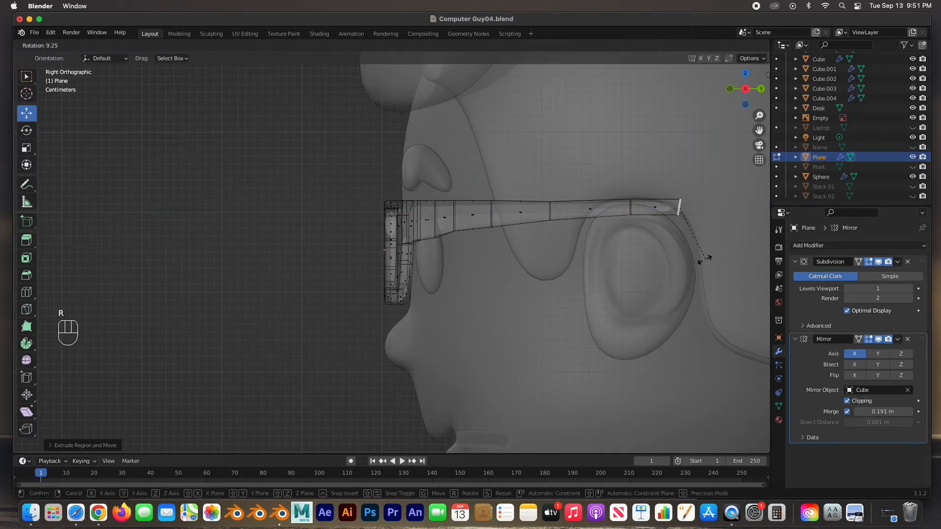
left_click(679, 265)
left_click_drag(686, 214, 675, 221)
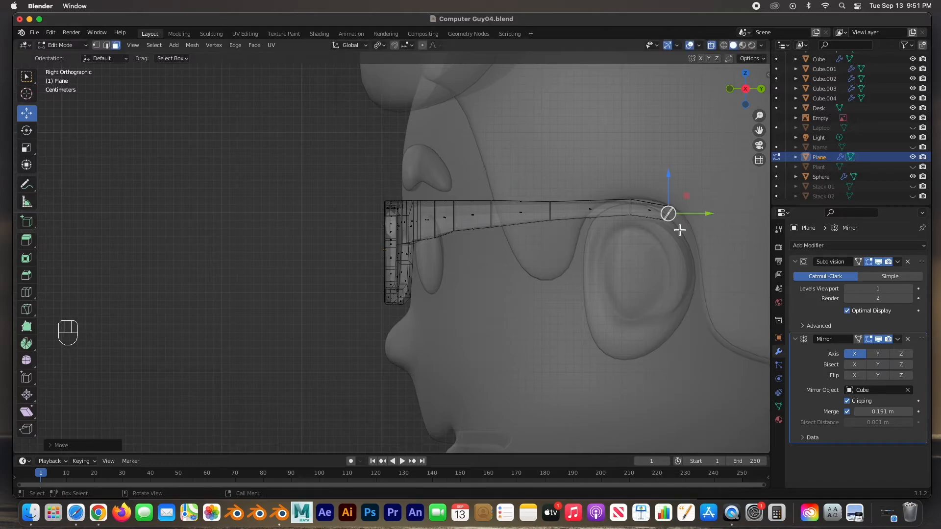
Extrude another segment toward the back of the ear, tilt its end face further, and move it down and slightly forward.
key("e")
left_click(716, 245)
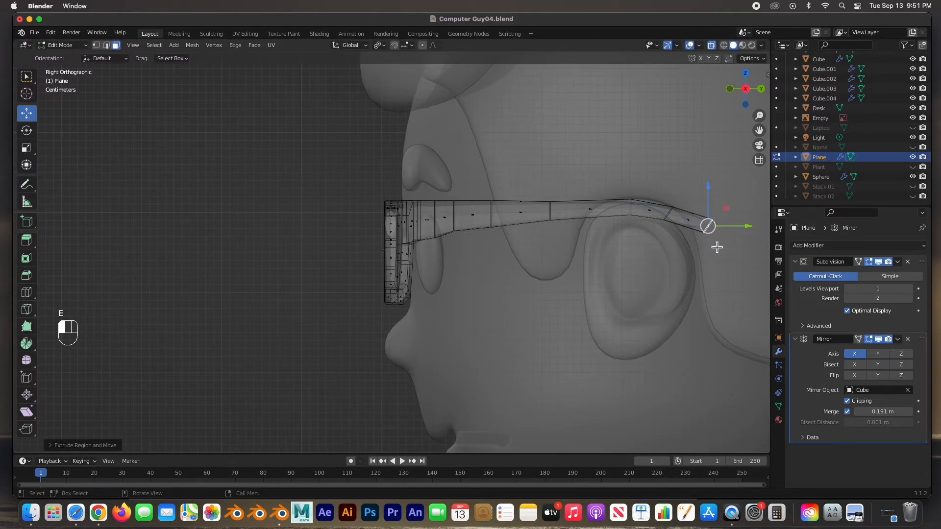
key("r")
left_click(712, 255)
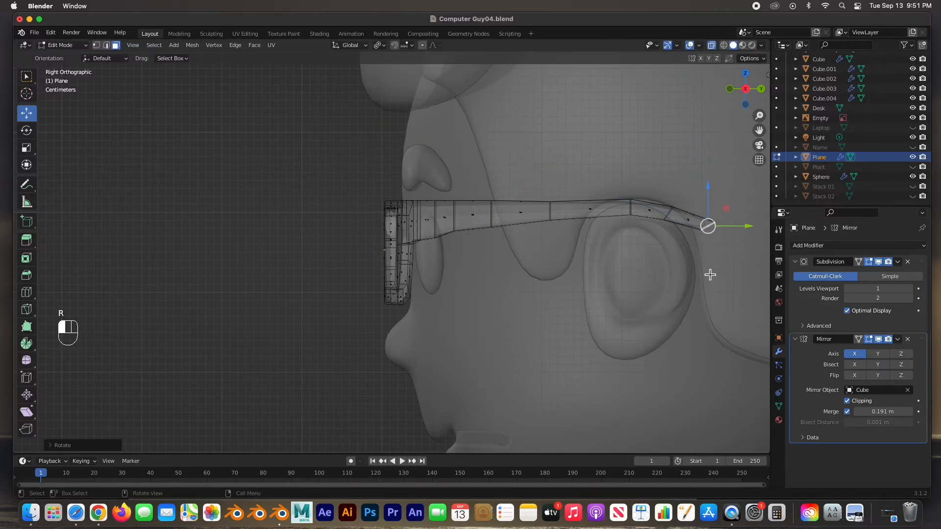
left_click_drag(708, 227, 690, 231)
Extrude a last segment down behind the ear, rotate its end face to nearly horizontal, and move it down to form the ear hook.
key("e")
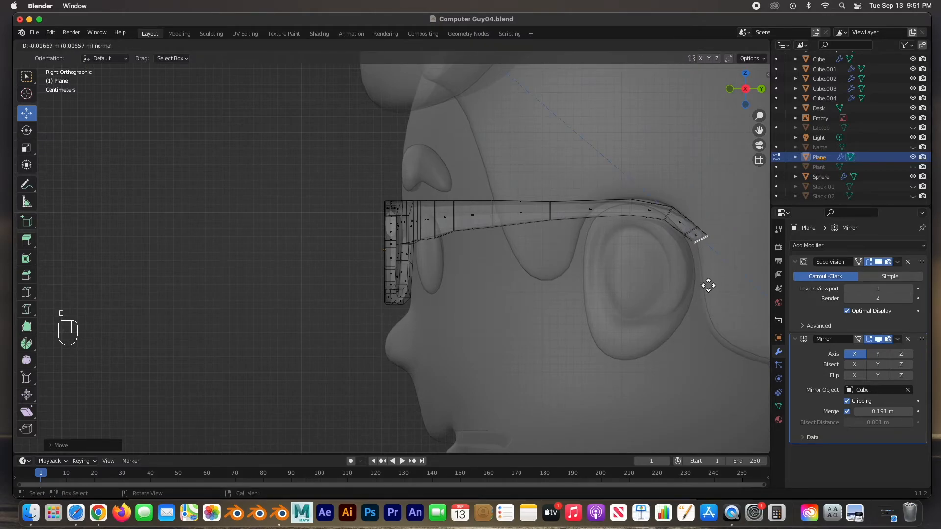
left_click(713, 289)
key("r")
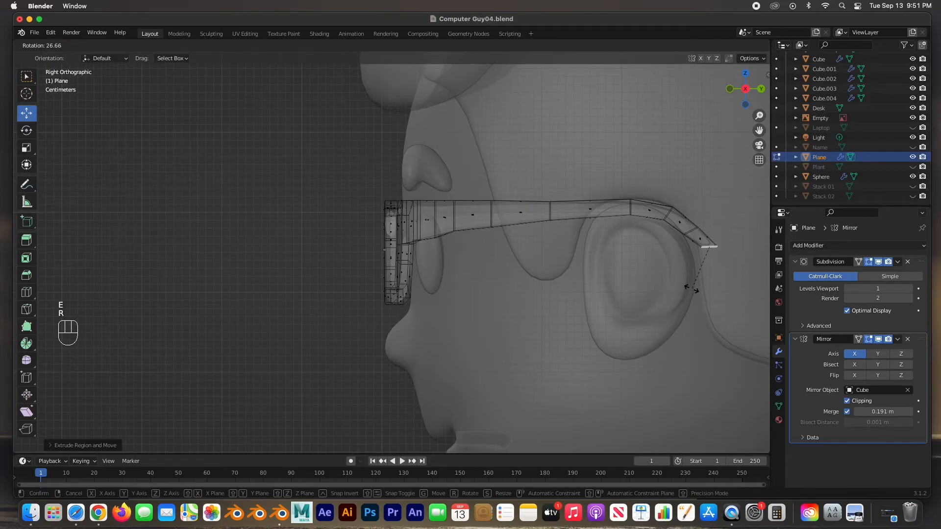
left_click(692, 290)
mouse_move(717, 250)
left_mouse_down()
mouse_move(697, 257)
mouse_move(706, 260)
left_mouse_up()
scroll(711, 297, "up", 2)
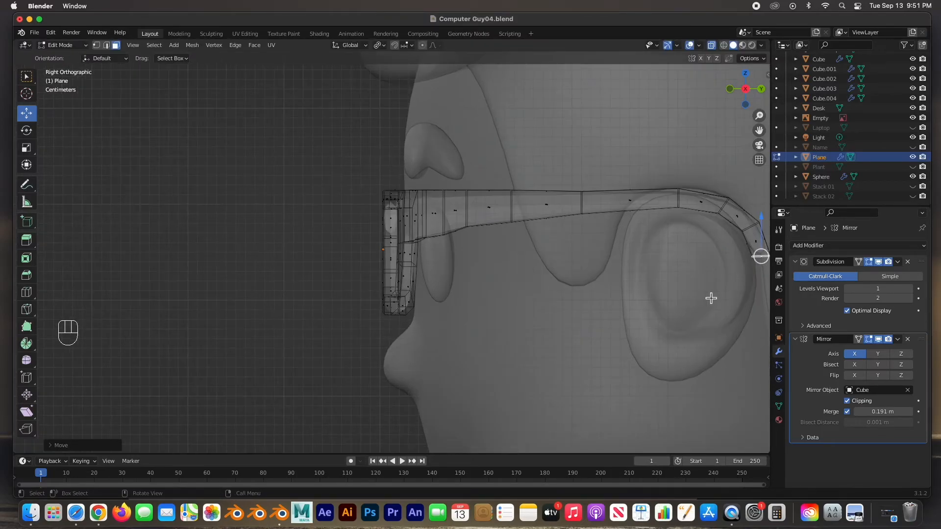
scroll(710, 296, "down", 3)
middle_click_drag(706, 277, 590, 275)
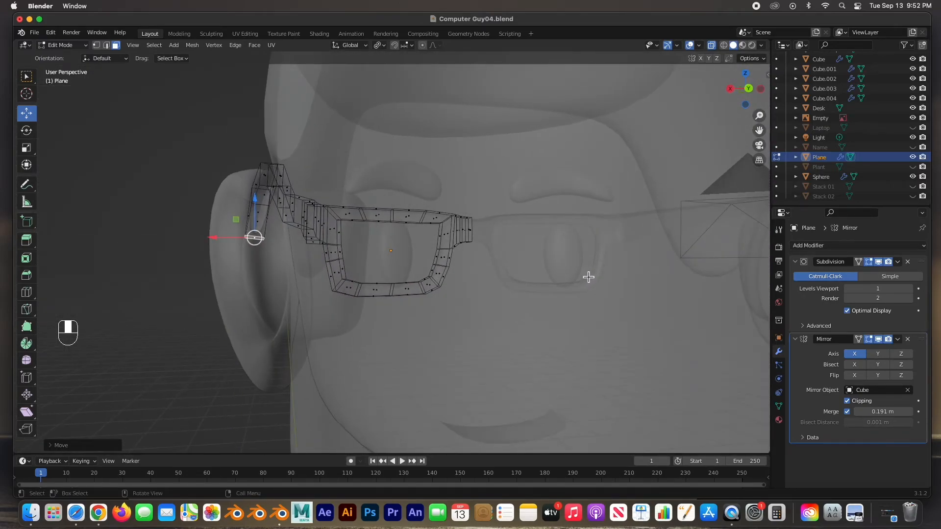
Extrude the temple arm's end face about 0.048 m further down behind the ear and shift the new end slightly backward.
key("KP_7")
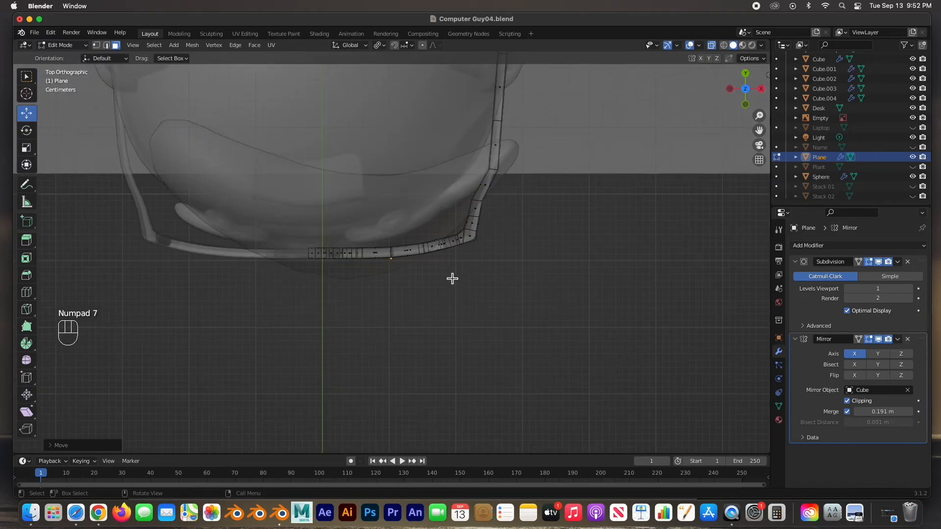
key("shift")
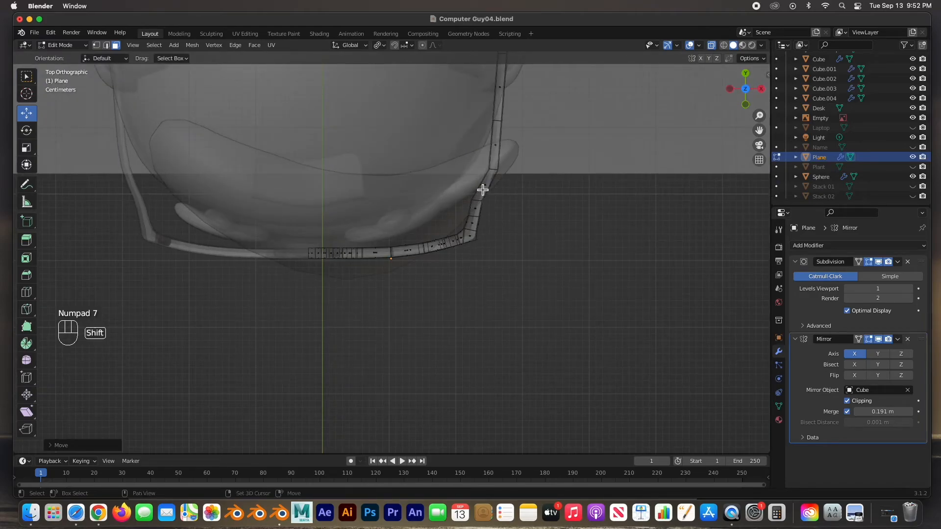
middle_click_drag(473, 167, 418, 340, "shift")
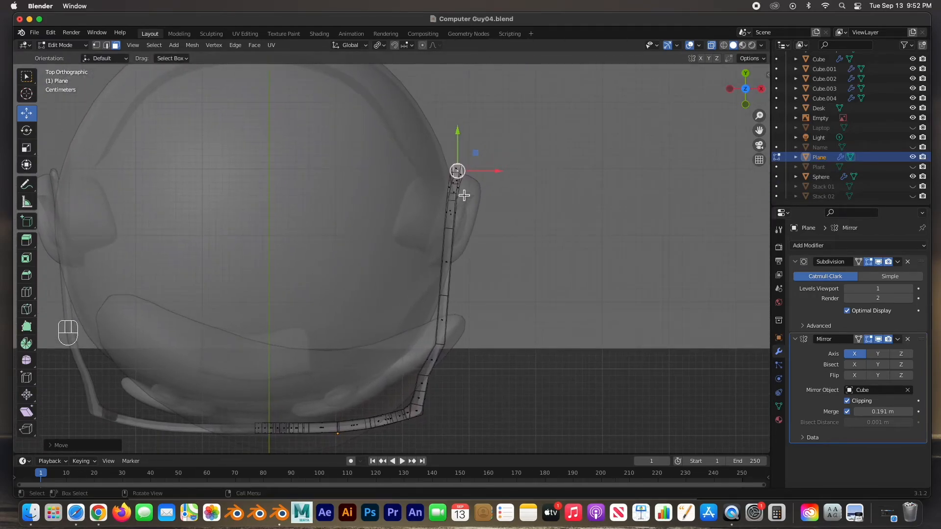
scroll(451, 212, "up", 3)
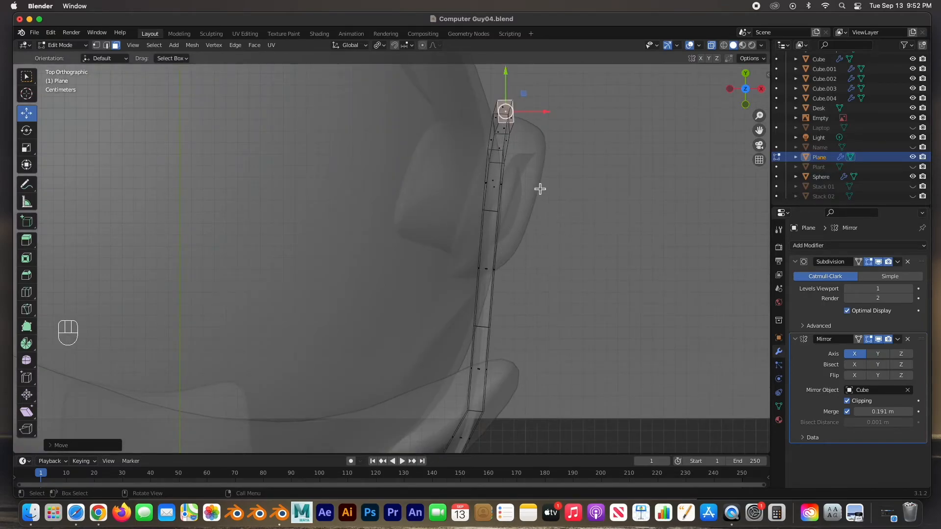
key("KP_3")
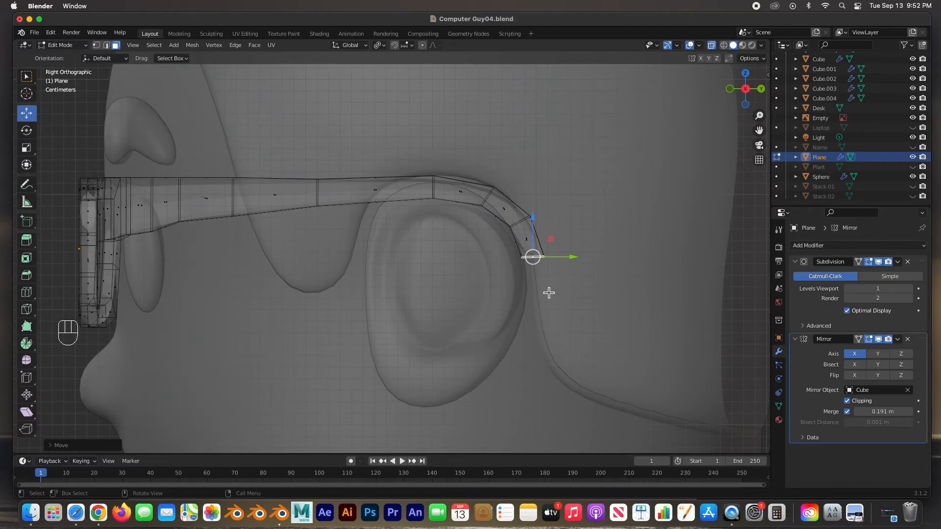
key("e")
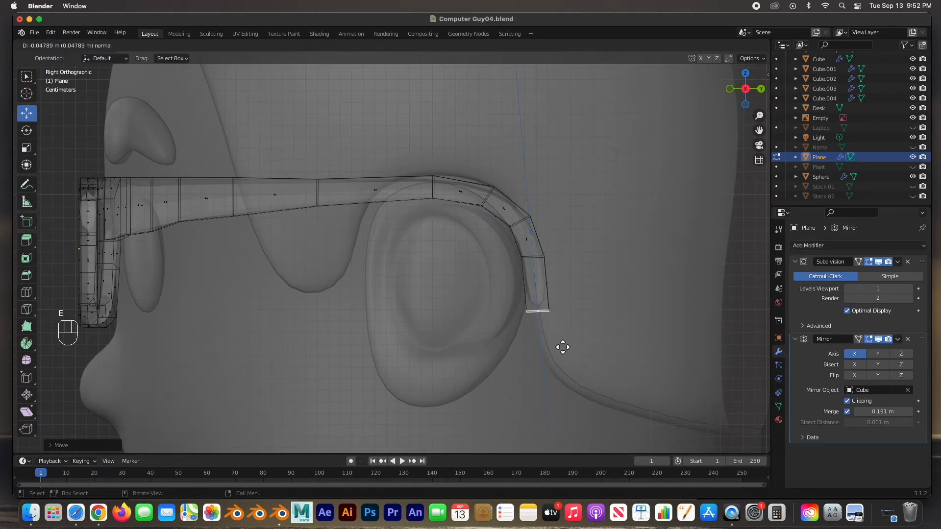
left_click(562, 347)
left_click_drag(546, 318, 559, 319)
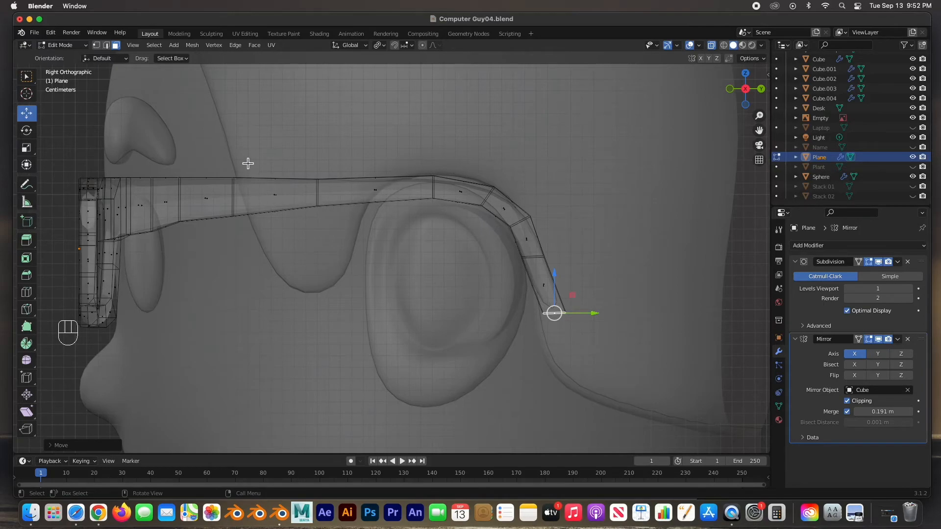
Reposition the temple arm's vertex loops just behind the hinge, working from the top view, to smooth the bend around the face.
key("KP_7")
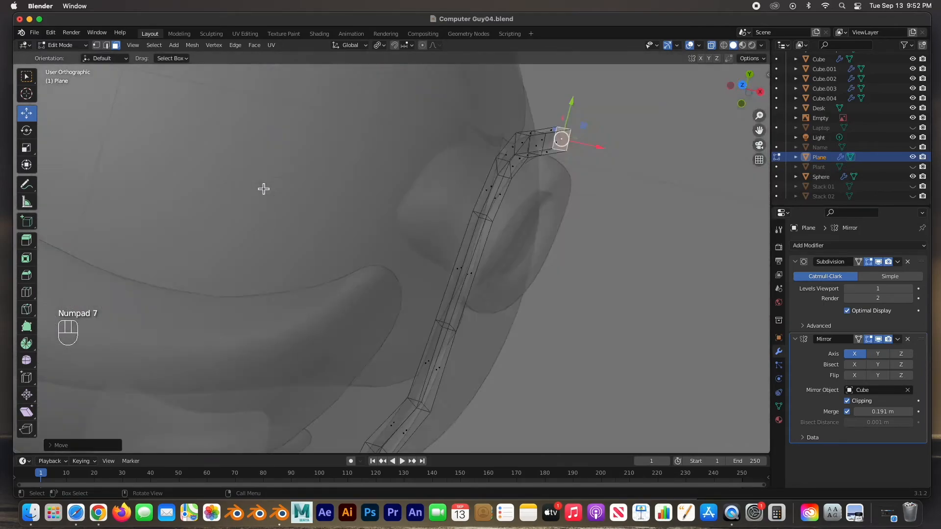
scroll(398, 276, "down", 2)
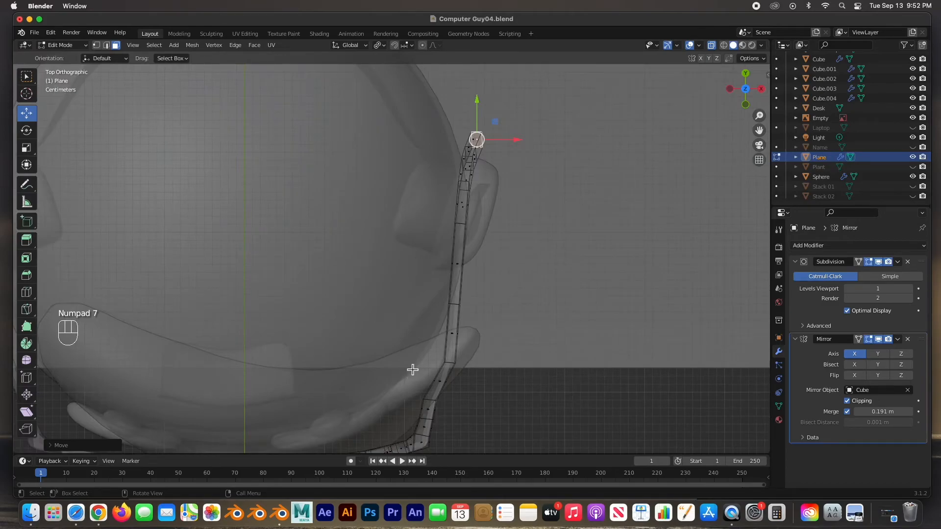
scroll(396, 370, "down", 2)
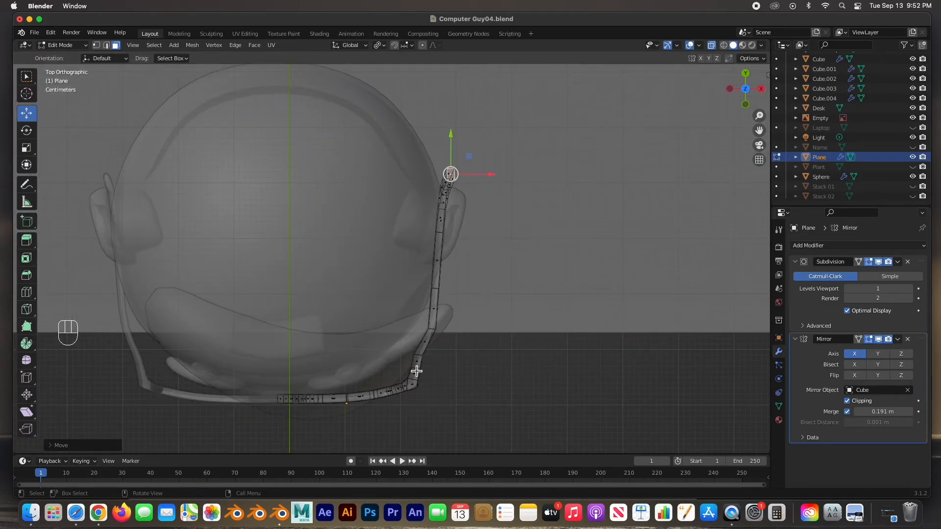
scroll(413, 366, "up", 2)
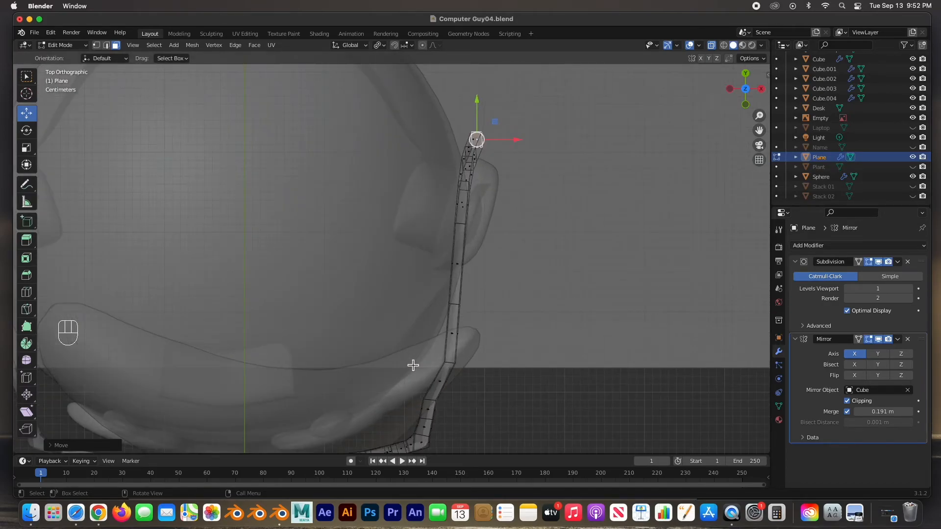
left_click_drag(411, 387, 462, 420)
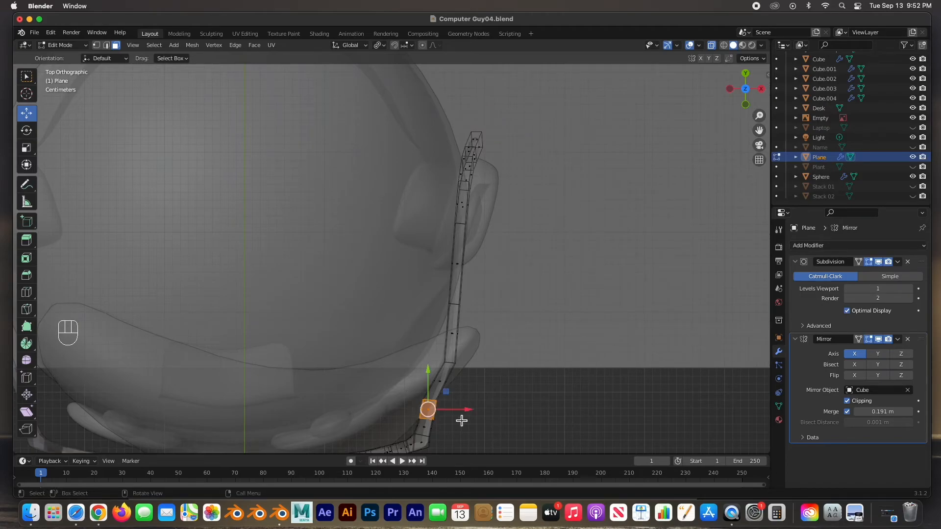
key("KP_Decimal")
scroll(443, 345, "down", 5)
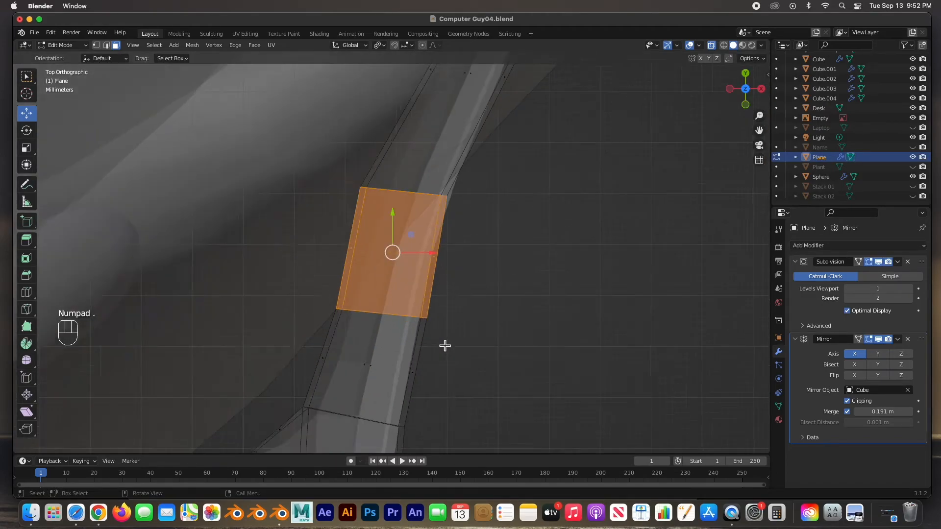
scroll(433, 316, "up", 2)
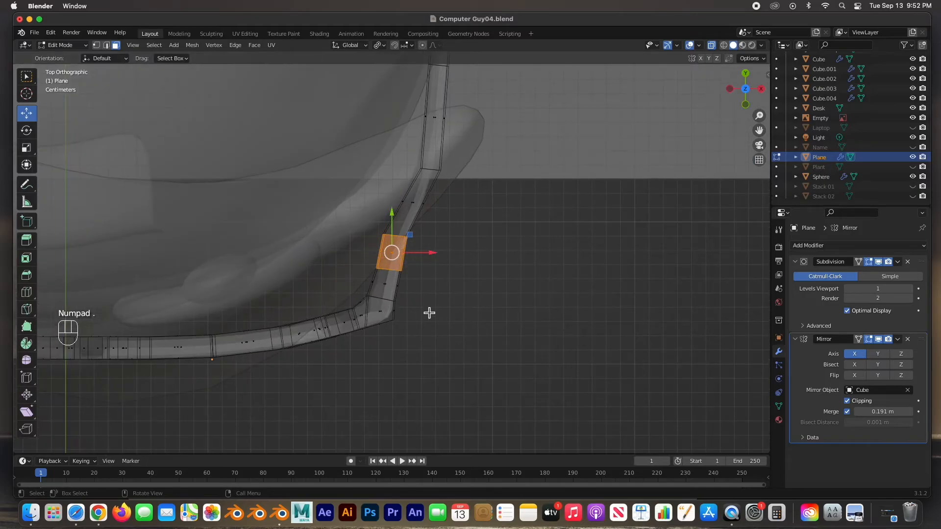
key("1")
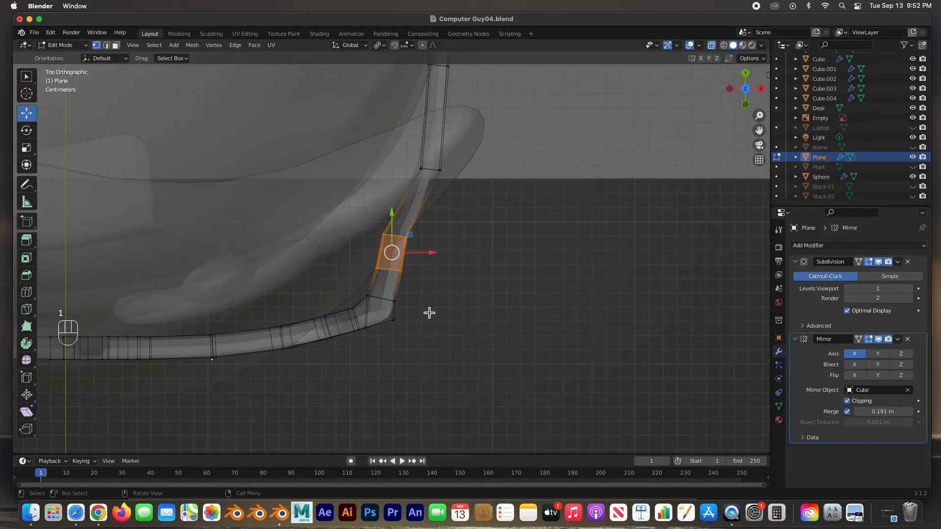
left_click(435, 286)
left_click_drag(352, 218, 447, 238)
left_click_drag(358, 261, 434, 285)
left_click_drag(429, 274, 427, 295)
left_click(422, 307)
left_click_drag(386, 221, 449, 238)
left_click_drag(419, 159, 463, 170)
Raise the lower-edge vertices of the temple arm in side view to slim its taper between the hinge and the ear.
middle_click_drag(472, 255, 375, 160)
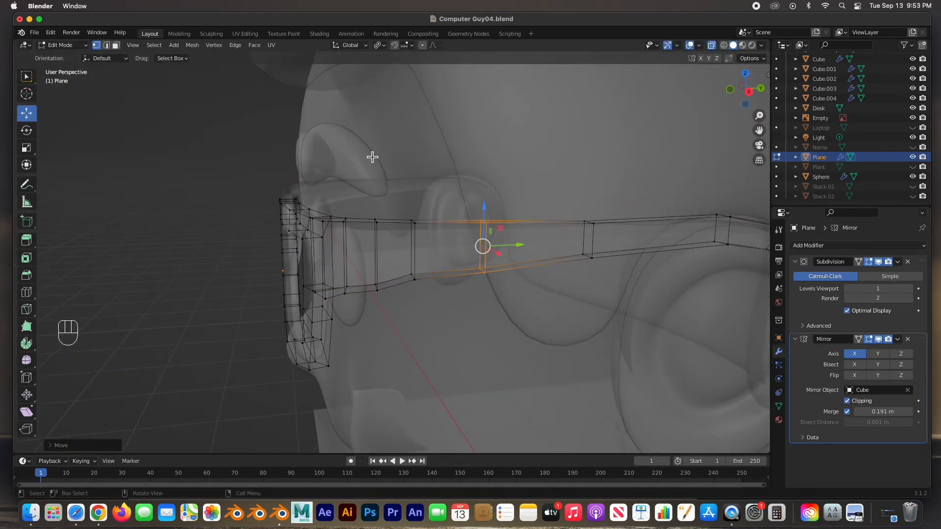
key("KP_3")
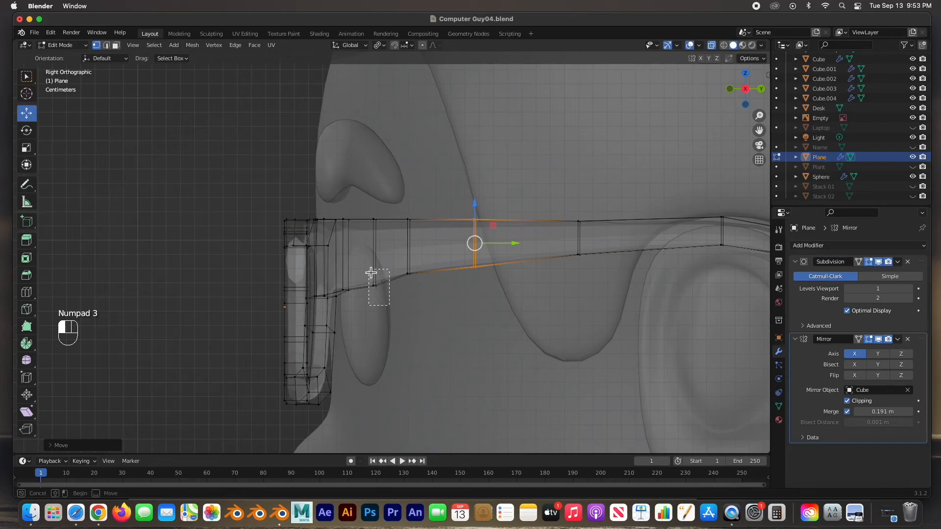
left_click(375, 273)
mouse_move(374, 279)
left_mouse_down()
mouse_move(380, 271)
mouse_move(374, 279)
left_mouse_up()
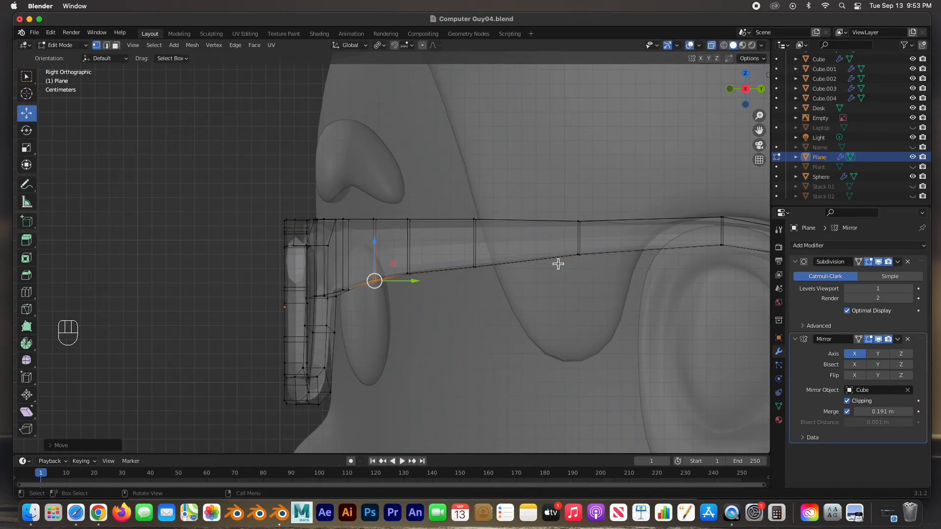
left_click(474, 267)
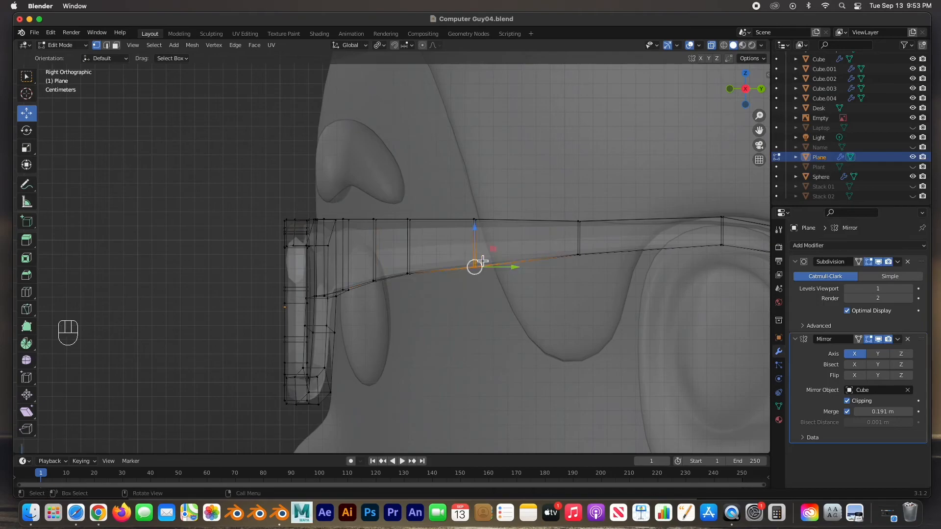
left_click_drag(475, 265, 479, 246)
left_click_drag(604, 278, 586, 240)
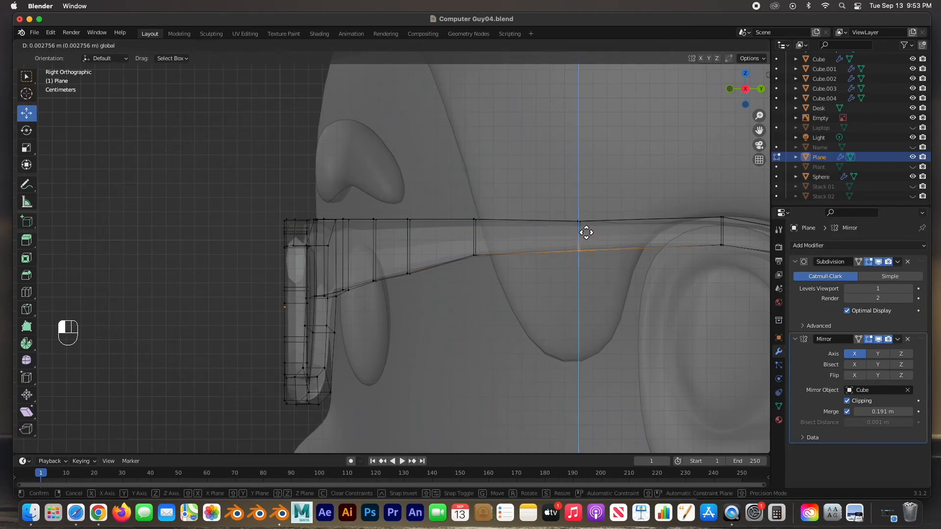
scroll(646, 260, "down", 4)
scroll(606, 259, "up", 3)
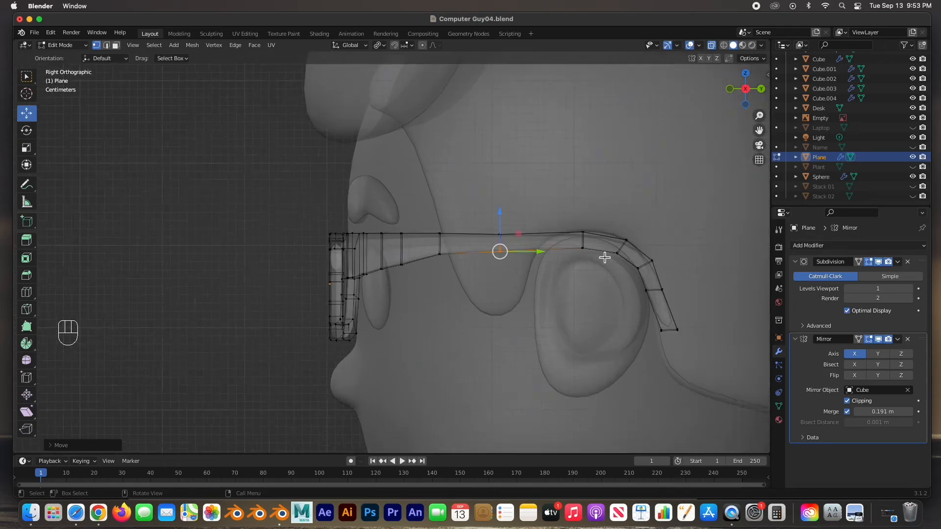
Turn off X-ray, return to Object Mode, and shade the glasses smooth.
middle_click_drag(605, 259, 718, 146)
left_click(711, 46)
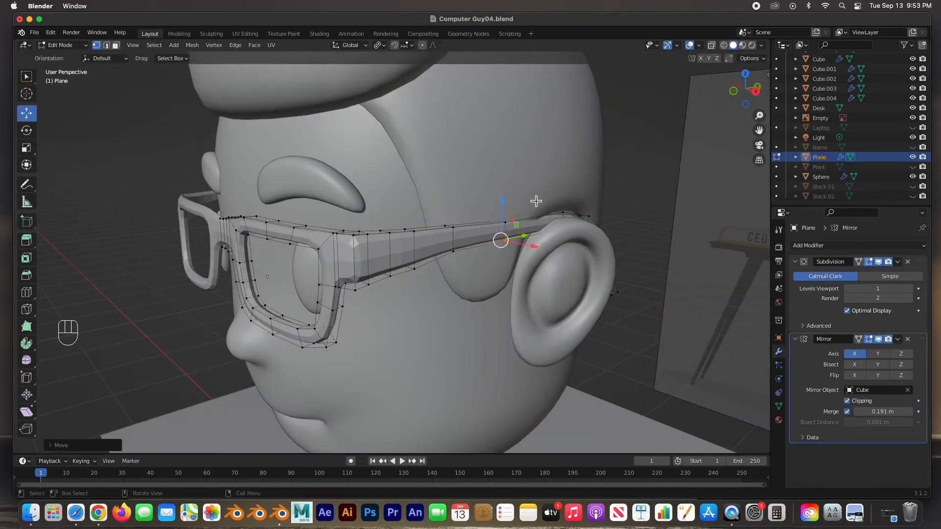
key("Tab")
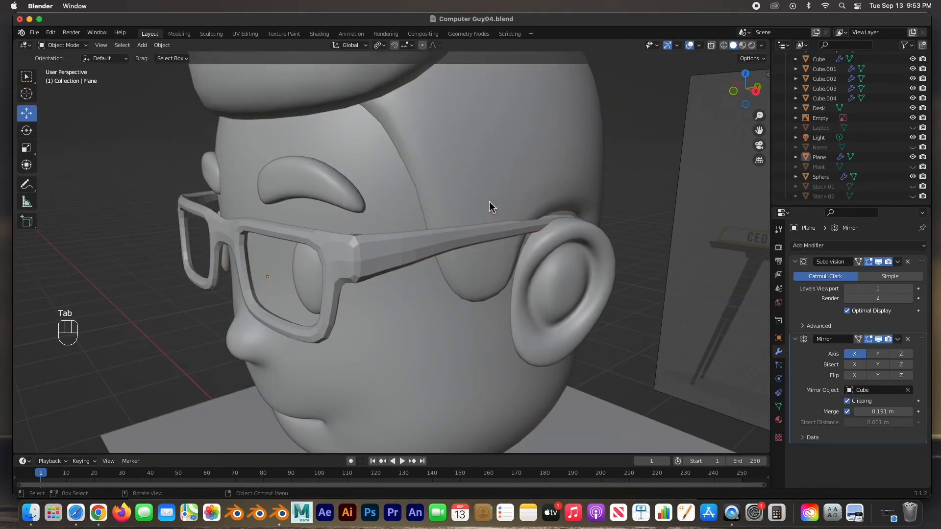
left_click(364, 252)
right_click(365, 253)
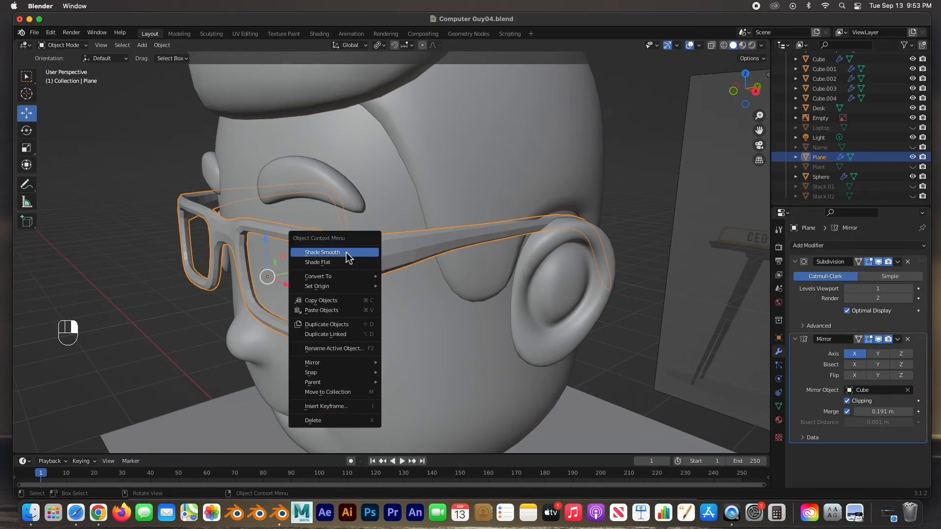
left_click(630, 184)
Set the glasses' Subdivision modifier to 2 viewport levels.
middle_click_drag(481, 222, 528, 211)
scroll(491, 209, "down", 7)
mouse_move(390, 213)
middle_mouse_down()
mouse_move(462, 199)
mouse_move(535, 213)
mouse_move(395, 215)
middle_mouse_up()
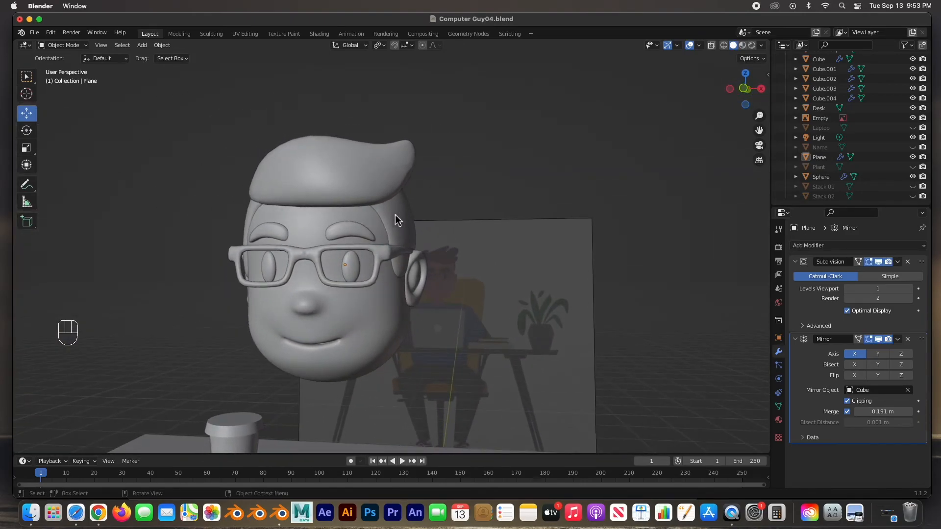
scroll(395, 214, "up", 3)
scroll(395, 214, "up", 2)
left_click(366, 260)
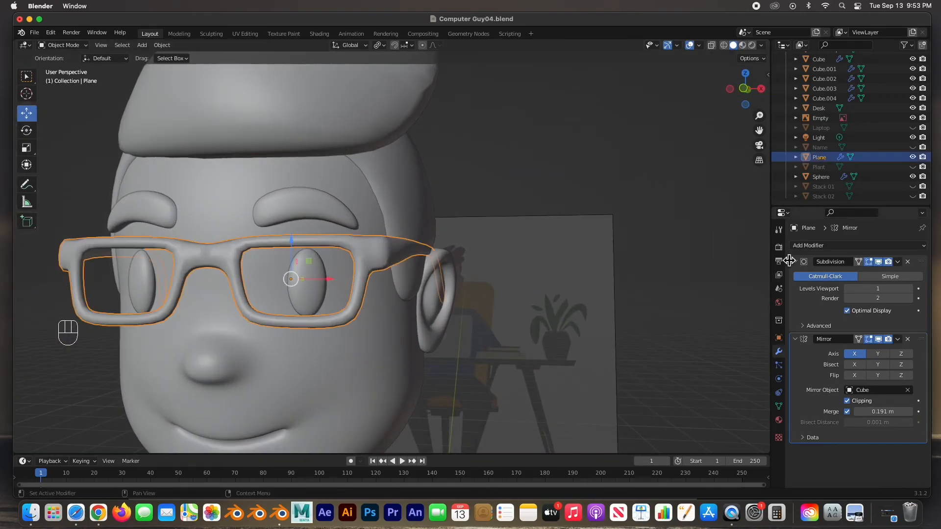
left_click(911, 290)
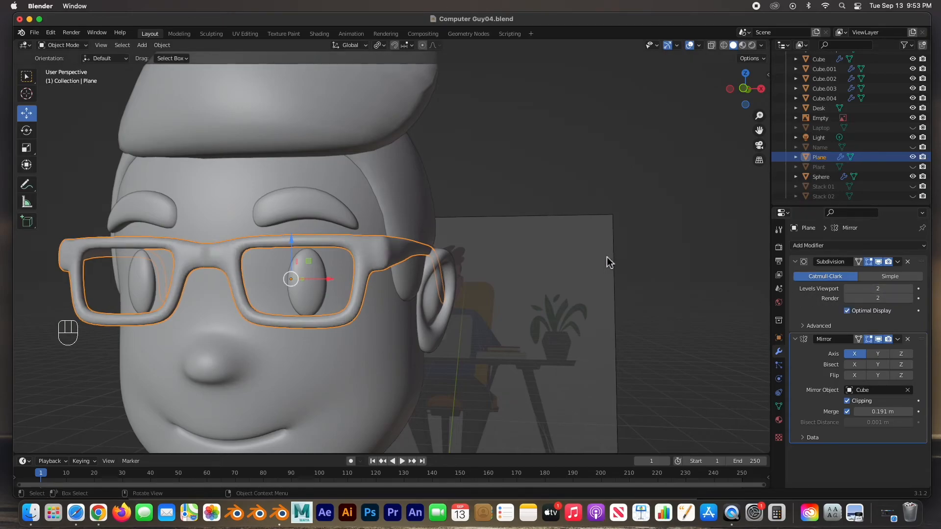
Set the Mirror modifier's merge distance to 0.228 m and check the nose bridge on the face.
middle_click_drag(390, 247, 405, 216)
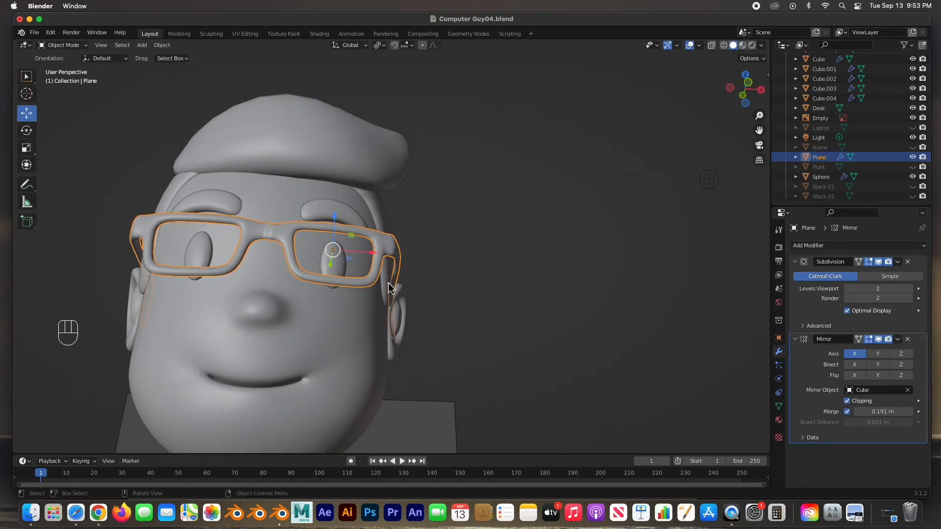
mouse_move(879, 411)
left_mouse_down()
mouse_move(868, 412)
mouse_move(894, 412)
mouse_move(875, 412)
left_mouse_up()
left_click(464, 240)
middle_click_drag(464, 241, 425, 257)
scroll(396, 254, "down", 3)
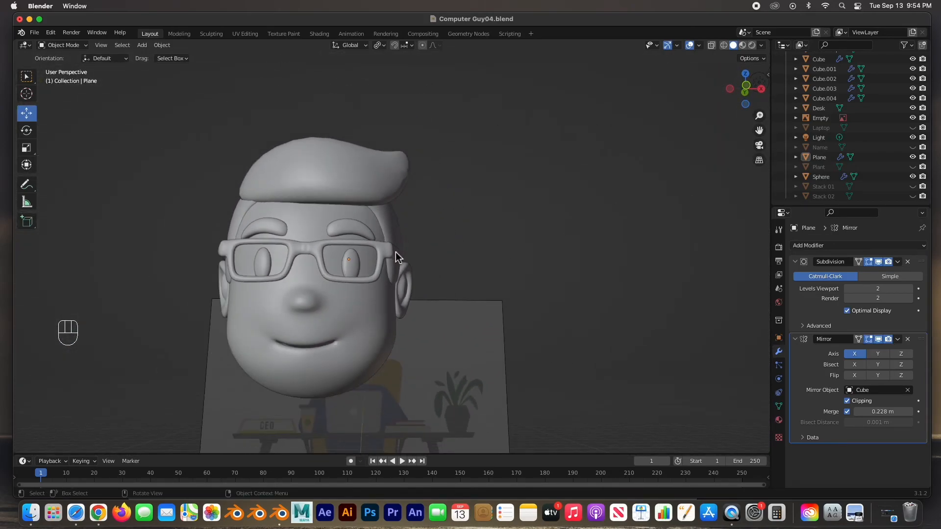
middle_click_drag(413, 257, 391, 262)
scroll(343, 256, "up", 4)
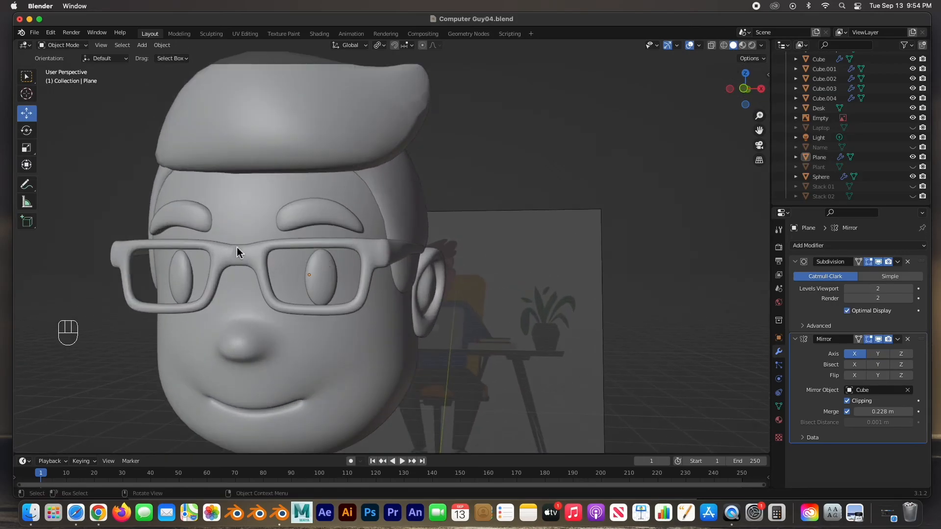
Move the glasses' innermost nose-bridge vertices along X to the mirror centre, using front view with X-ray on.
left_click(237, 249)
key("Tab")
scroll(255, 275, "up", 3)
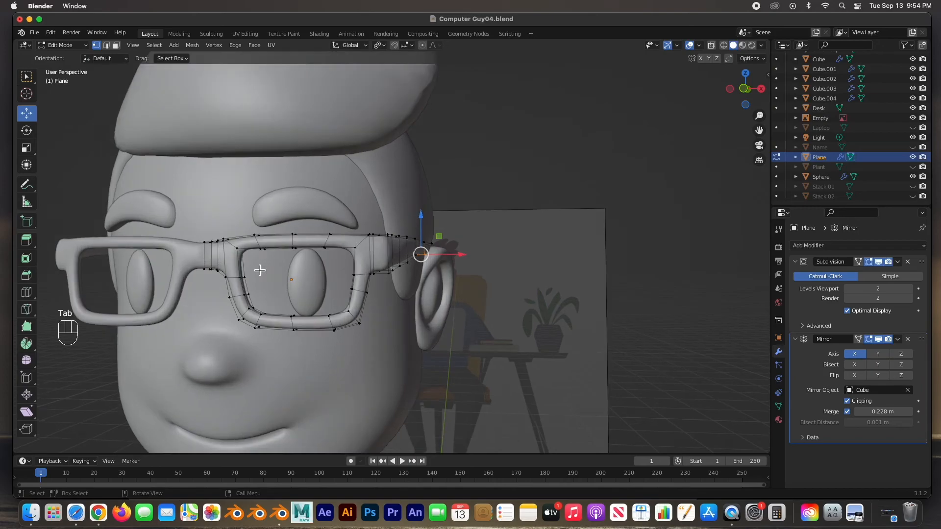
scroll(187, 246, "up", 1, "alt")
middle_click_drag(188, 246, 227, 245, "alt")
key("KP_1")
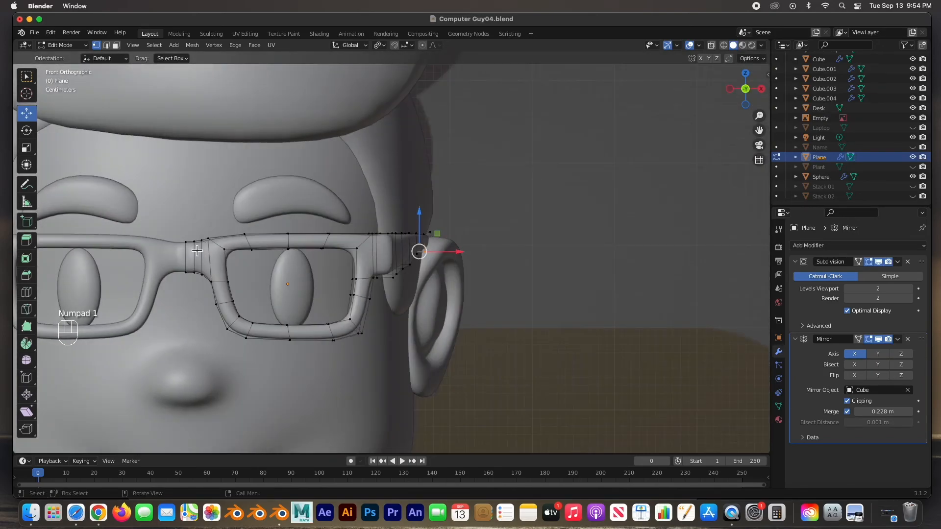
scroll(197, 250, "up", 4)
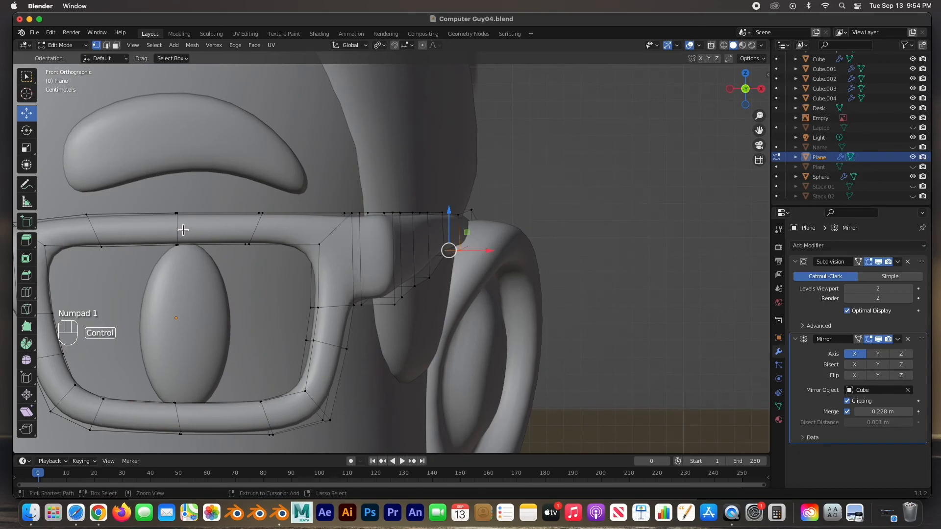
middle_click_drag(184, 229, 581, 237, "shift")
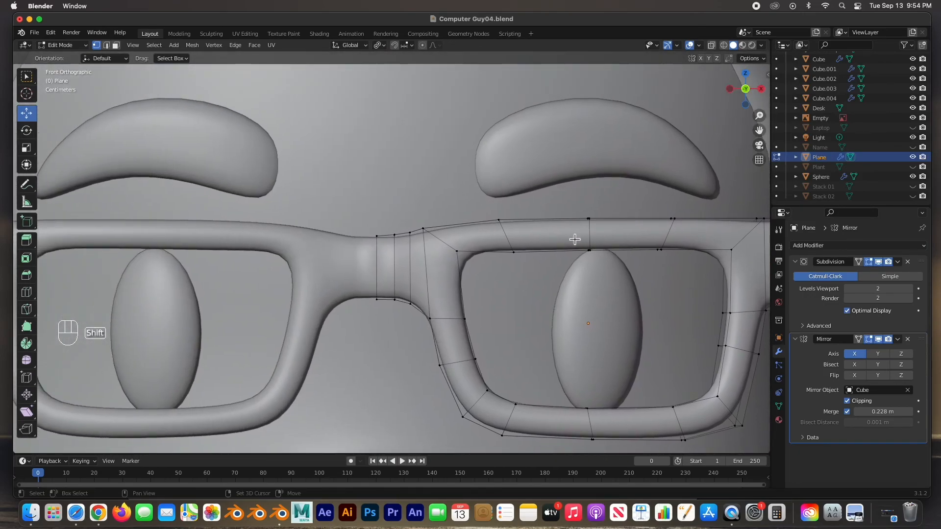
key("alt+z")
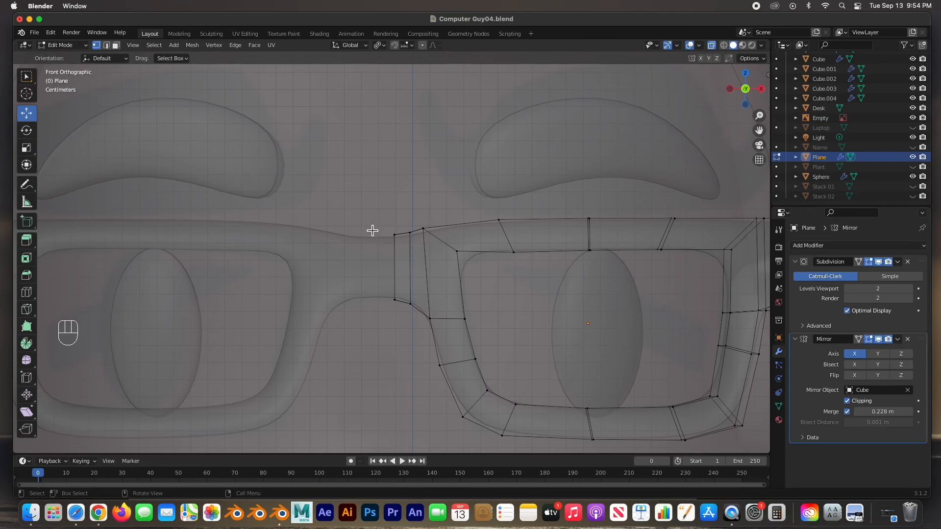
left_click_drag(384, 226, 403, 302)
key("e")
key("x")
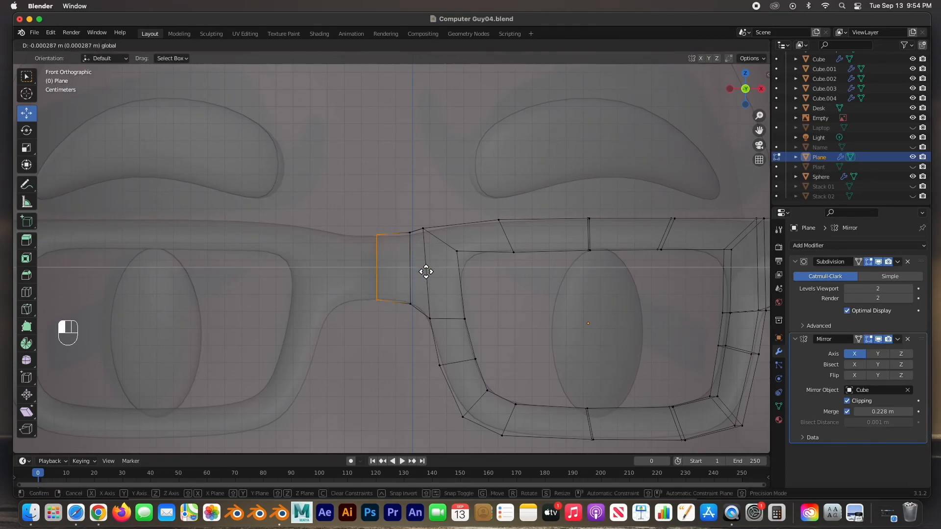
left_click_drag(424, 272, 424, 272)
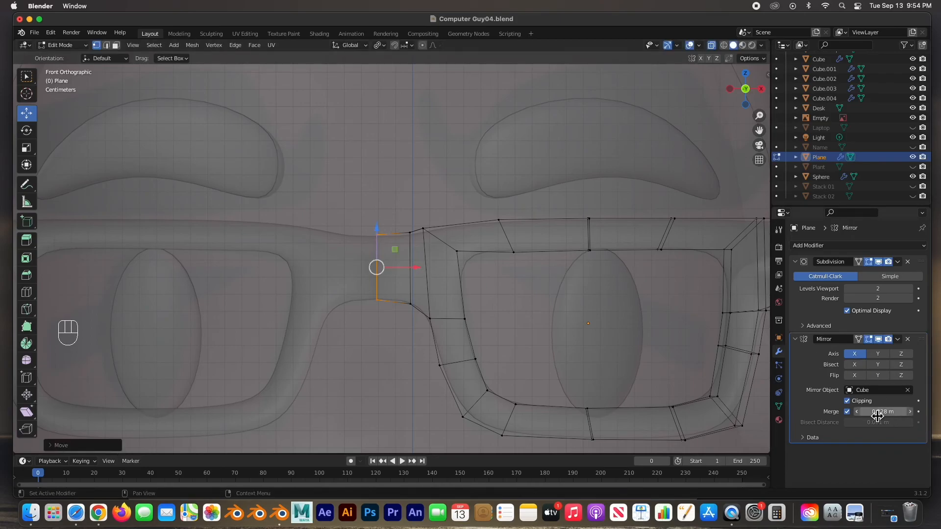
Set the Mirror modifier's merge distance to 0.07 m and check the glasses on the head in Object Mode with X-ray off.
left_click_drag(880, 412, 889, 412)
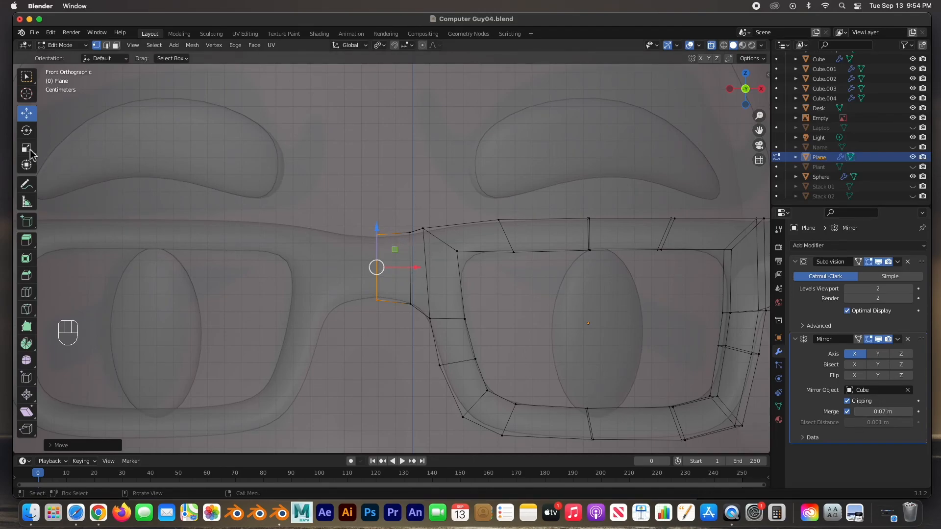
scroll(289, 220, "down", 3)
left_click(712, 45)
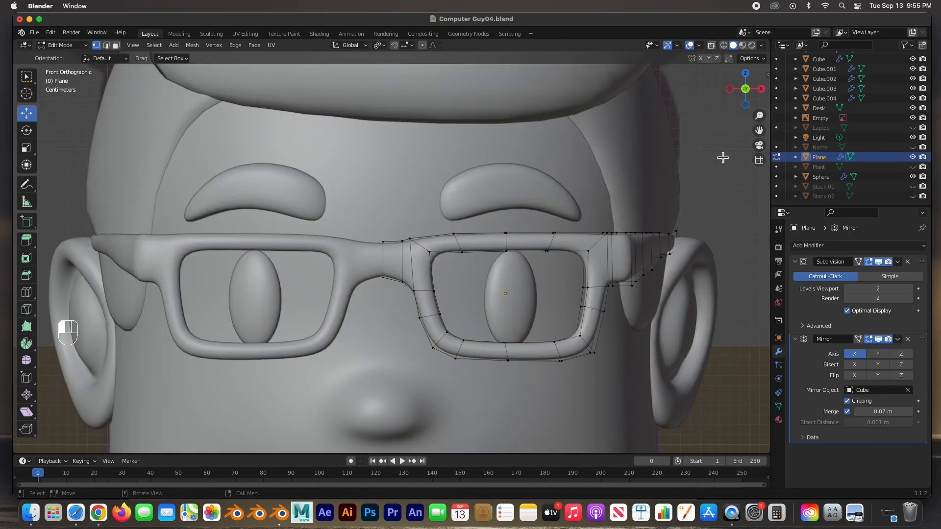
key("Tab")
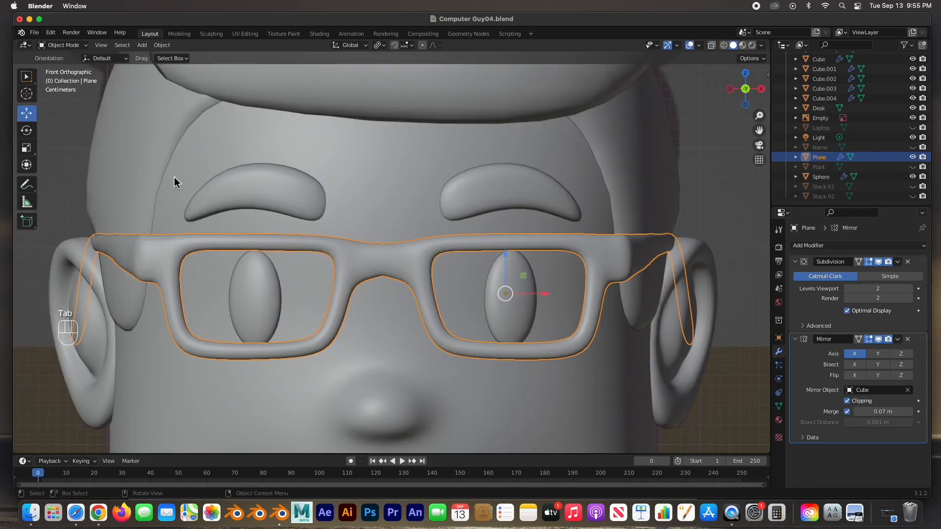
left_click(74, 165)
mouse_move(154, 172)
middle_mouse_down()
mouse_move(223, 168)
mouse_move(224, 155)
mouse_move(174, 134)
mouse_move(120, 139)
mouse_move(150, 194)
mouse_move(154, 179)
middle_mouse_up()
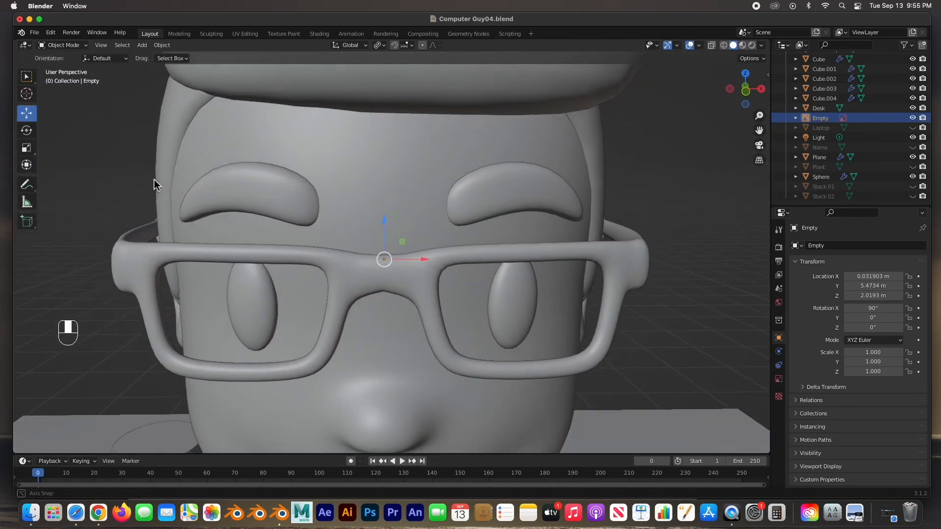
scroll(259, 220, "down", 5)
middle_click_drag(323, 244, 300, 248)
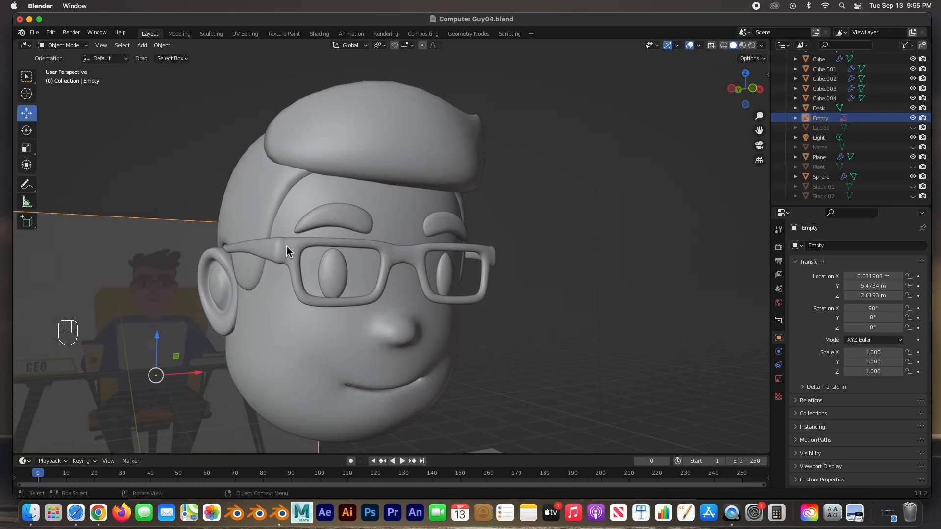
mouse_move(284, 258)
middle_mouse_down()
mouse_move(372, 250)
mouse_move(149, 255)
mouse_move(286, 250)
middle_mouse_up()
key("KP_1")
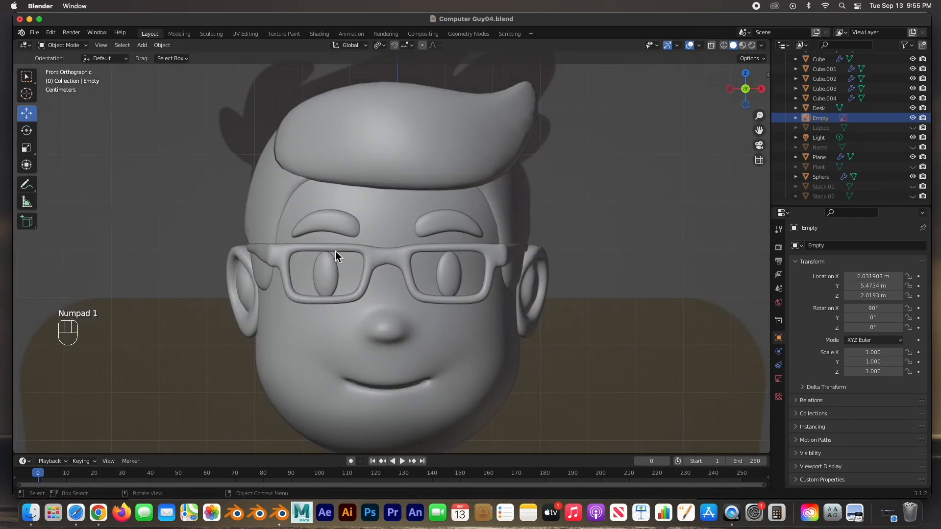
Move all the head parts aside along X to compare them with the reference face, and undo the move.
scroll(343, 274, "down", 4)
left_click_drag(590, 343, 619, 250)
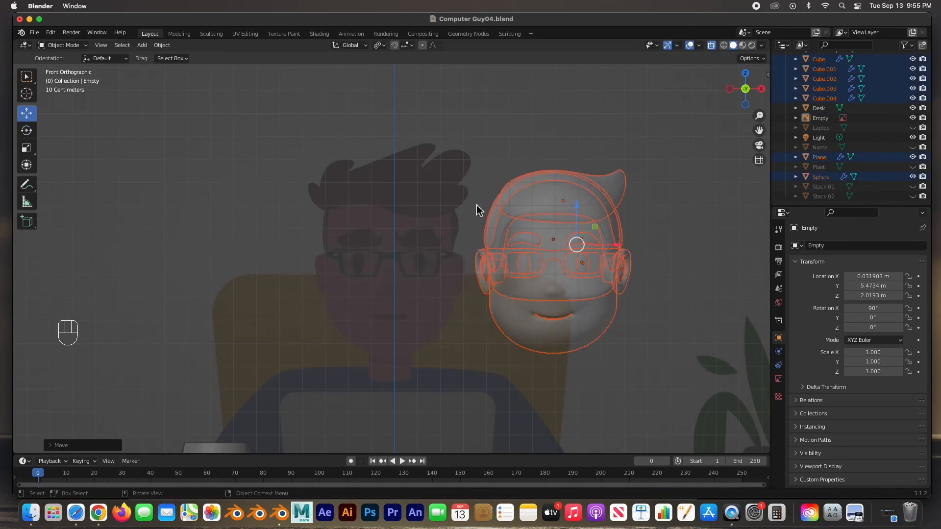
left_click(479, 212)
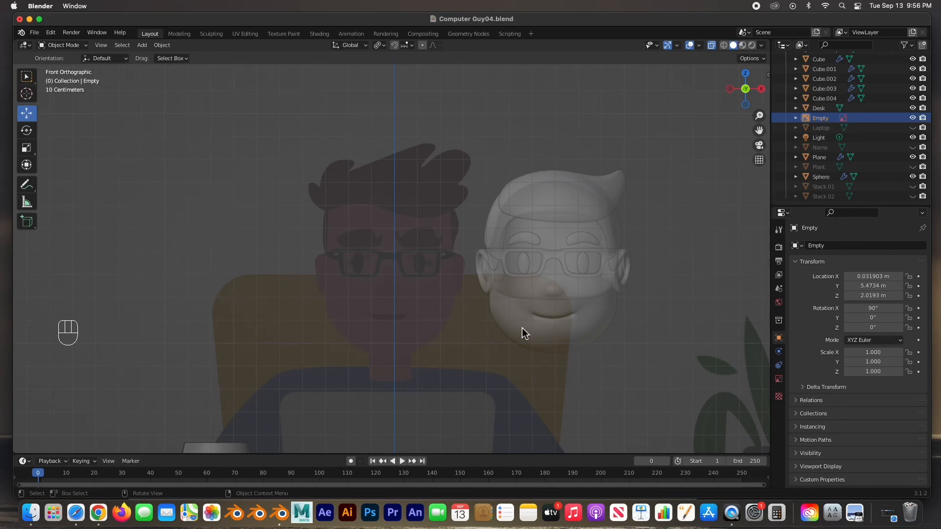
key("super+z")
key("super+z")
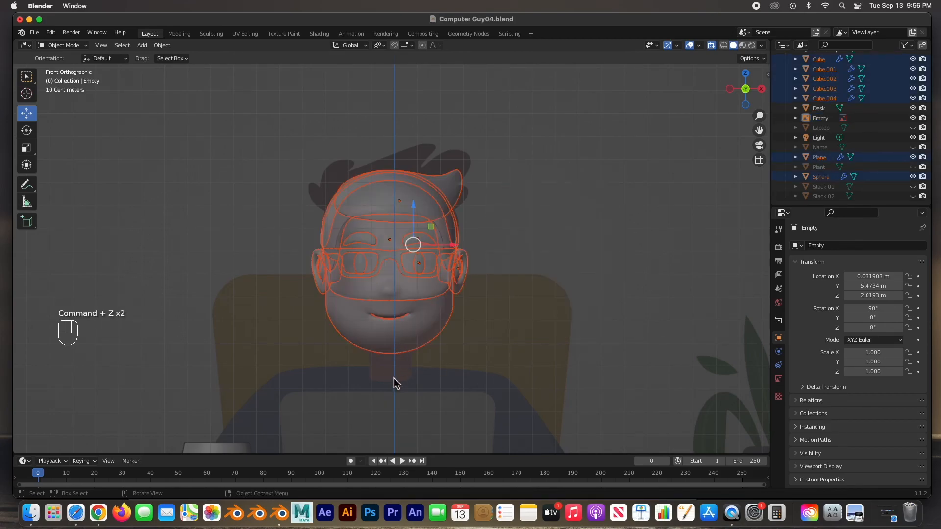
scroll(412, 356, "down", 3)
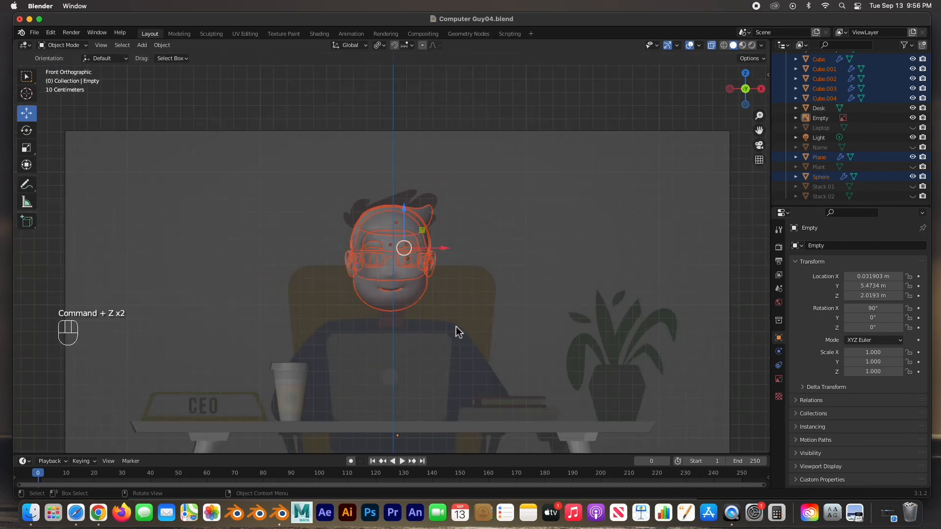
left_click(498, 226)
scroll(461, 257, "up", 2)
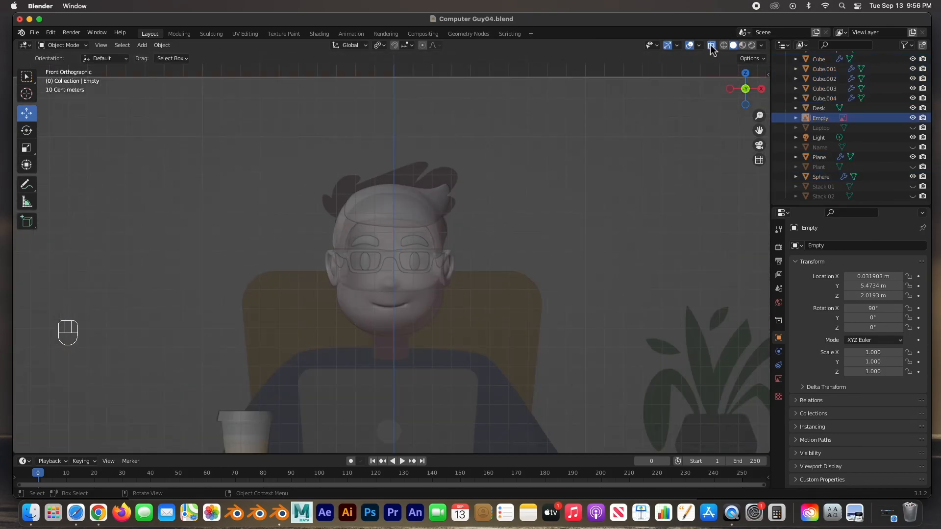
left_click(711, 46)
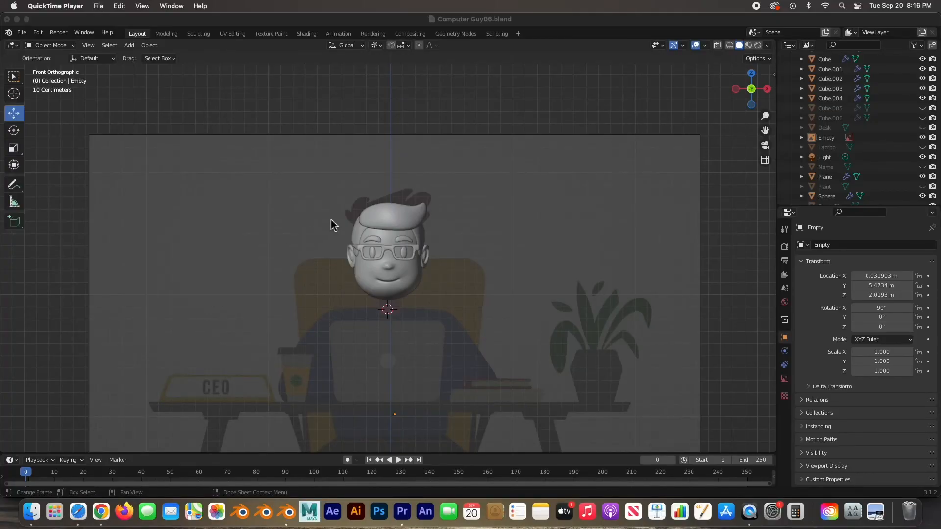
left_click(397, 253)
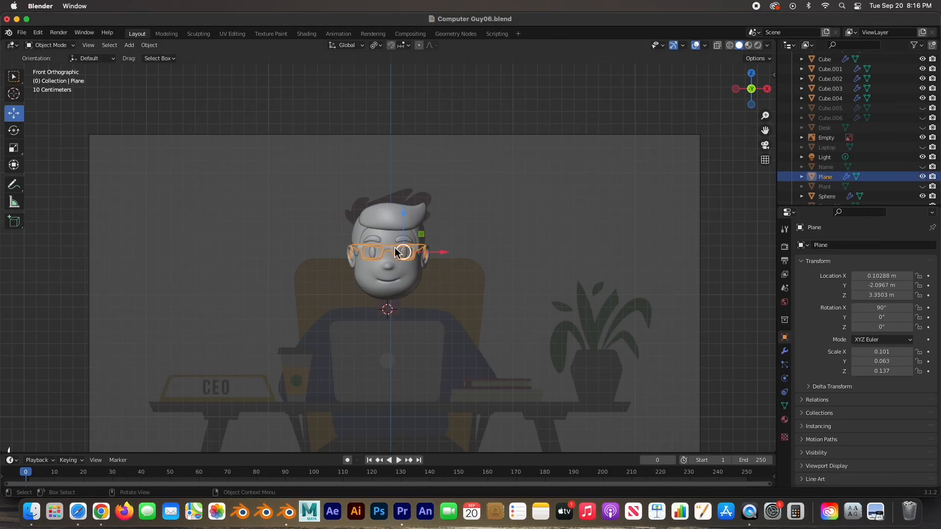
left_click(406, 239)
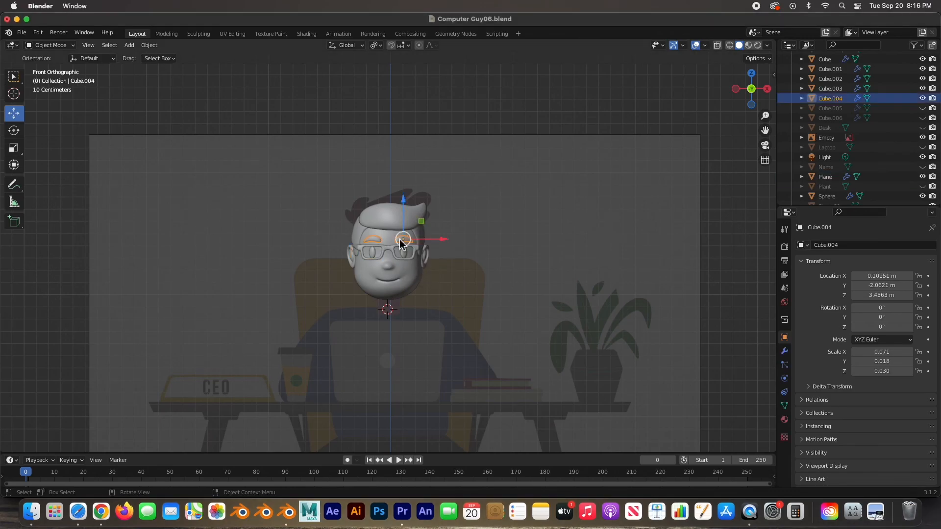
scroll(436, 249, "up", 5)
scroll(439, 250, "down", 3)
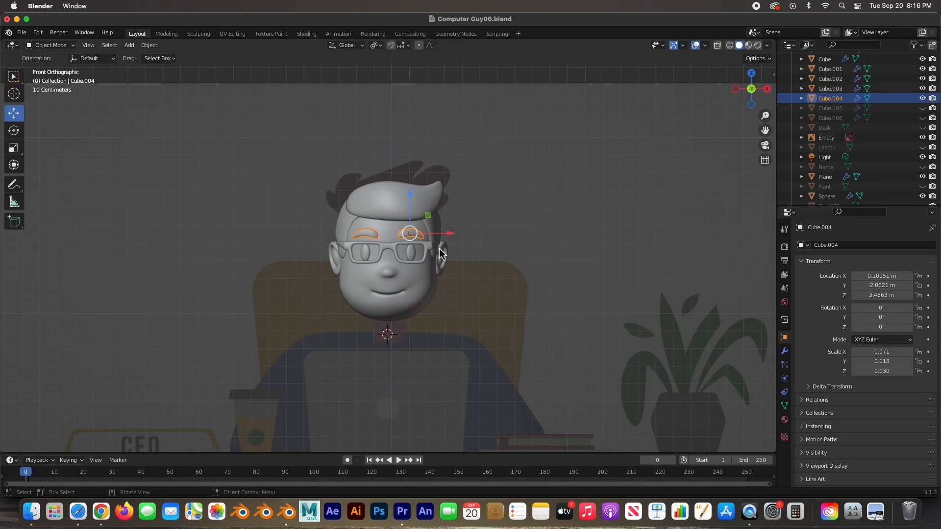